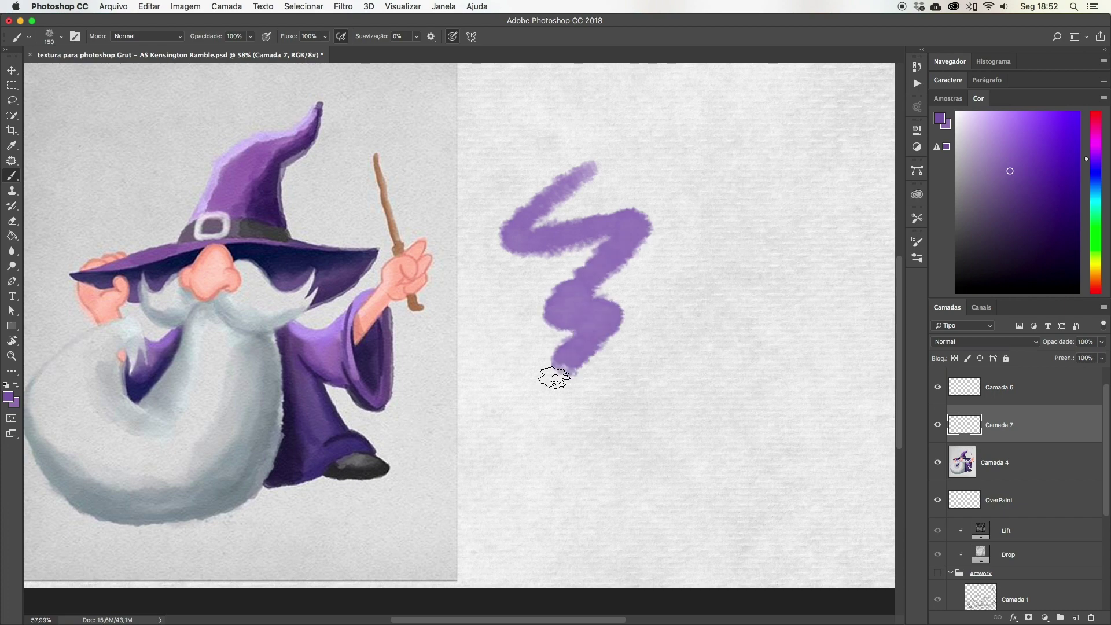
# Undo the stray purple zigzag brush stroke on Camada 7
pyautogui.hotkey('ctrl', 'z')
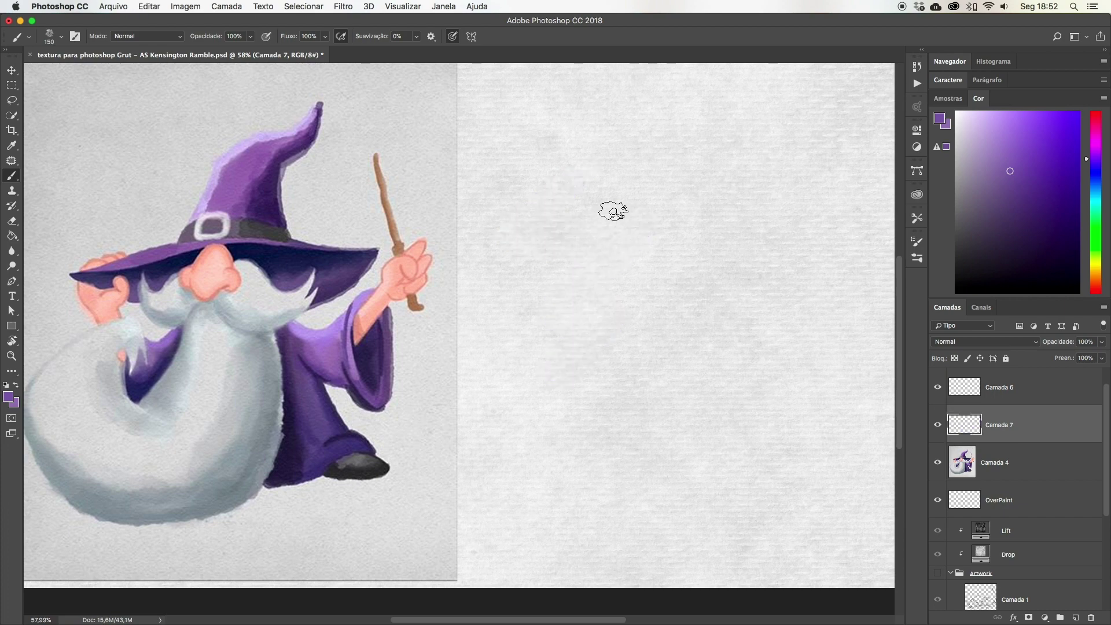
# Lasso a pointed wizard-hat outline on the blank paper right of the wizard
pyautogui.press('l')
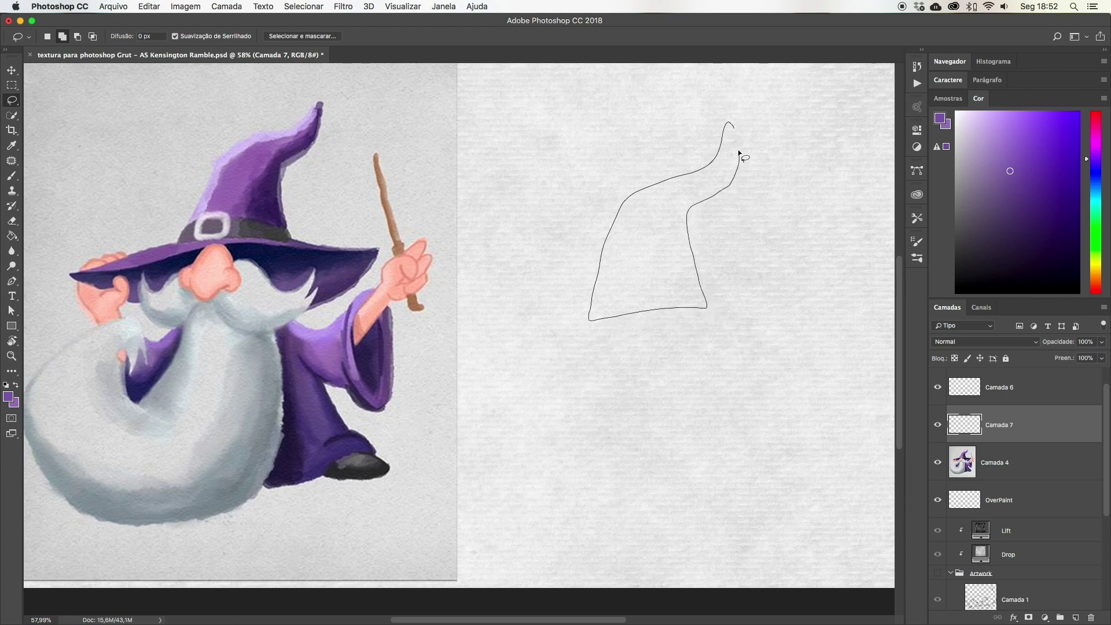
pyautogui.moveTo(738, 139); pyautogui.dragTo(739, 142)
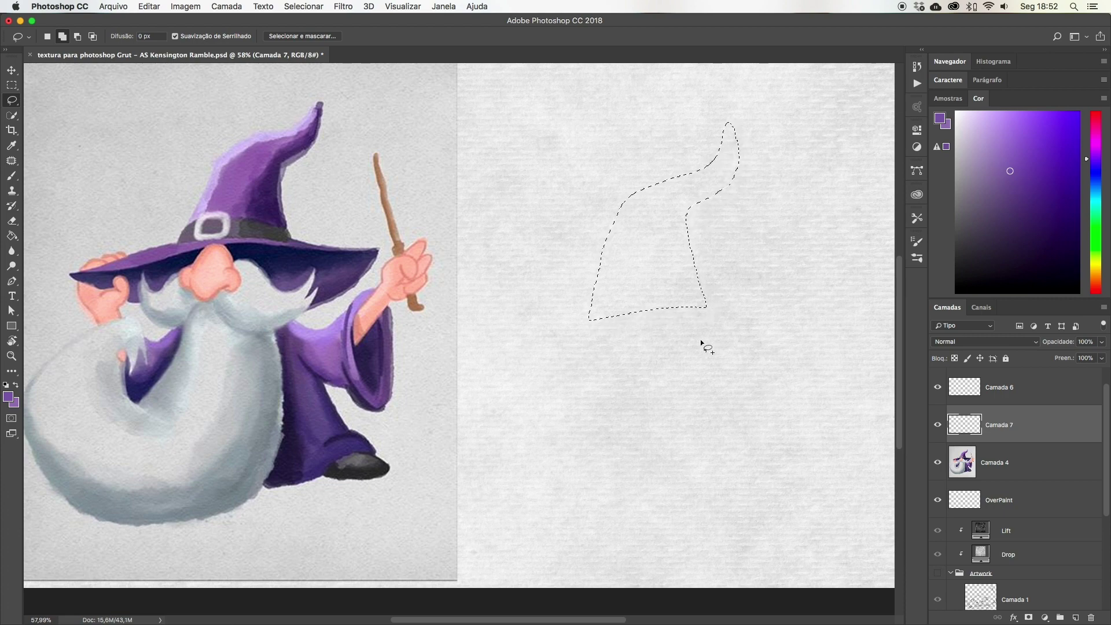
pyautogui.press('b')
pyautogui.rightClick(678, 344)
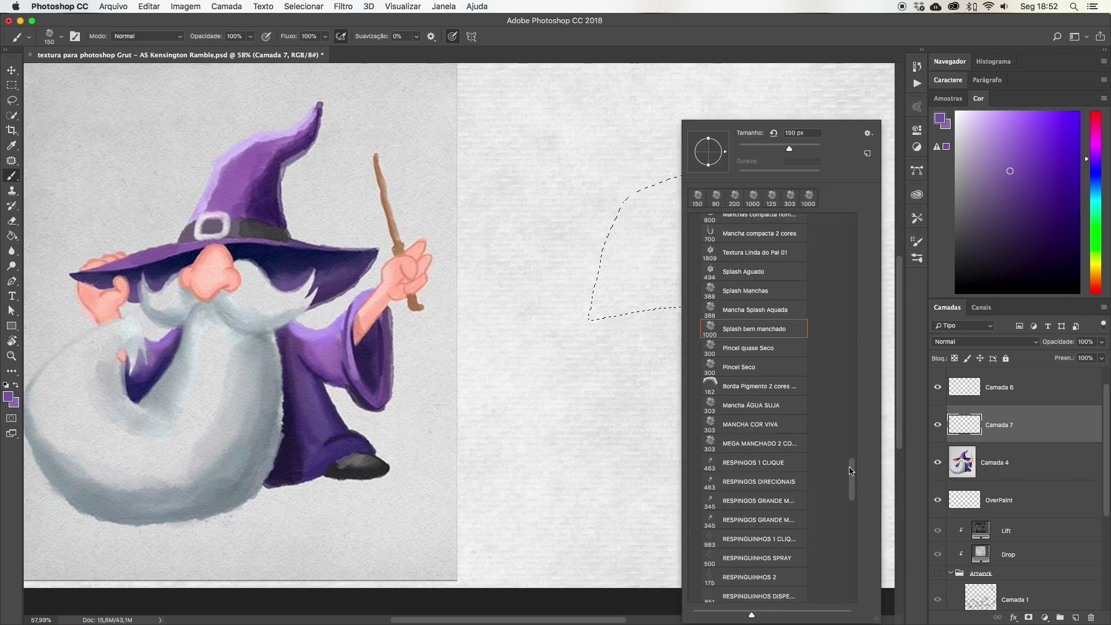
# Choose the MEGA MANCHADO 2 CORES brush and try purple strokes in the hat, undoing them
pyautogui.click(765, 446)
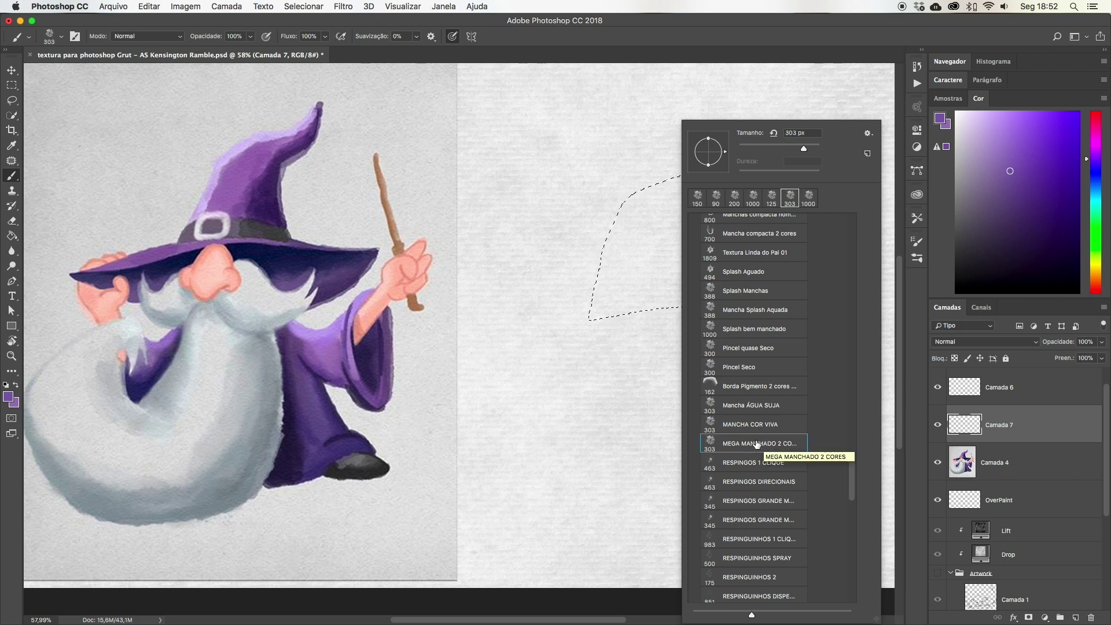
pyautogui.press('Return')
pyautogui.moveTo(640, 211); pyautogui.dragTo(625, 244)
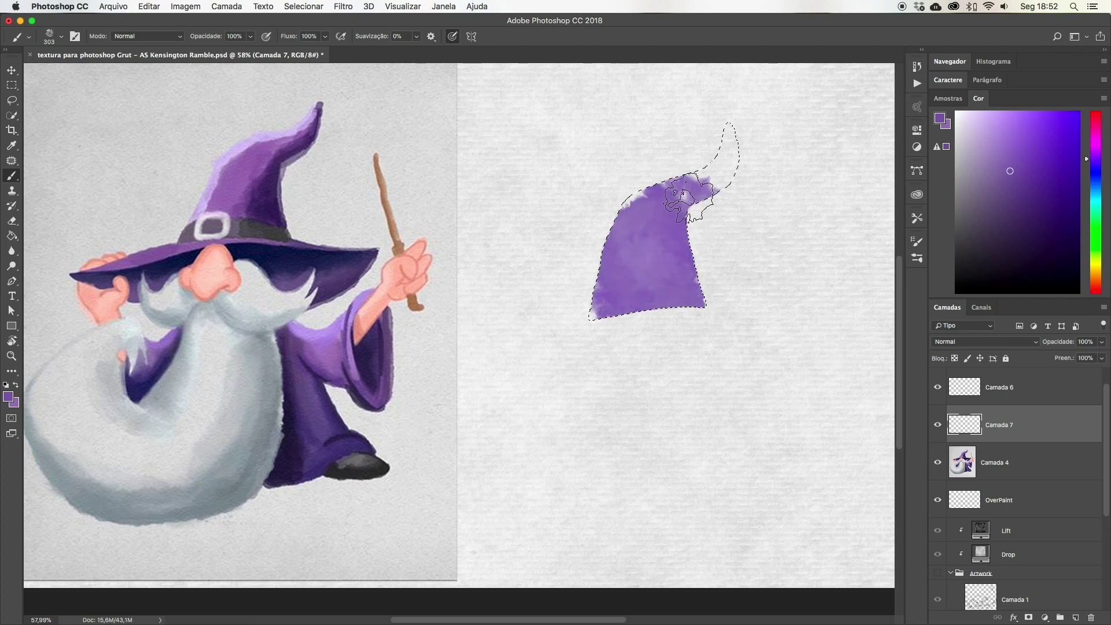
pyautogui.hotkey('ctrl', 'z')
pyautogui.moveTo(640, 261)
pyautogui.mouseDown()
pyautogui.moveTo(641, 250)
pyautogui.moveTo(718, 275)
pyautogui.mouseUp()
pyautogui.hotkey('ctrl', 'z')
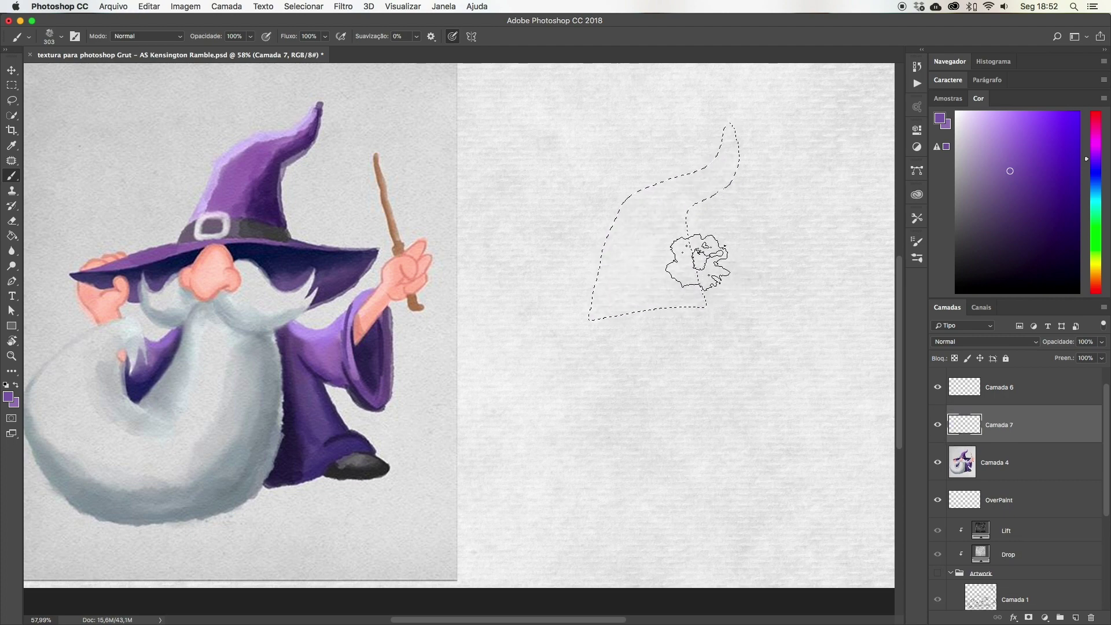
# Pick a new purple, swap to dark indigo, and paint watercolour through the hat and its tip
pyautogui.click(998, 164)
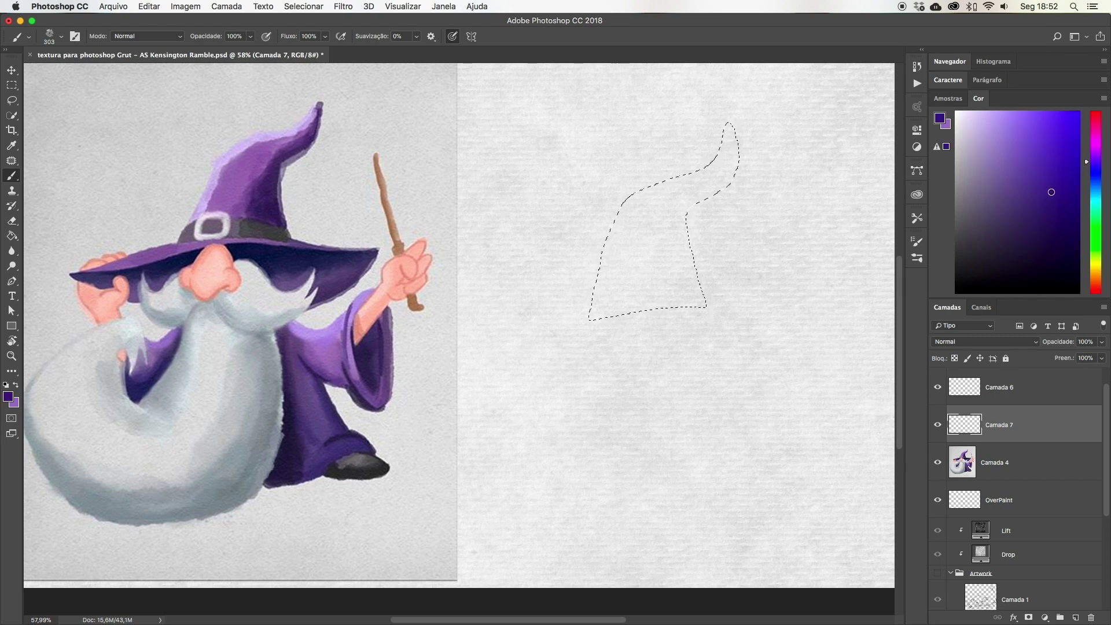
pyautogui.moveTo(700, 246); pyautogui.dragTo(637, 243)
pyautogui.hotkey('ctrl', 'z')
pyautogui.moveTo(650, 205); pyautogui.dragTo(637, 289)
pyautogui.hotkey('ctrl', 'z')
pyautogui.press('x')
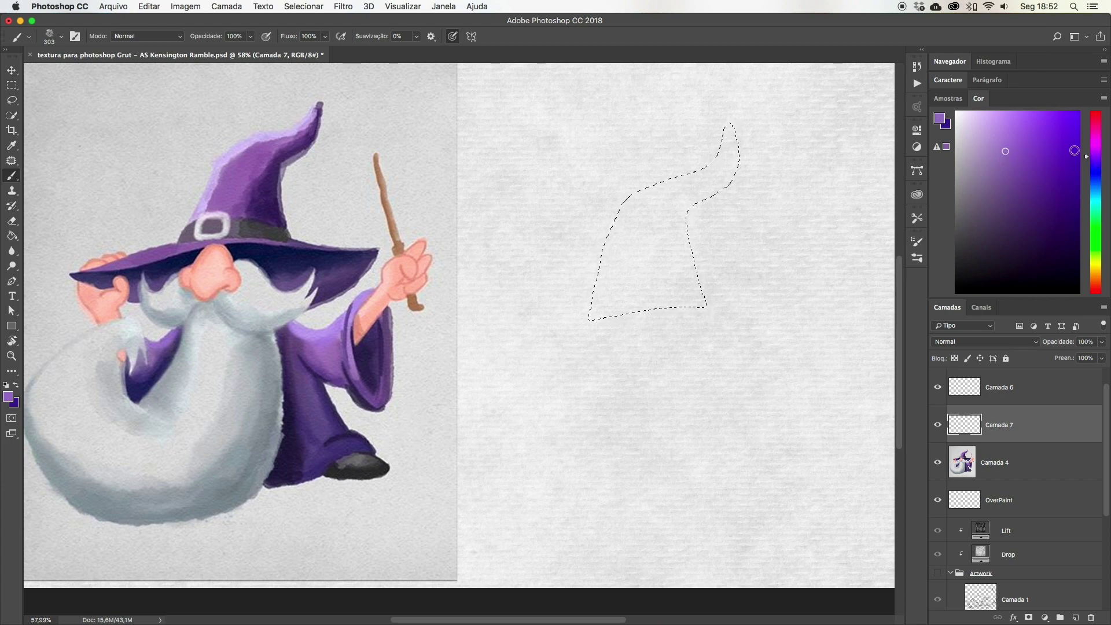
pyautogui.press('x')
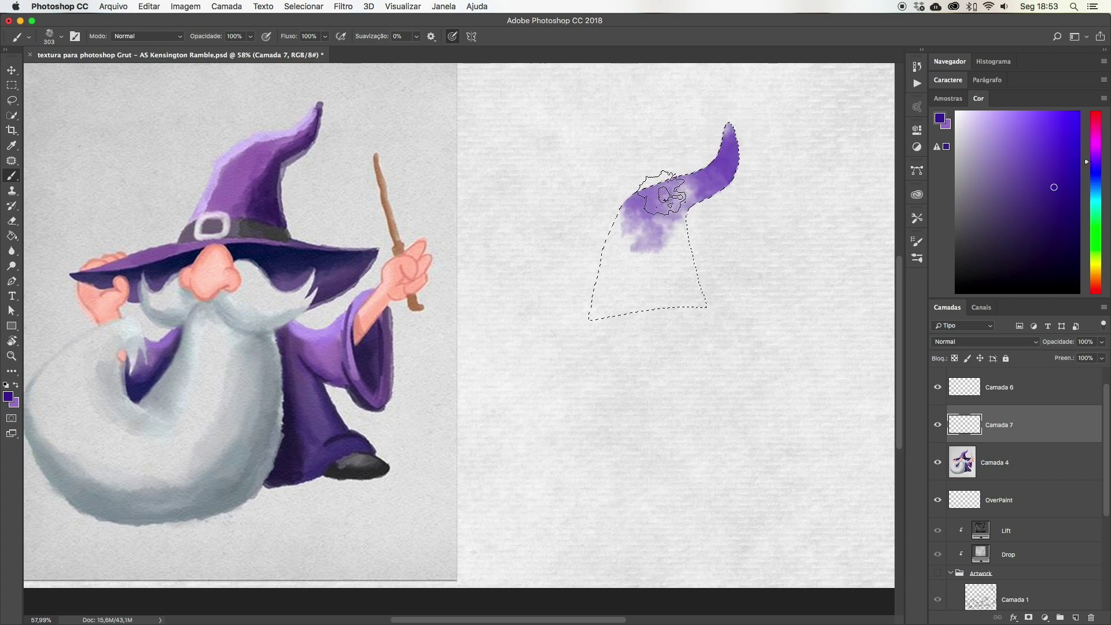
pyautogui.hotkey('ctrl', 'z')
pyautogui.moveTo(727, 149)
pyautogui.mouseDown()
pyautogui.moveTo(638, 230)
pyautogui.moveTo(687, 236)
pyautogui.moveTo(653, 285)
pyautogui.moveTo(599, 283)
pyautogui.moveTo(648, 307)
pyautogui.moveTo(695, 226)
pyautogui.moveTo(691, 203)
pyautogui.mouseUp()
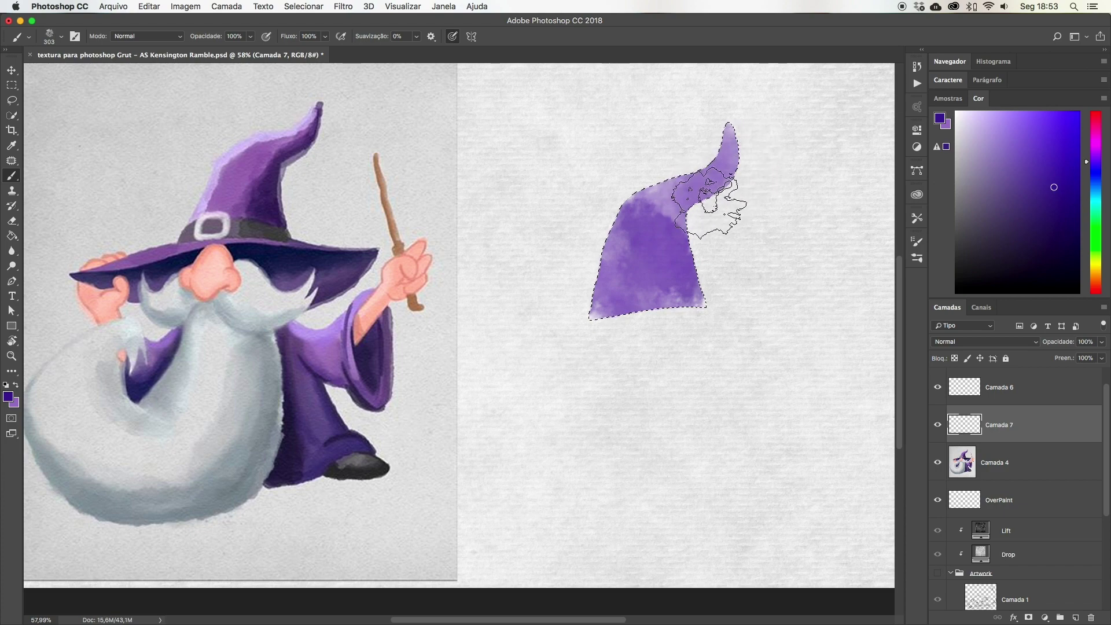
pyautogui.moveTo(705, 203); pyautogui.dragTo(747, 162)
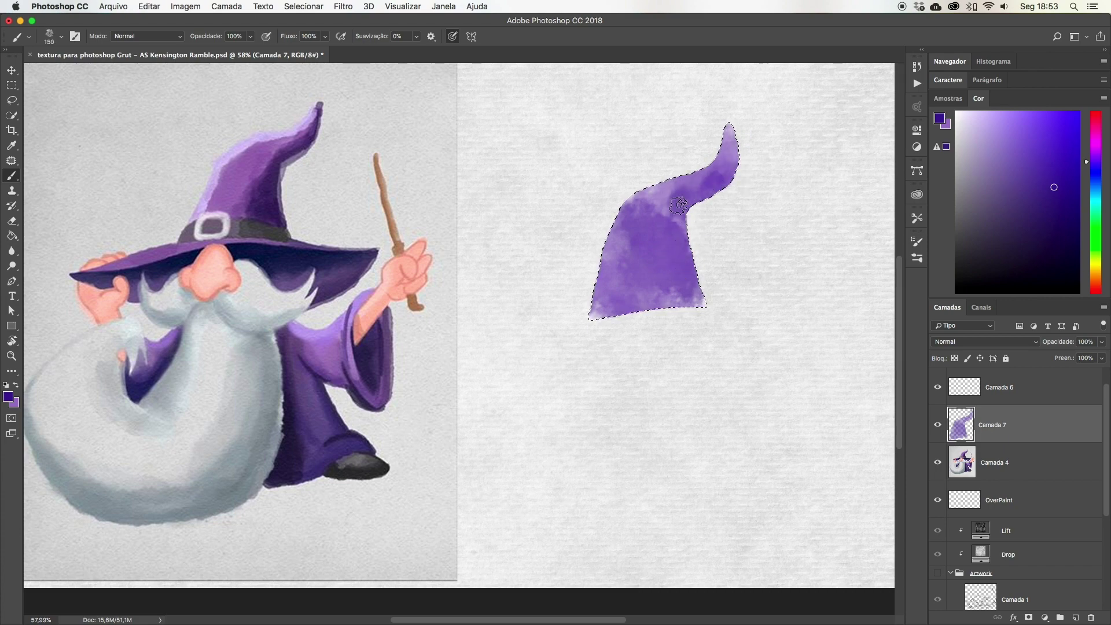
# Paint darker purple shading inside the hat, resizing the brush through 800, 400 and 200
pyautogui.moveTo(682, 294); pyautogui.dragTo(687, 274)
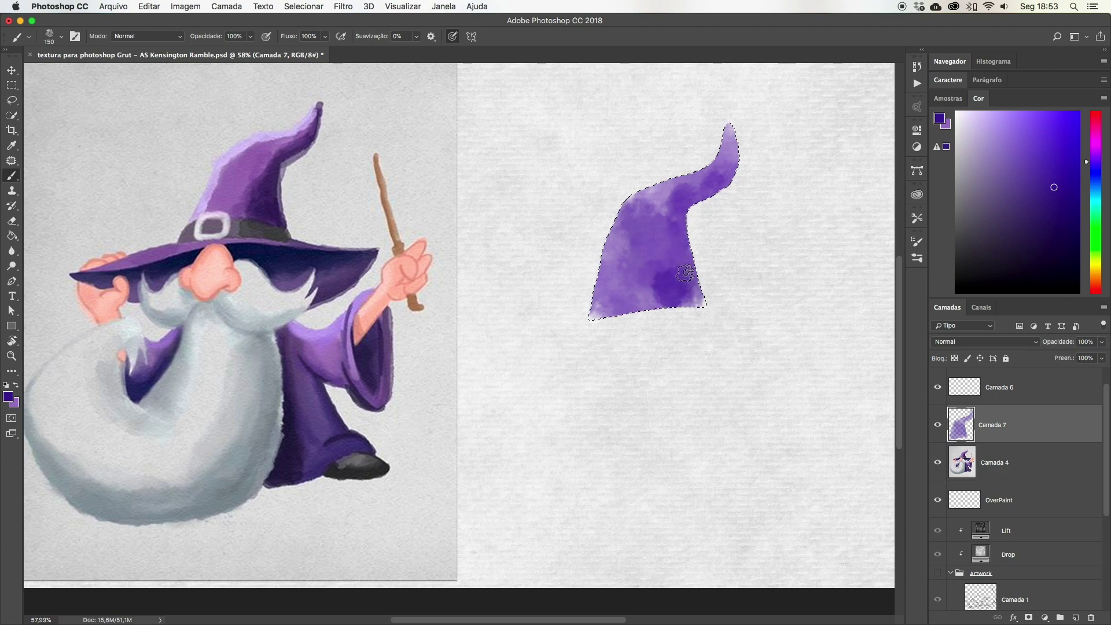
pyautogui.press('super+z')
pyautogui.press(']')
pyautogui.press(']')
pyautogui.press(']')
pyautogui.press(']')
pyautogui.press(']')
pyautogui.press(']')
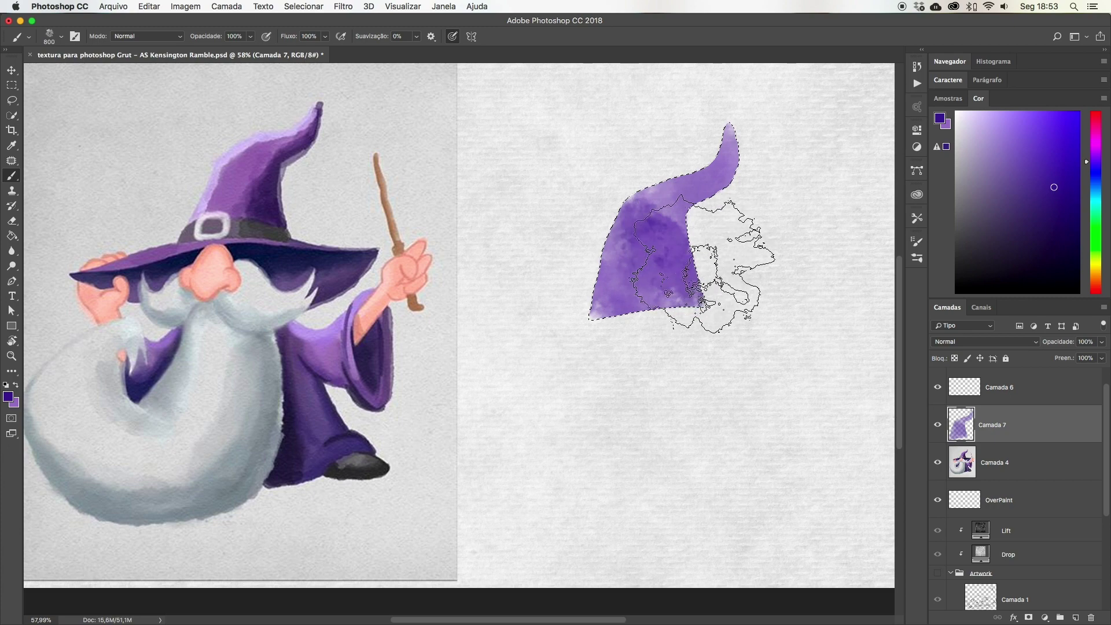
pyautogui.press('super+z')
pyautogui.moveTo(694, 272); pyautogui.dragTo(742, 227)
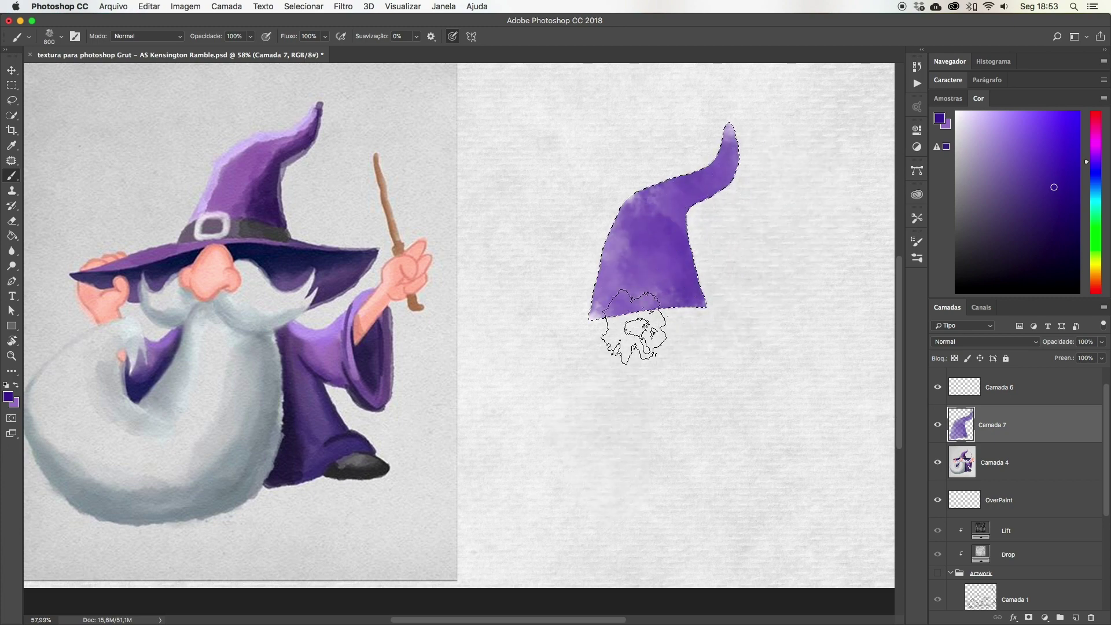
pyautogui.press('super+z')
pyautogui.press('[')
pyautogui.press('[')
pyautogui.press('[')
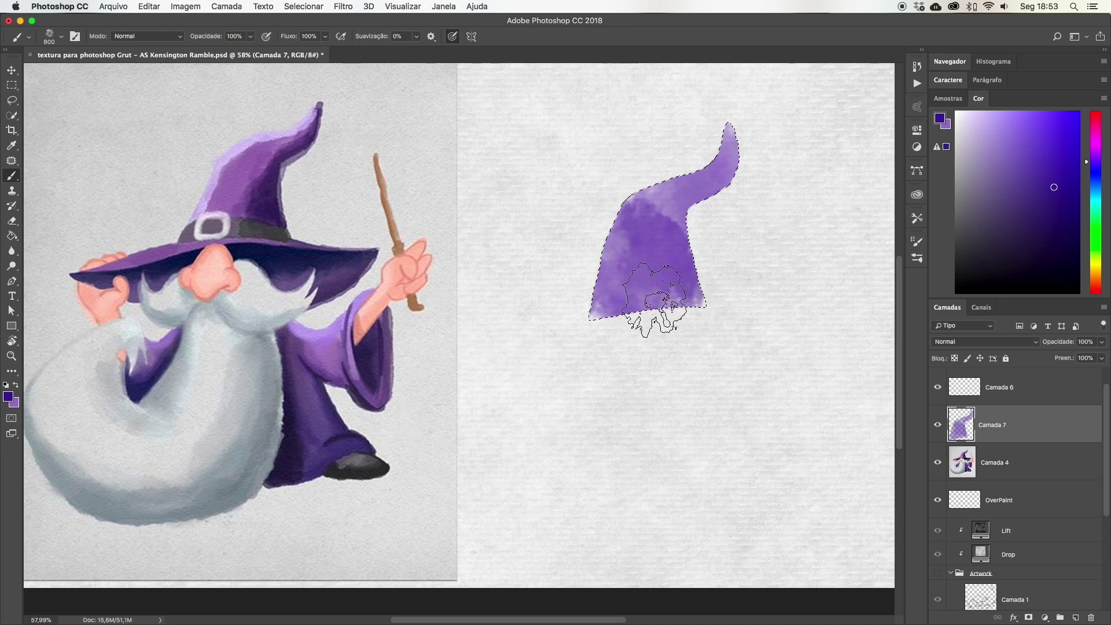
pyautogui.moveTo(660, 285); pyautogui.dragTo(694, 211)
pyautogui.press('super+z')
pyautogui.moveTo(659, 278); pyautogui.dragTo(723, 207)
pyautogui.press('[')
pyautogui.press('[')
pyautogui.press('[')
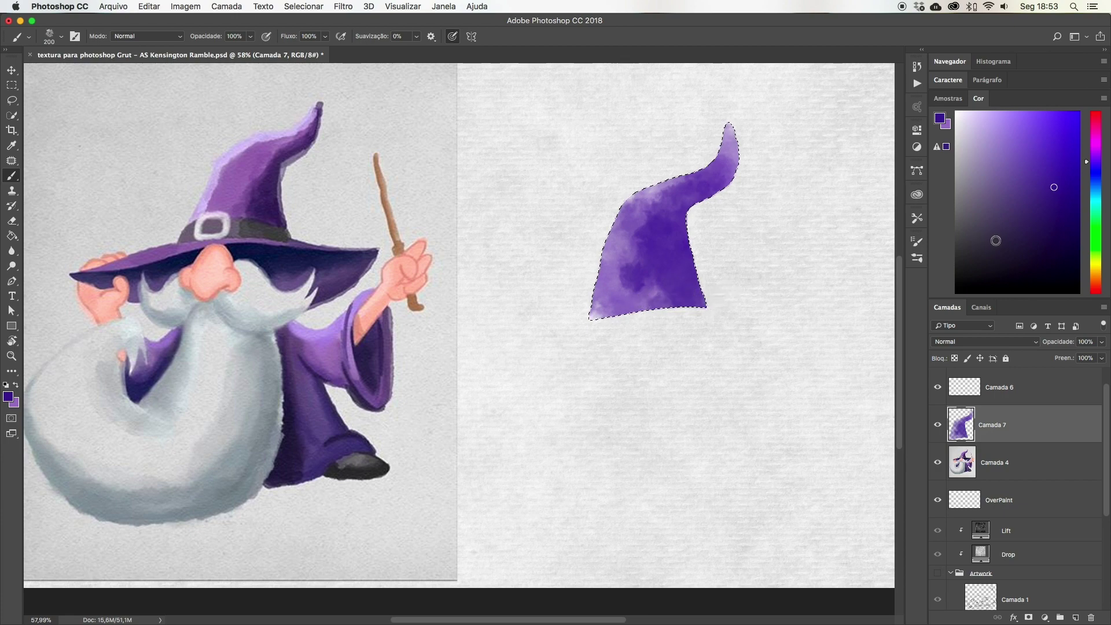
# Adjust the purple shade and try a dark band along the hat's bottom, then undo it
pyautogui.moveTo(1036, 239); pyautogui.dragTo(1022, 202)
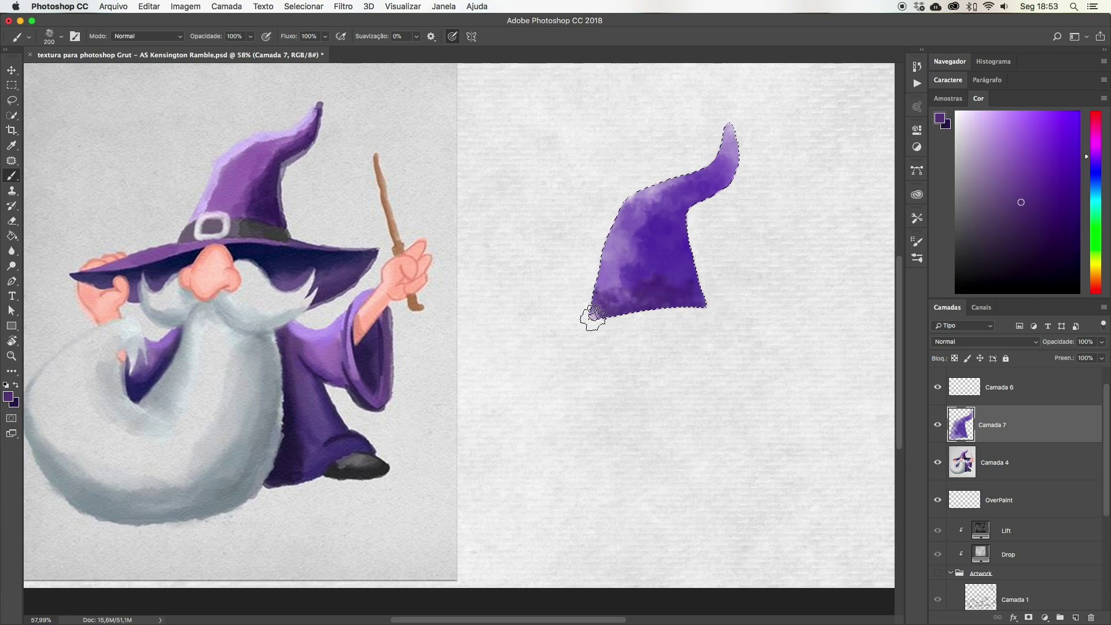
pyautogui.moveTo(712, 299)
pyautogui.mouseDown()
pyautogui.moveTo(593, 309)
pyautogui.moveTo(695, 298)
pyautogui.mouseUp()
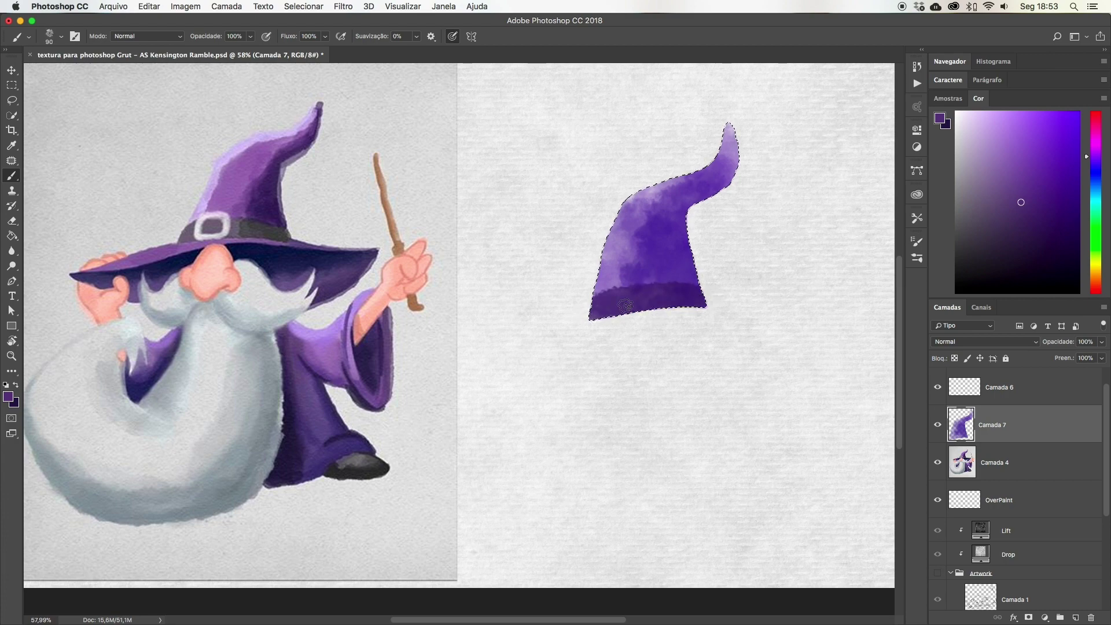
pyautogui.moveTo(620, 306); pyautogui.dragTo(647, 301)
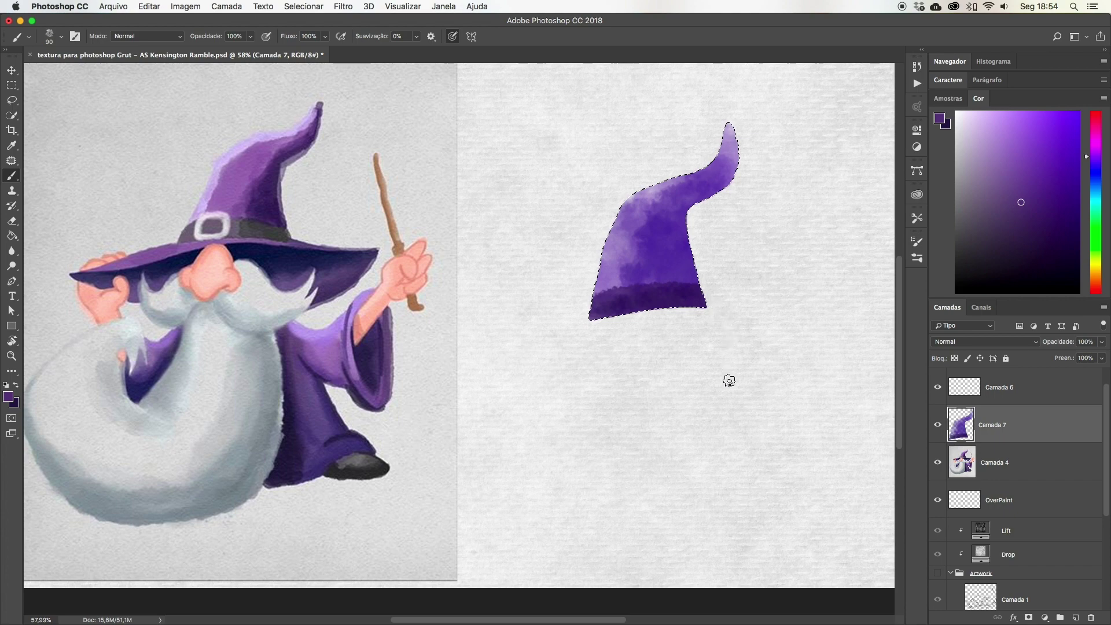
pyautogui.moveTo(689, 300)
pyautogui.mouseDown()
pyautogui.moveTo(624, 293)
pyautogui.moveTo(671, 292)
pyautogui.mouseUp()
pyautogui.hotkey('ctrl', 'z')
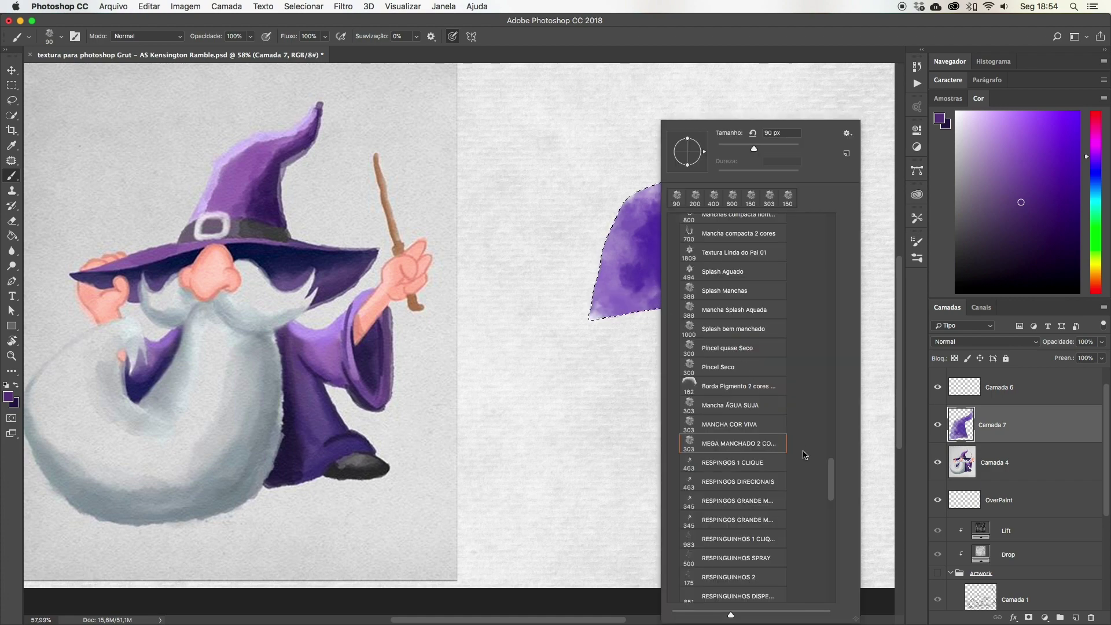
pyautogui.moveTo(832, 481); pyautogui.dragTo(832, 476)
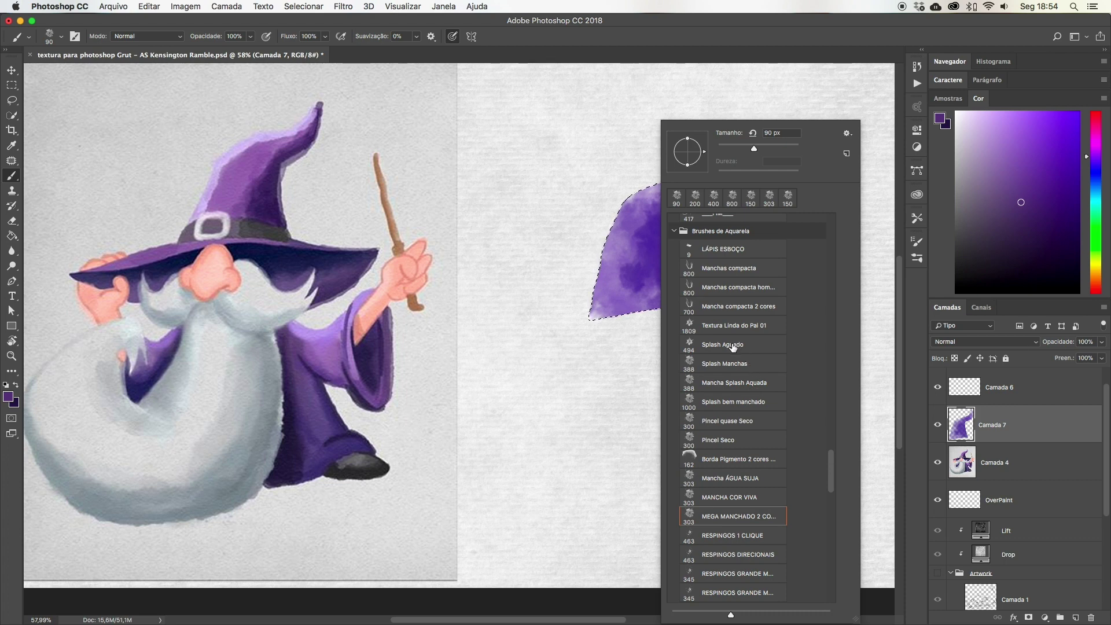
# Paint the dark brim with Mancha Splash Aquada at 300 px, sampling dark purple from the hat
pyautogui.click(735, 386)
pyautogui.click(599, 269)
pyautogui.press('[')
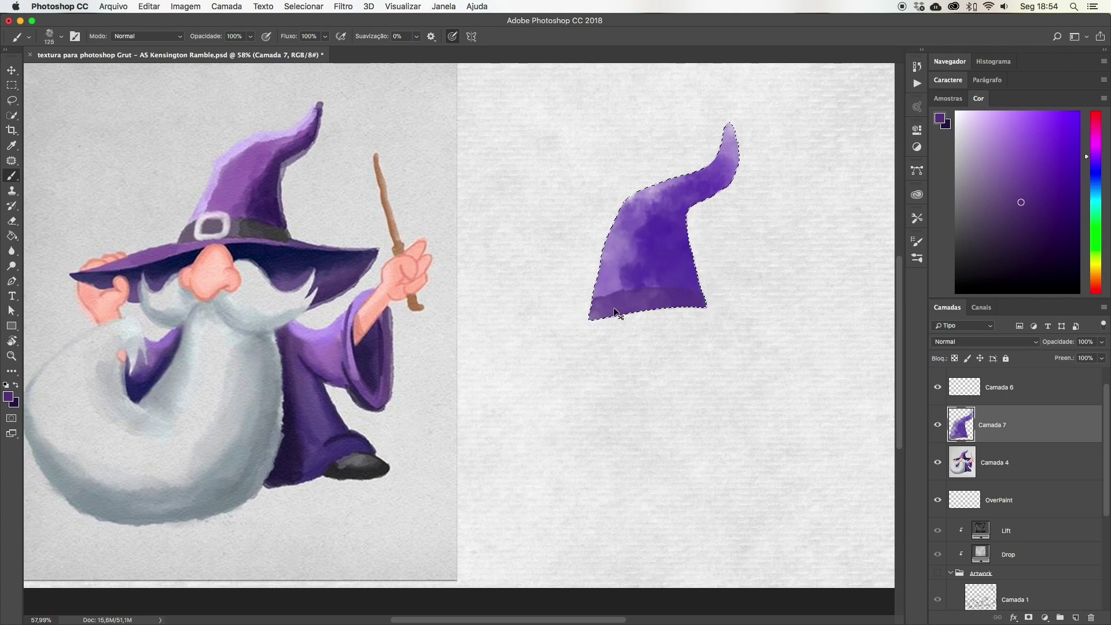
pyautogui.keyDown('alt'); pyautogui.click(683, 293); pyautogui.keyUp('alt')
pyautogui.moveTo(707, 290)
pyautogui.mouseDown()
pyautogui.moveTo(611, 304)
pyautogui.moveTo(696, 299)
pyautogui.moveTo(663, 301)
pyautogui.mouseUp()
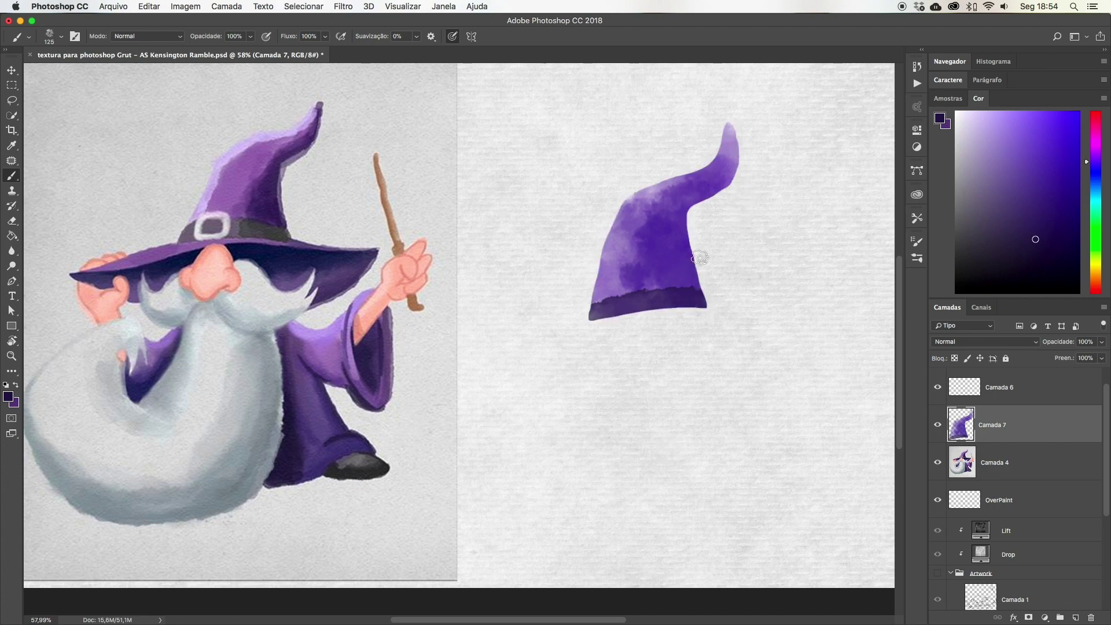
# Erase along the hat's edges with a watercolour blotch eraser tip at 125 px
pyautogui.press('e')
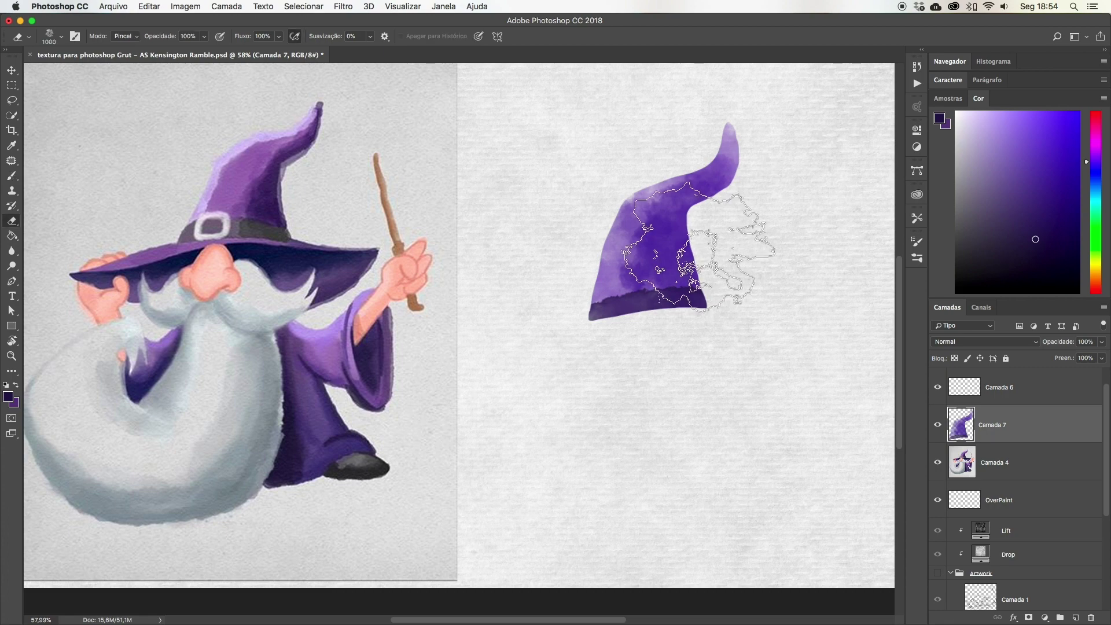
pyautogui.rightClick(692, 252)
pyautogui.scroll(5, 822, 417)
pyautogui.scroll(1, 790, 385)
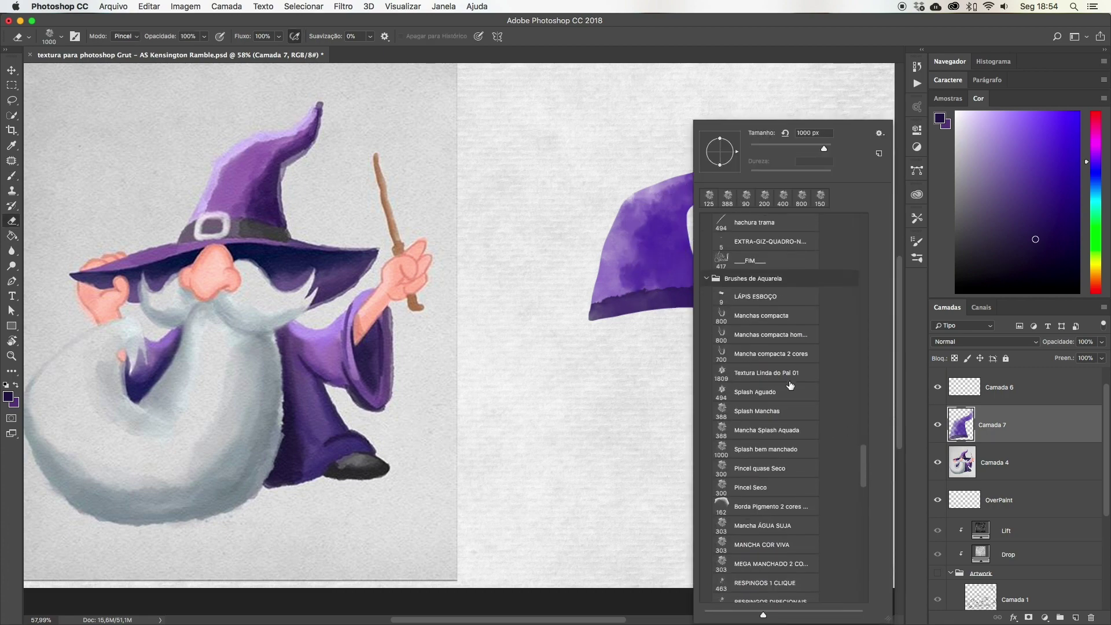
pyautogui.doubleClick(745, 341)
pyautogui.press('[')
pyautogui.press('[')
pyautogui.press('[')
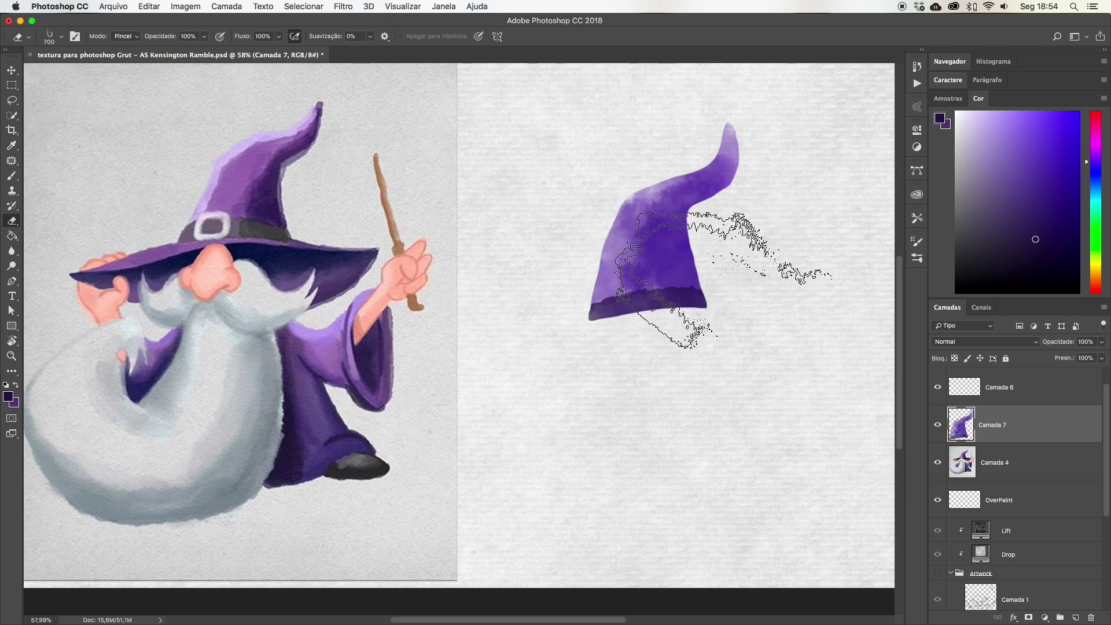
pyautogui.press('[')
pyautogui.press('[')
pyautogui.press('[')
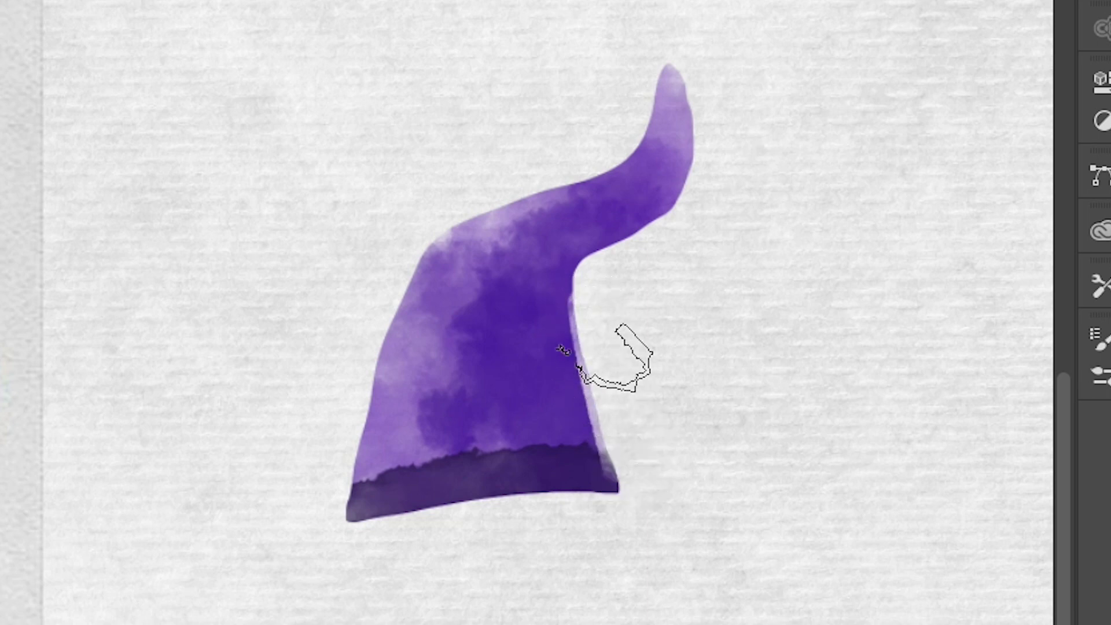
pyautogui.moveTo(572, 299); pyautogui.dragTo(595, 459)
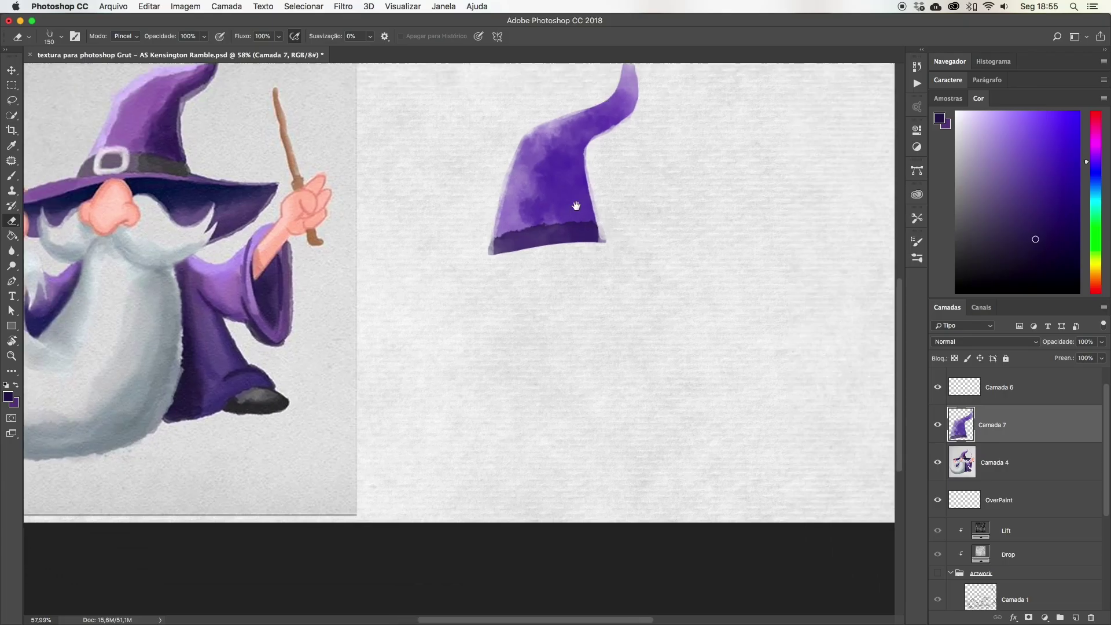
pyautogui.hscroll(5, 450, 312)
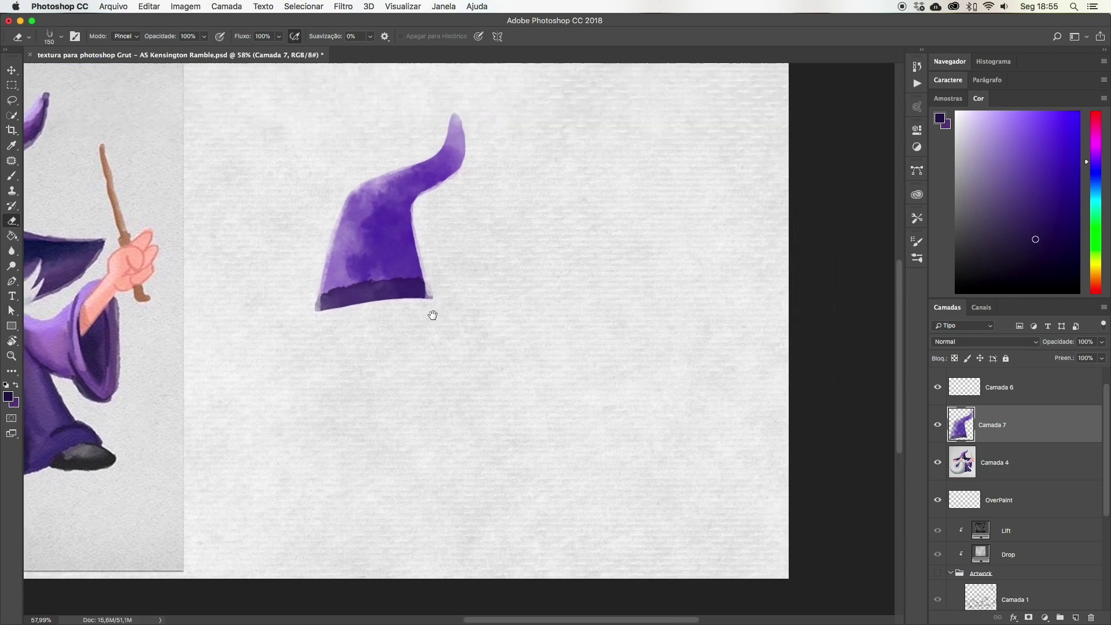
# Try test strokes, enlarge the brush to 200 and sample light purple from the wizard's hat
pyautogui.moveTo(525, 247); pyautogui.dragTo(452, 397)
pyautogui.hotkey('ctrl', 'z')
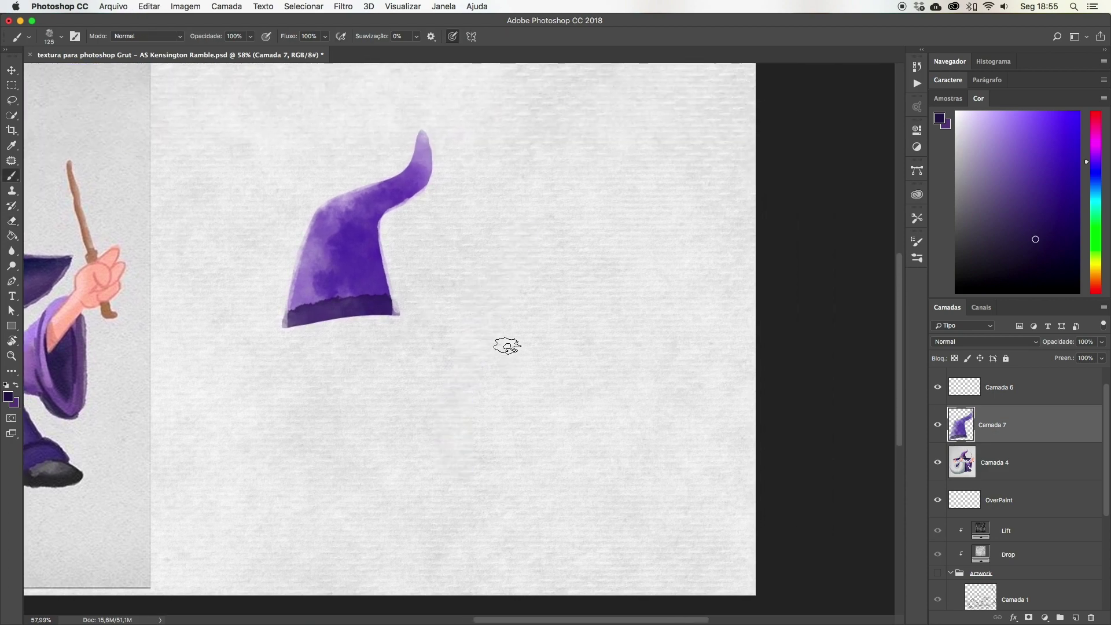
pyautogui.moveTo(556, 200); pyautogui.dragTo(501, 277)
pyautogui.hotkey('ctrl', 'z')
pyautogui.press(']')
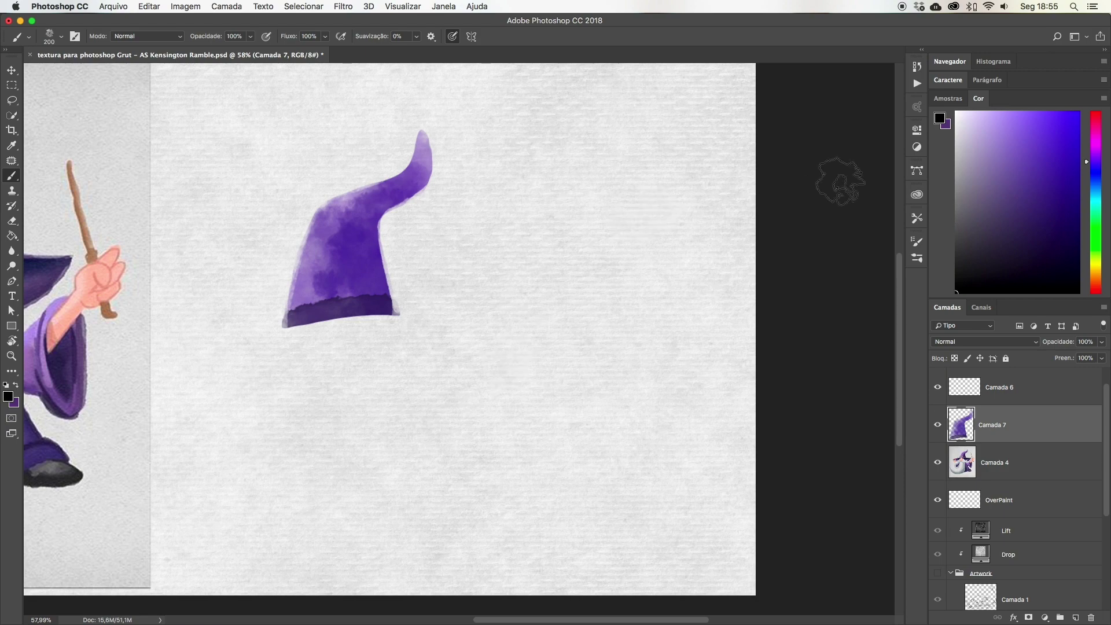
pyautogui.hscroll(-5, 116, 272)
pyautogui.keyDown('alt'); pyautogui.click(172, 181); pyautogui.keyUp('alt')
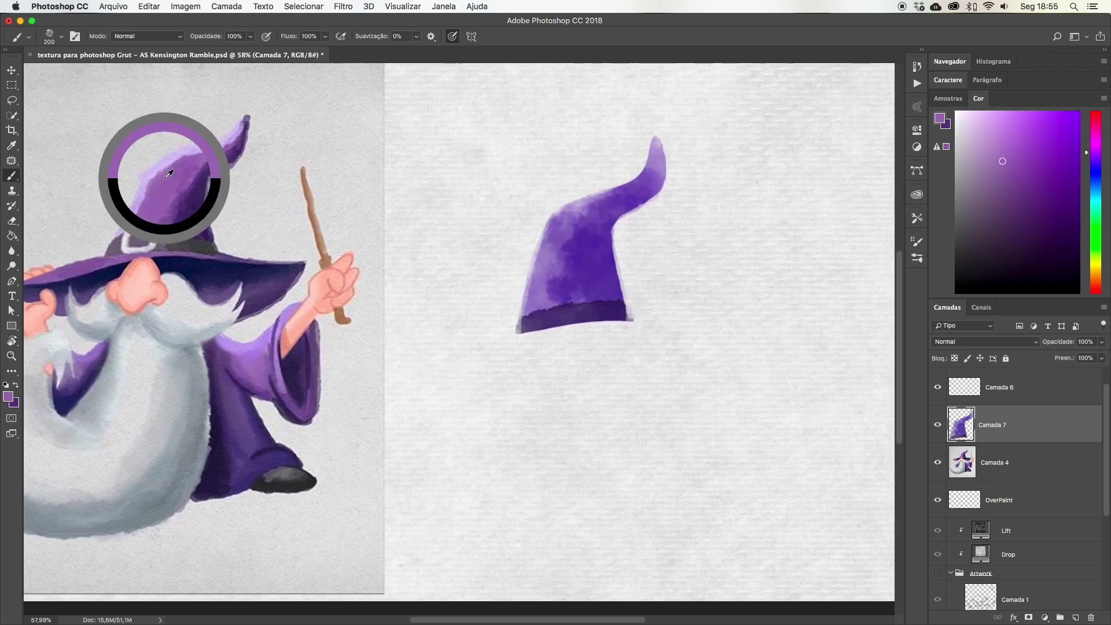
pyautogui.moveTo(727, 243)
pyautogui.mouseDown()
pyautogui.moveTo(683, 394)
pyautogui.moveTo(417, 344)
pyautogui.moveTo(398, 358)
pyautogui.mouseUp()
pyautogui.hotkey('ctrl', 'z')
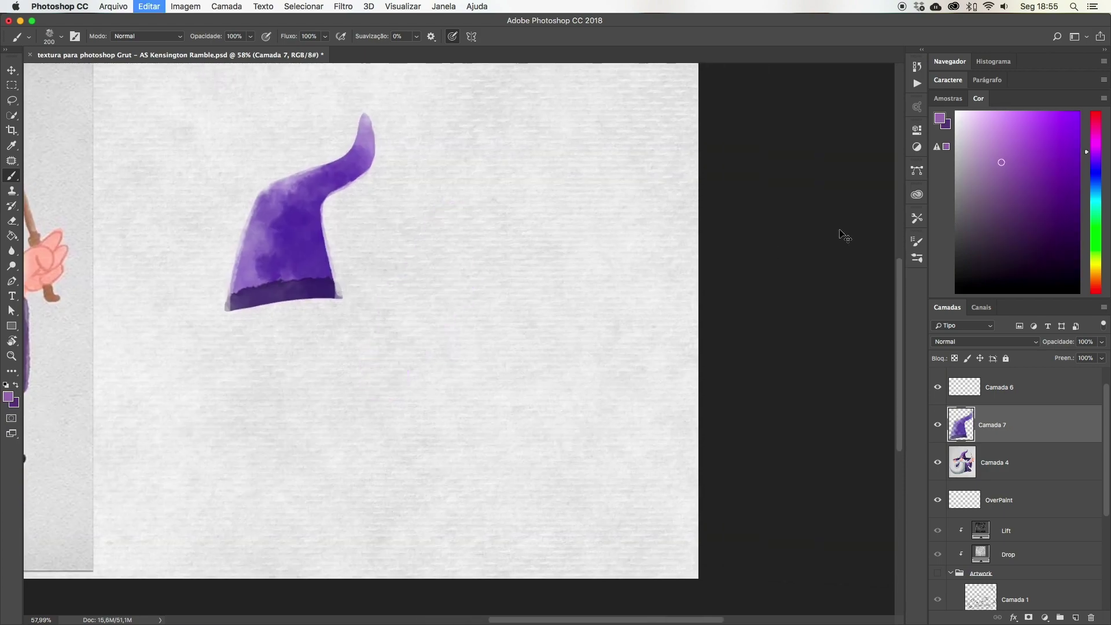
# After more undone test strokes, paint the curling light purple hat right of the first
pyautogui.moveTo(483, 241); pyautogui.dragTo(443, 408)
pyautogui.hotkey('ctrl', 'z')
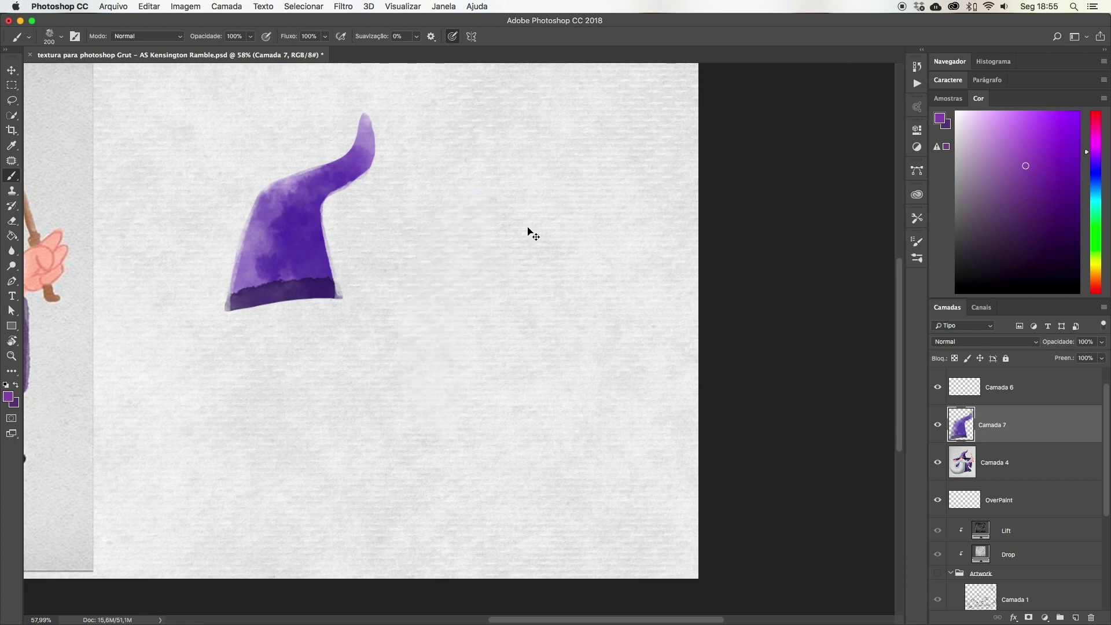
pyautogui.moveTo(498, 255); pyautogui.dragTo(405, 428)
pyautogui.hotkey('ctrl', 'z')
pyautogui.moveTo(498, 177)
pyautogui.mouseDown()
pyautogui.moveTo(417, 261)
pyautogui.moveTo(428, 446)
pyautogui.mouseUp()
pyautogui.hotkey('ctrl', 'z')
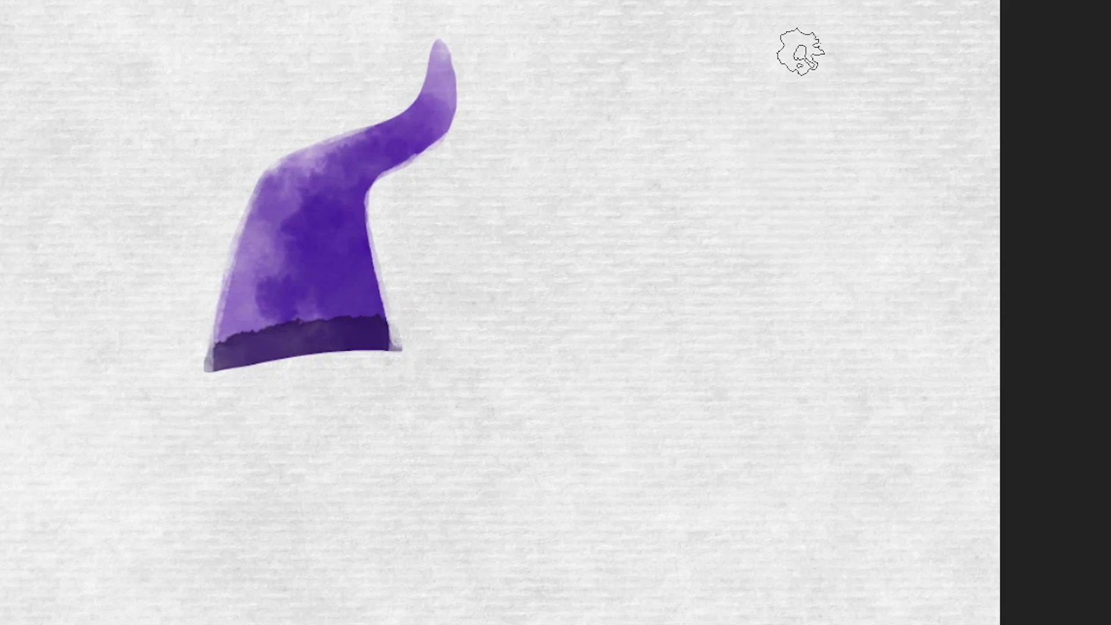
pyautogui.moveTo(575, 122); pyautogui.dragTo(536, 171)
pyautogui.moveTo(728, 146)
pyautogui.mouseDown()
pyautogui.moveTo(632, 243)
pyautogui.moveTo(622, 306)
pyautogui.moveTo(798, 66)
pyautogui.moveTo(652, 276)
pyautogui.mouseUp()
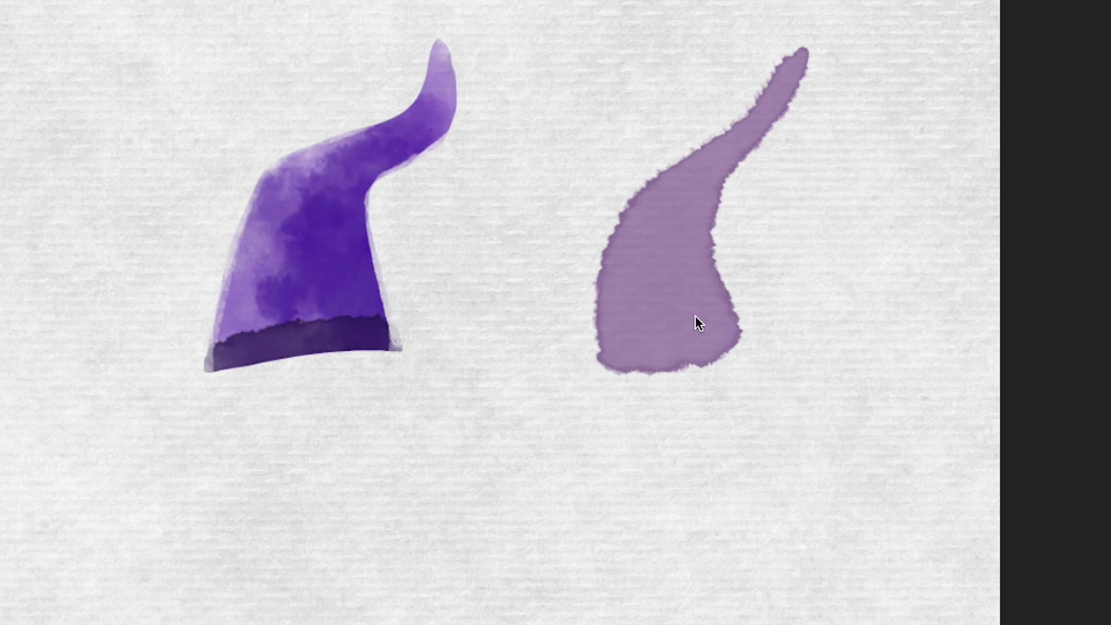
# Switch to Mancha Splash Aquada and try darker shading in the light hat, undoing each attempt
pyautogui.rightClick(777, 289)
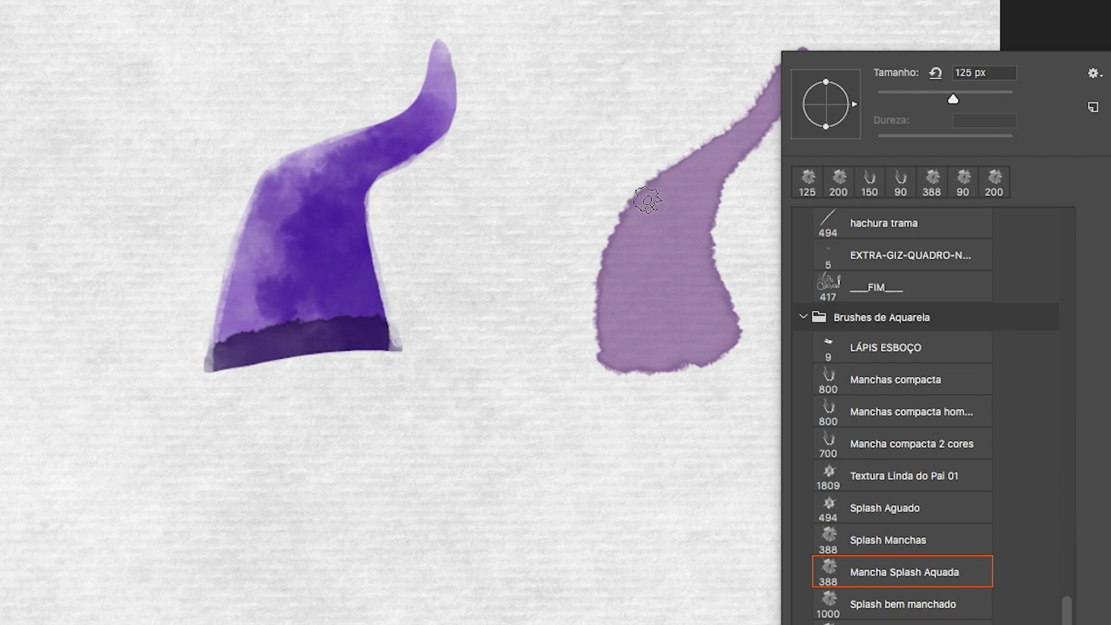
pyautogui.click(662, 330)
pyautogui.moveTo(662, 330); pyautogui.dragTo(678, 342)
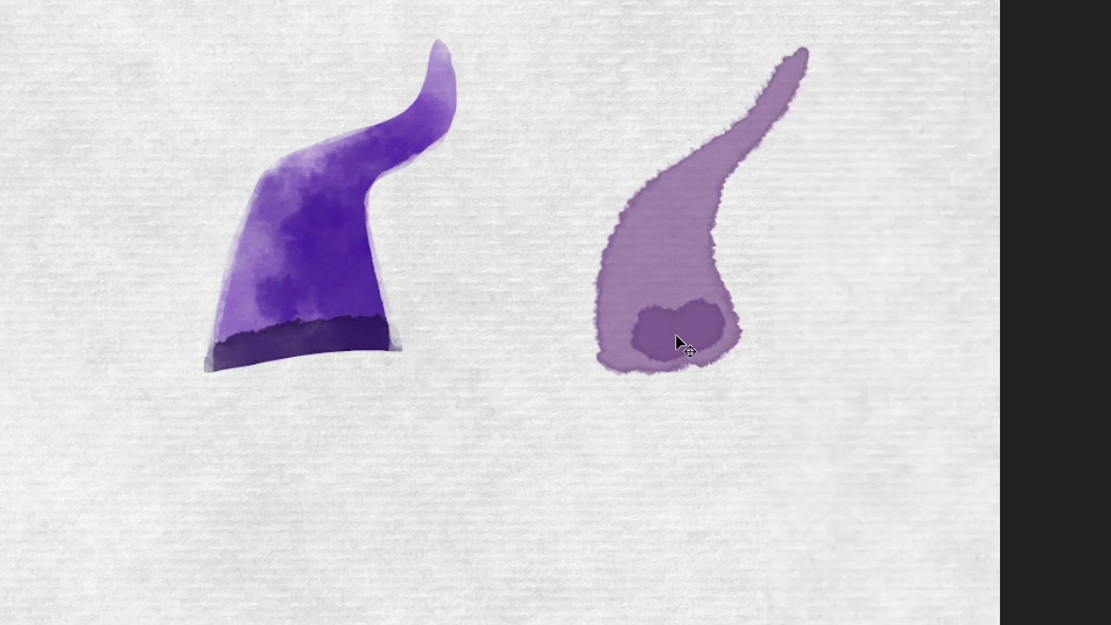
pyautogui.hotkey('ctrl', 'z')
pyautogui.moveTo(637, 344)
pyautogui.mouseDown()
pyautogui.moveTo(741, 152)
pyautogui.moveTo(769, 141)
pyautogui.moveTo(631, 315)
pyautogui.moveTo(639, 372)
pyautogui.mouseUp()
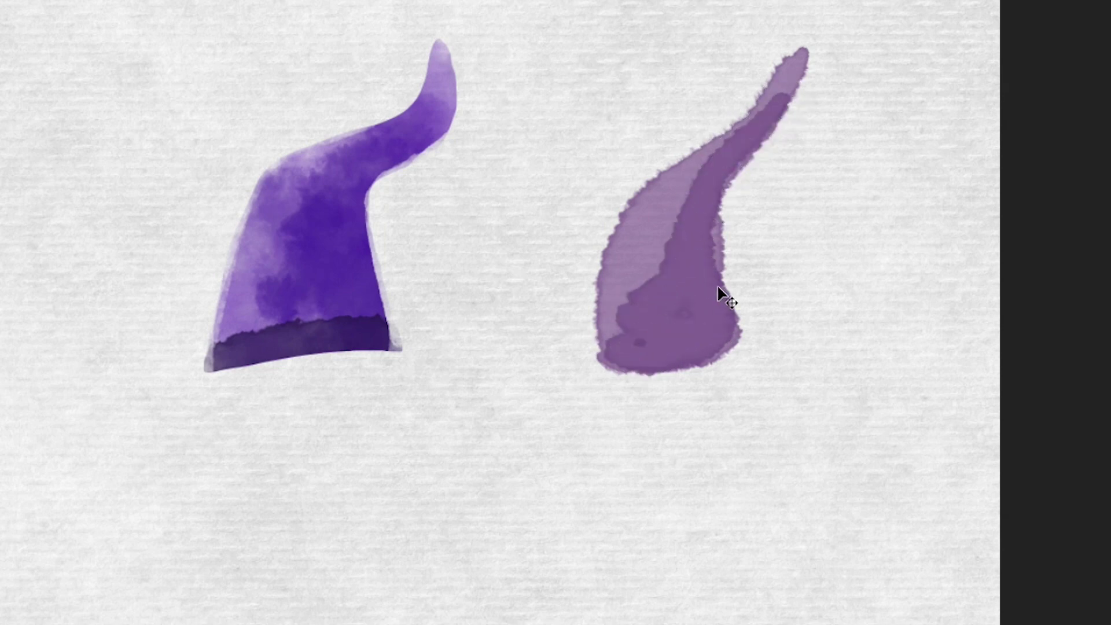
pyautogui.hotkey('ctrl', 'z')
pyautogui.moveTo(753, 142)
pyautogui.mouseDown()
pyautogui.moveTo(692, 226)
pyautogui.moveTo(688, 336)
pyautogui.mouseUp()
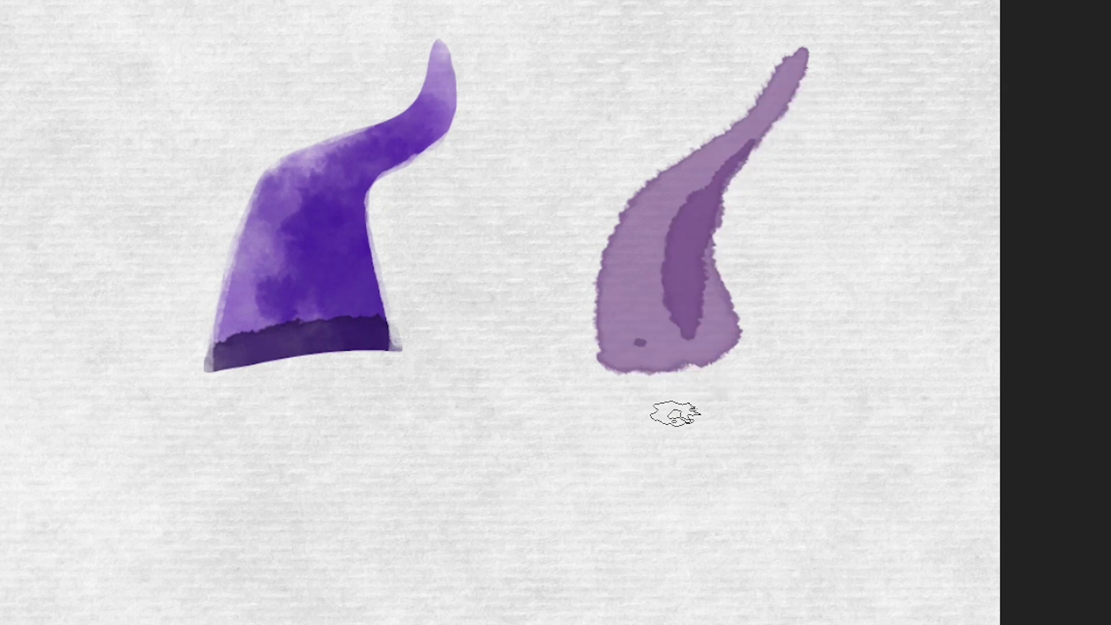
pyautogui.hotkey('ctrl', 'z')
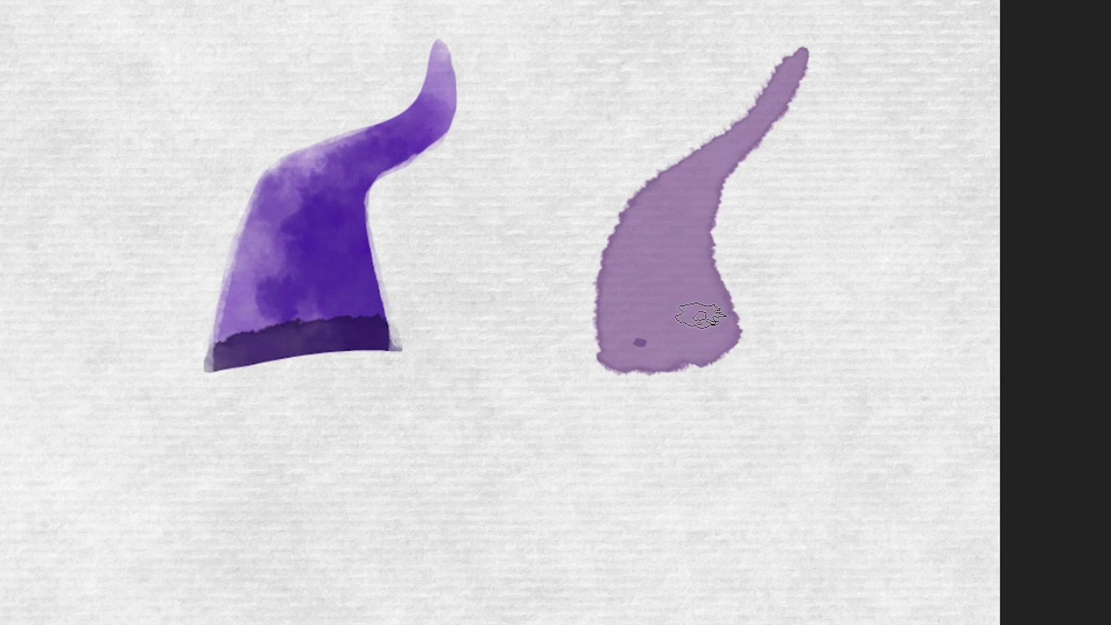
pyautogui.moveTo(709, 273); pyautogui.dragTo(608, 315)
pyautogui.hotkey('ctrl', 'z')
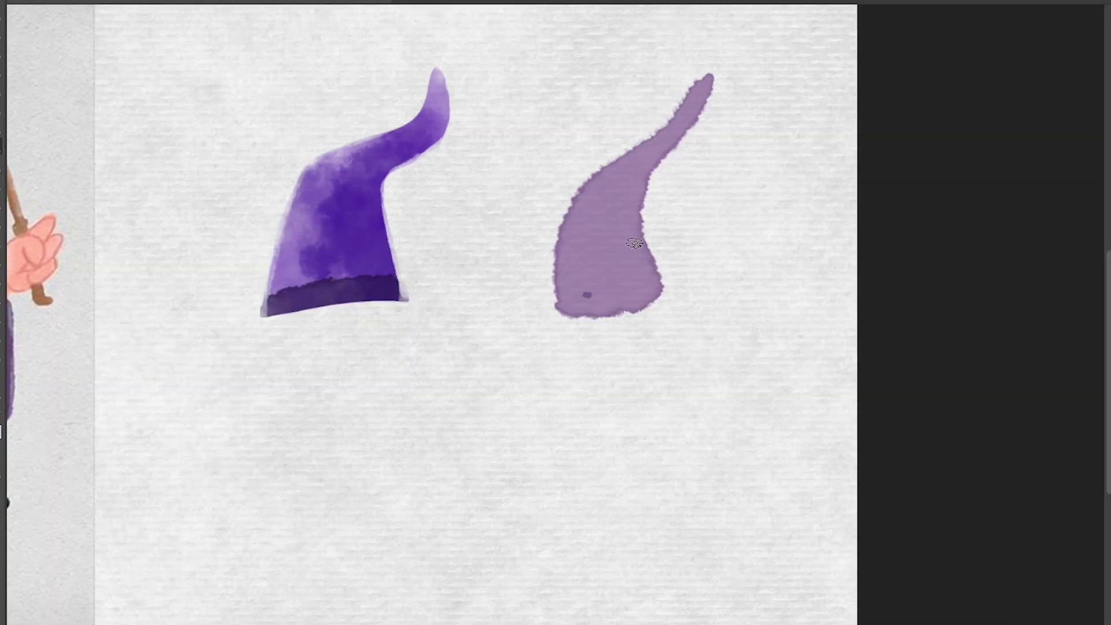
pyautogui.hscroll(-5, 752, 295)
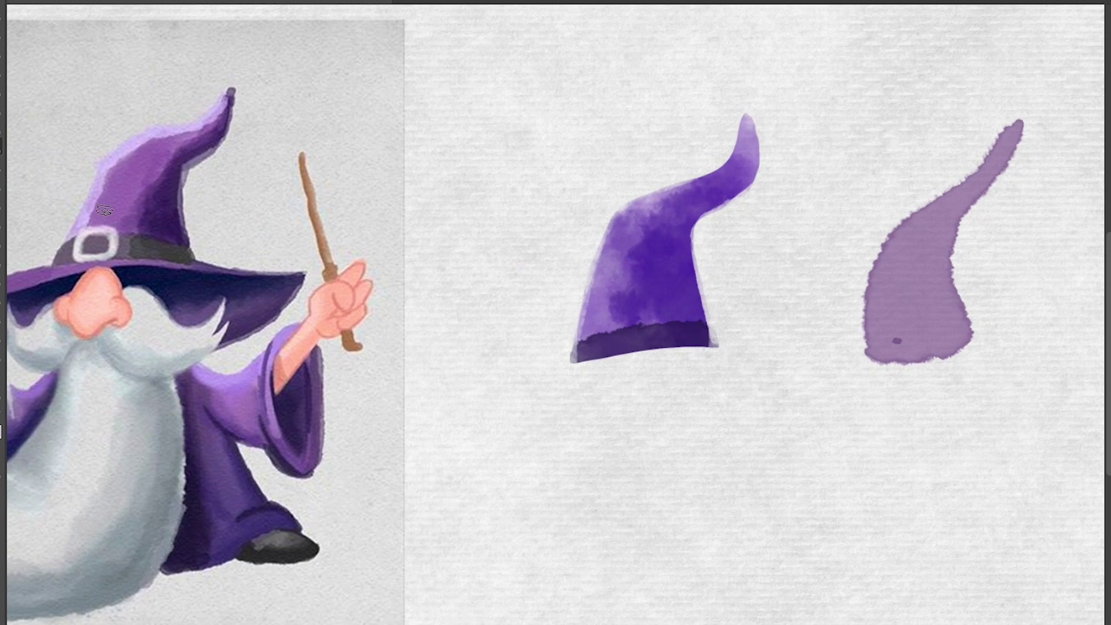
# Pan and zoom in to frame both hats, then bring up the brush presets
pyautogui.moveTo(879, 286); pyautogui.dragTo(814, 289)
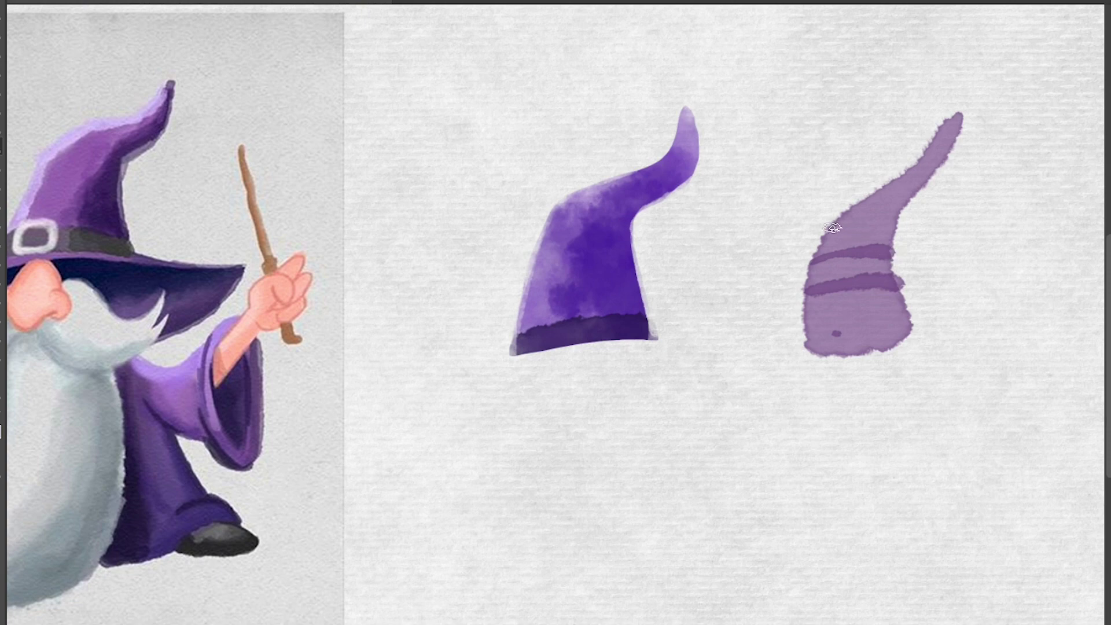
pyautogui.click(924, 215)
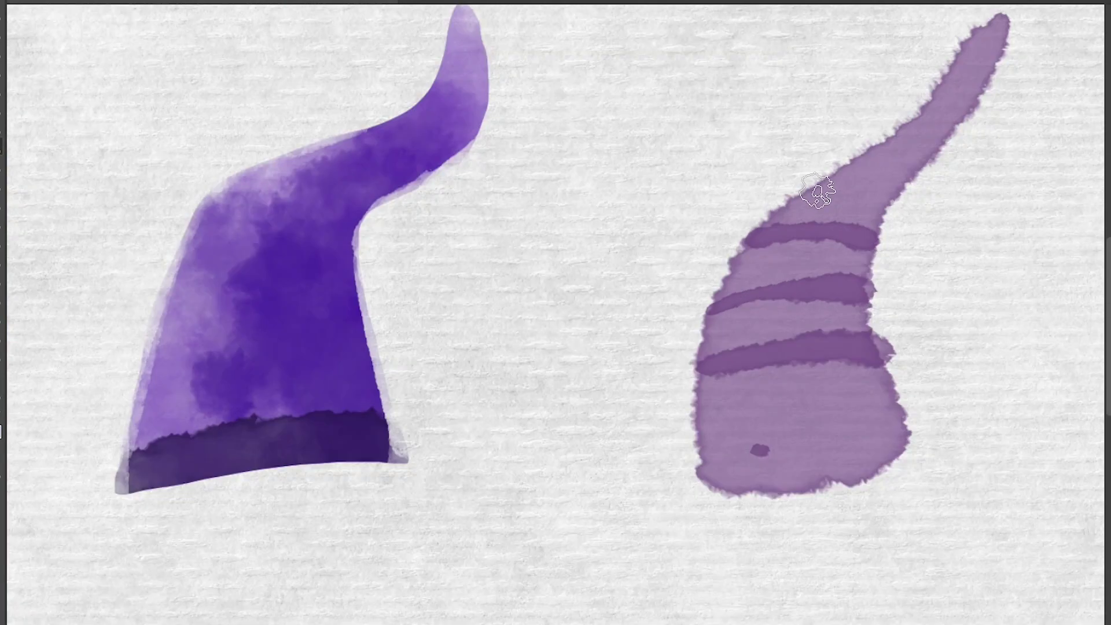
pyautogui.rightClick(753, 226)
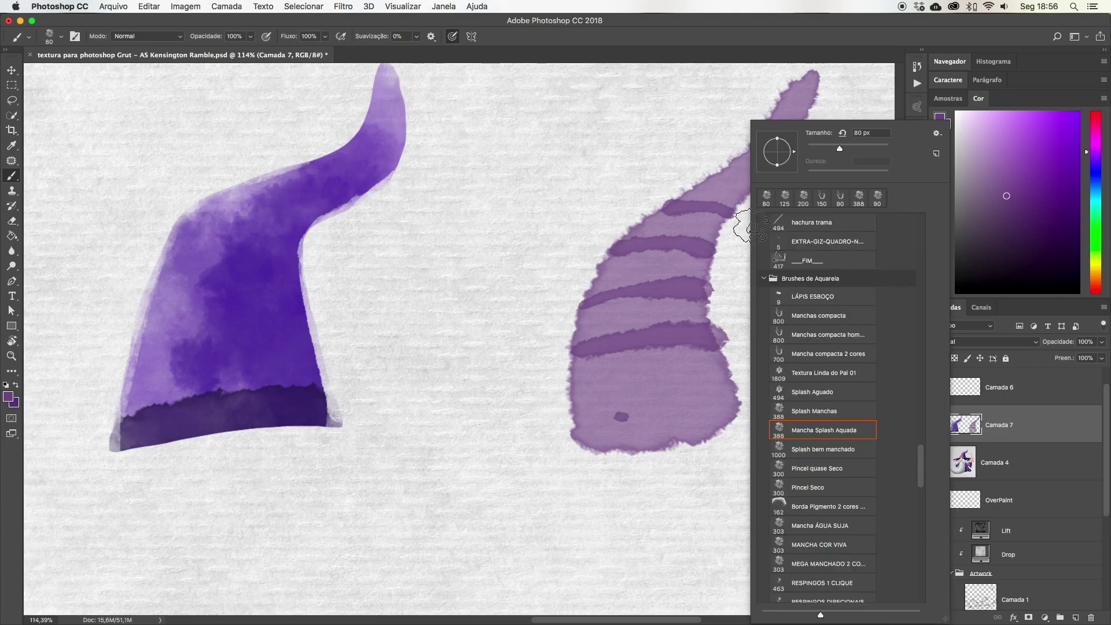
# Dab purple splashes at the striped hat's right edge with Splash bem manchado at 125 px
pyautogui.click(801, 450)
pyautogui.press('[')
pyautogui.press('[')
pyautogui.press('[')
pyautogui.press('[')
pyautogui.press('[')
pyautogui.press('[')
pyautogui.press('[')
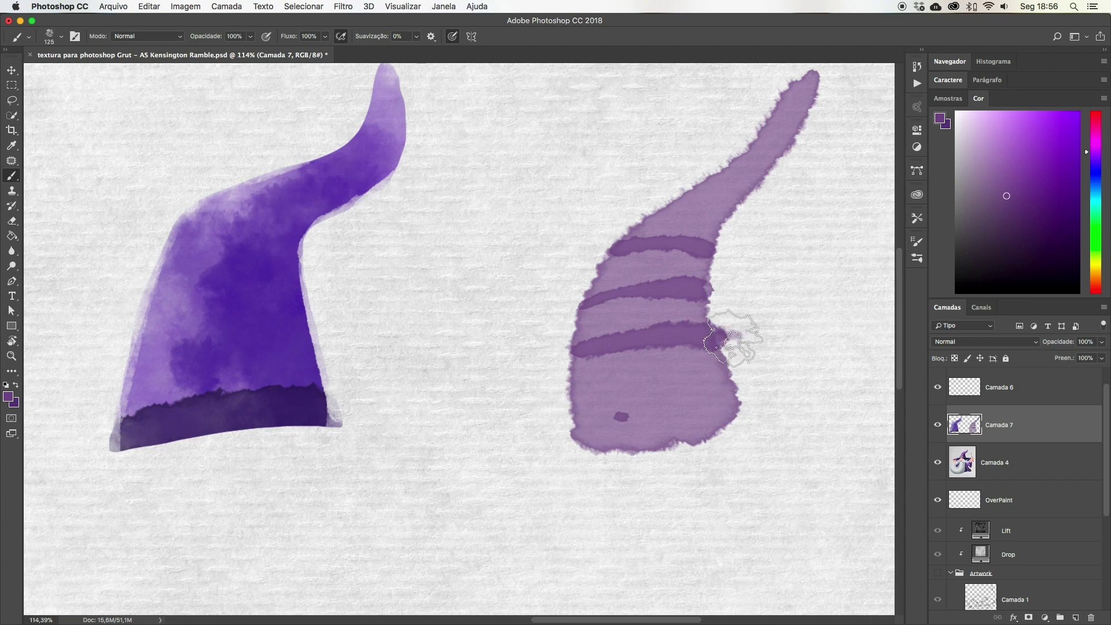
pyautogui.click(731, 342)
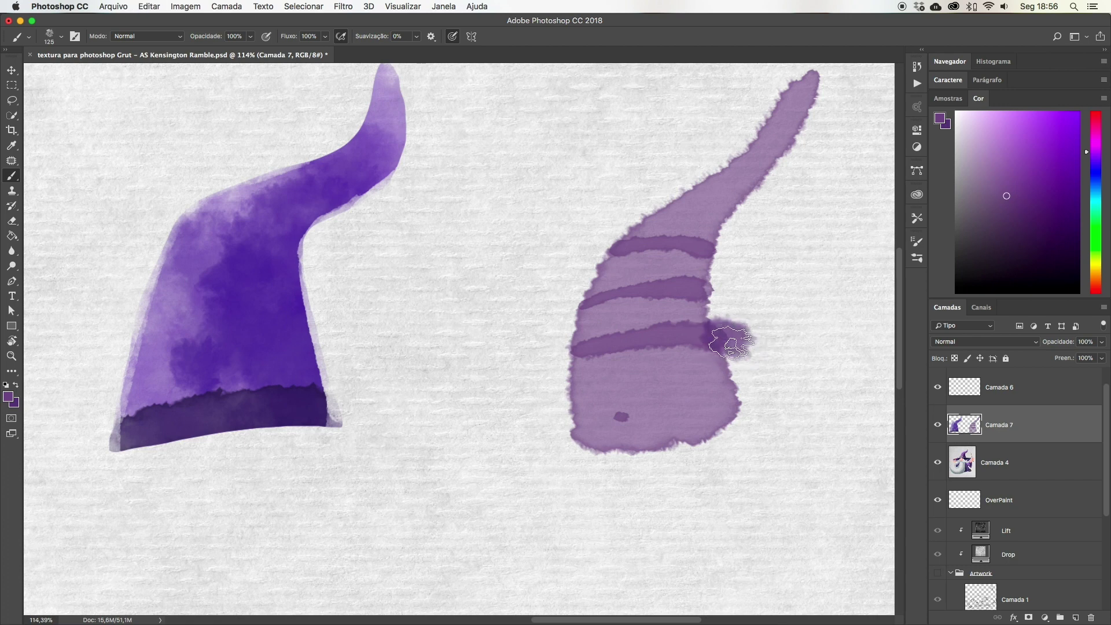
pyautogui.hotkey('ctrl', 'z')
pyautogui.click(727, 342)
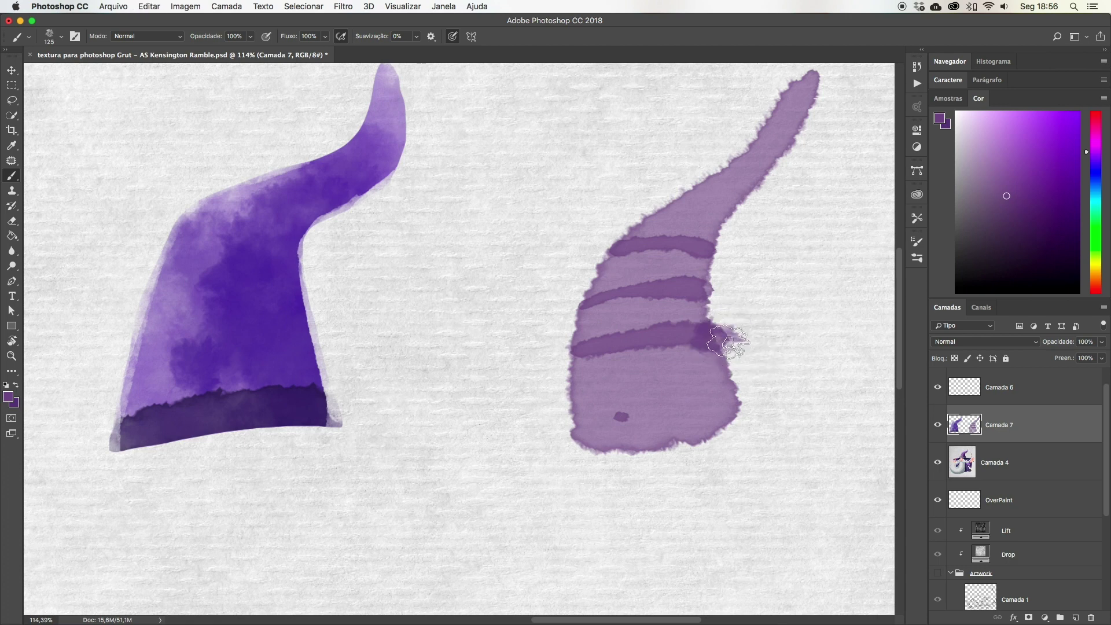
pyautogui.click(728, 334)
pyautogui.hotkey('ctrl', 'z')
pyautogui.click(746, 340)
pyautogui.hotkey('ctrl', 'z')
pyautogui.click(750, 327)
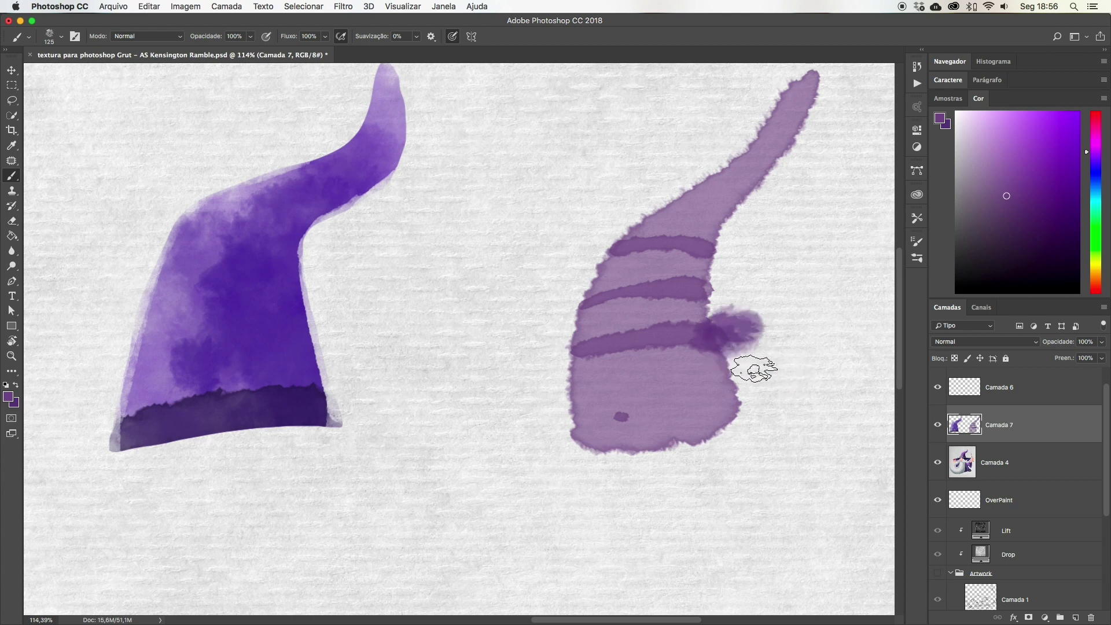
pyautogui.hotkey('ctrl', 'z')
pyautogui.click(735, 331)
pyautogui.hotkey('ctrl', 'z')
pyautogui.click(731, 335)
pyautogui.moveTo(769, 402); pyautogui.dragTo(789, 442)
pyautogui.hotkey('ctrl', 'z')
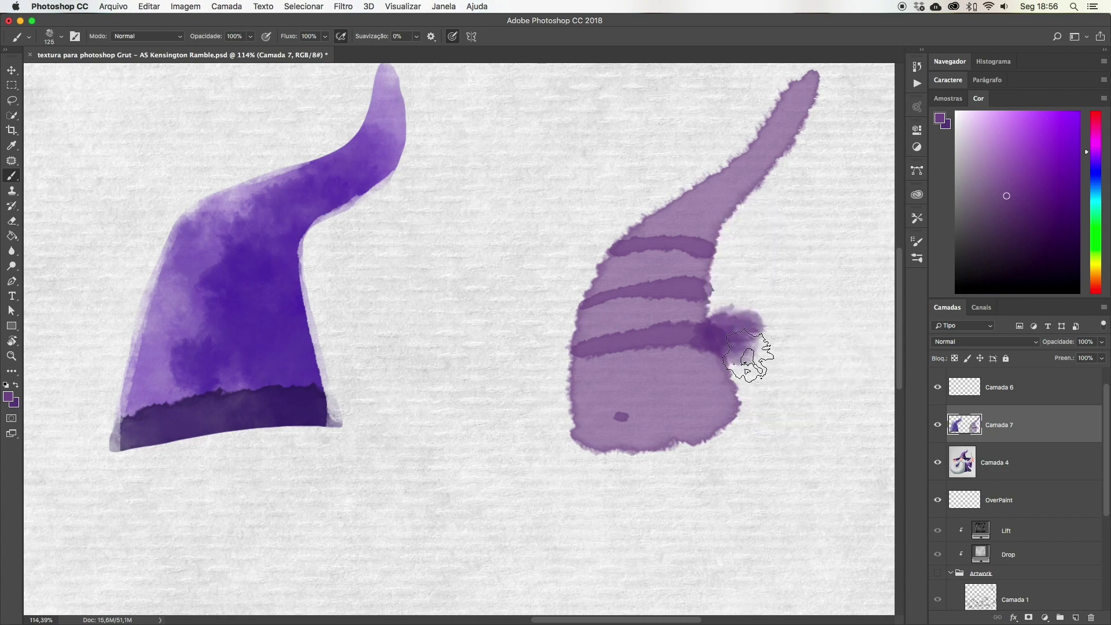
# Paint a dark tuft with Splash Manchas and darken the lowest band out to it
pyautogui.rightClick(755, 349)
pyautogui.click(816, 414)
pyautogui.click(770, 405)
pyautogui.moveTo(752, 336); pyautogui.dragTo(794, 383)
pyautogui.press('super+z')
pyautogui.moveTo(753, 341); pyautogui.dragTo(735, 341)
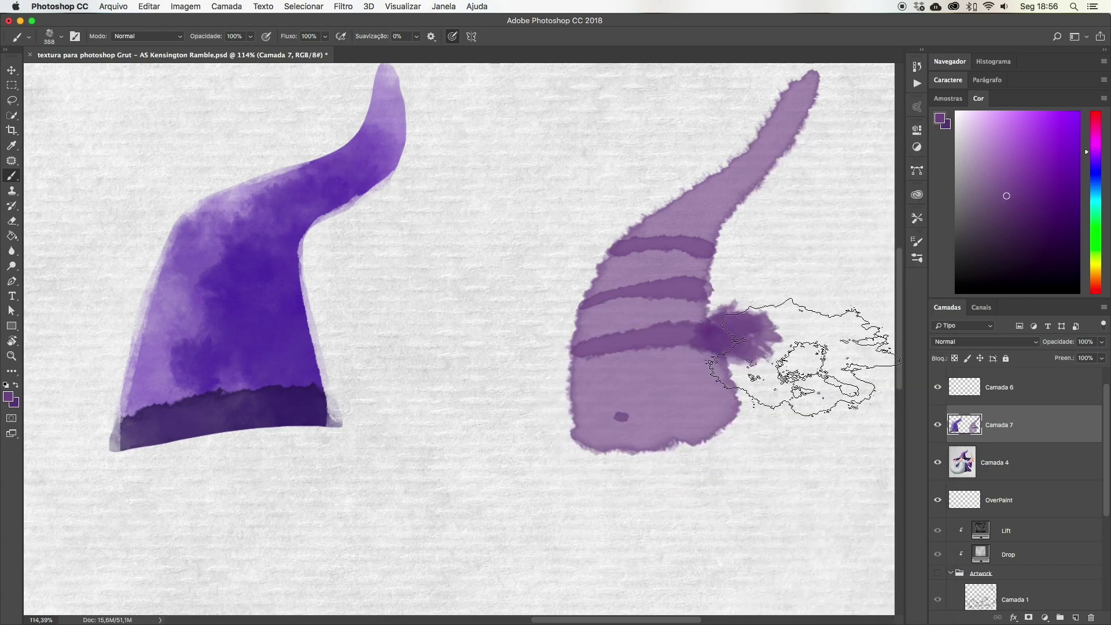
pyautogui.press('[')
pyautogui.press('[')
pyautogui.press('[')
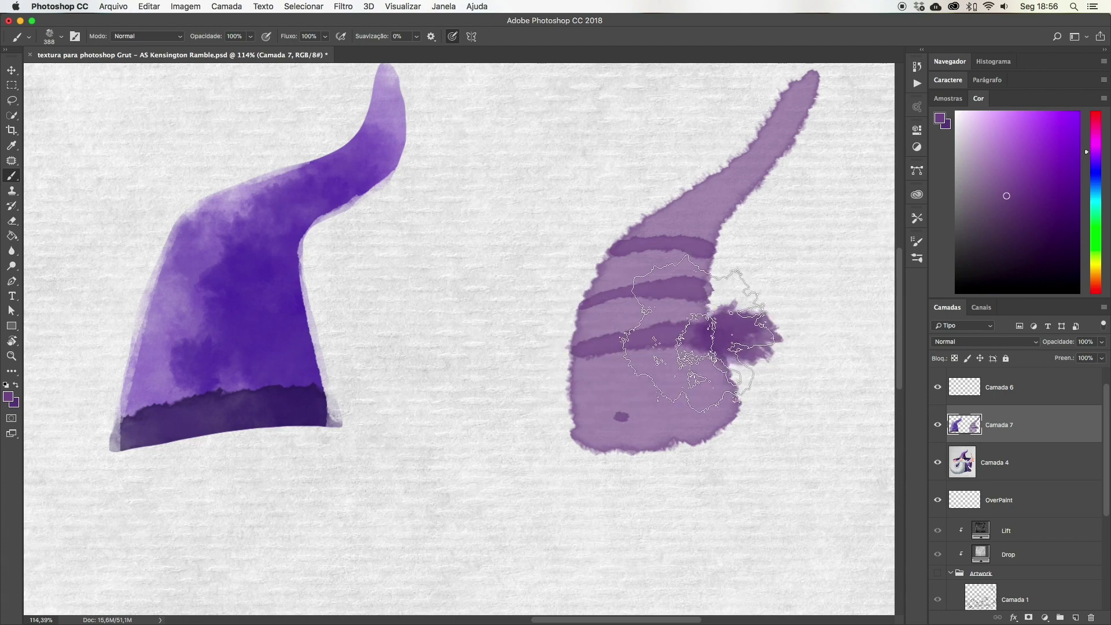
pyautogui.moveTo(730, 339); pyautogui.dragTo(614, 338)
pyautogui.press('super+z')
pyautogui.moveTo(712, 339); pyautogui.dragTo(613, 338)
pyautogui.press('[')
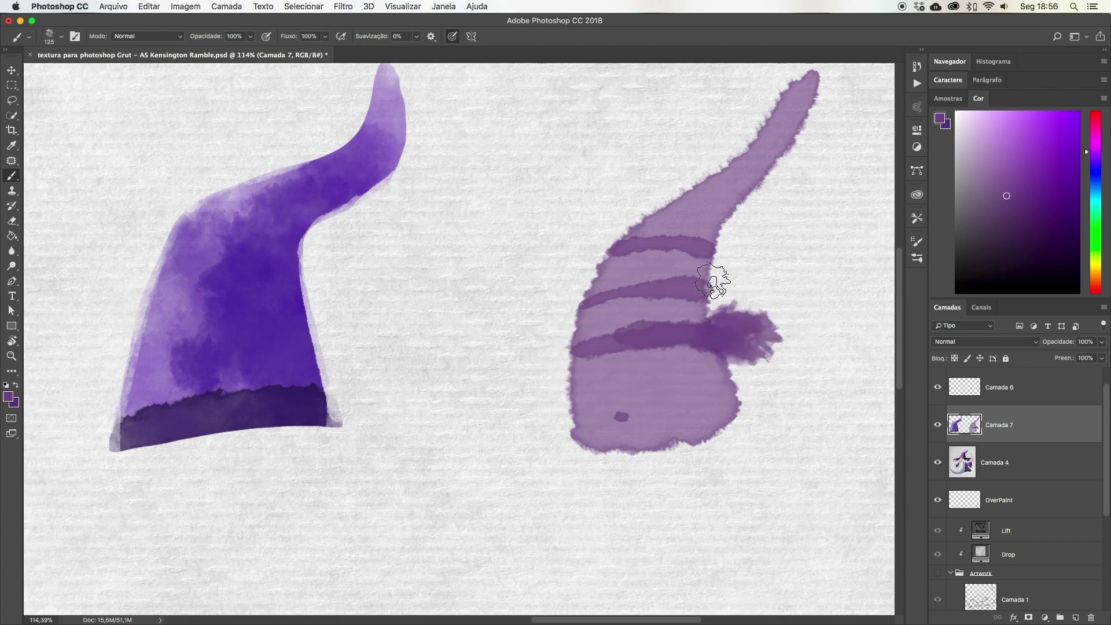
pyautogui.hscroll(5, 721, 301)
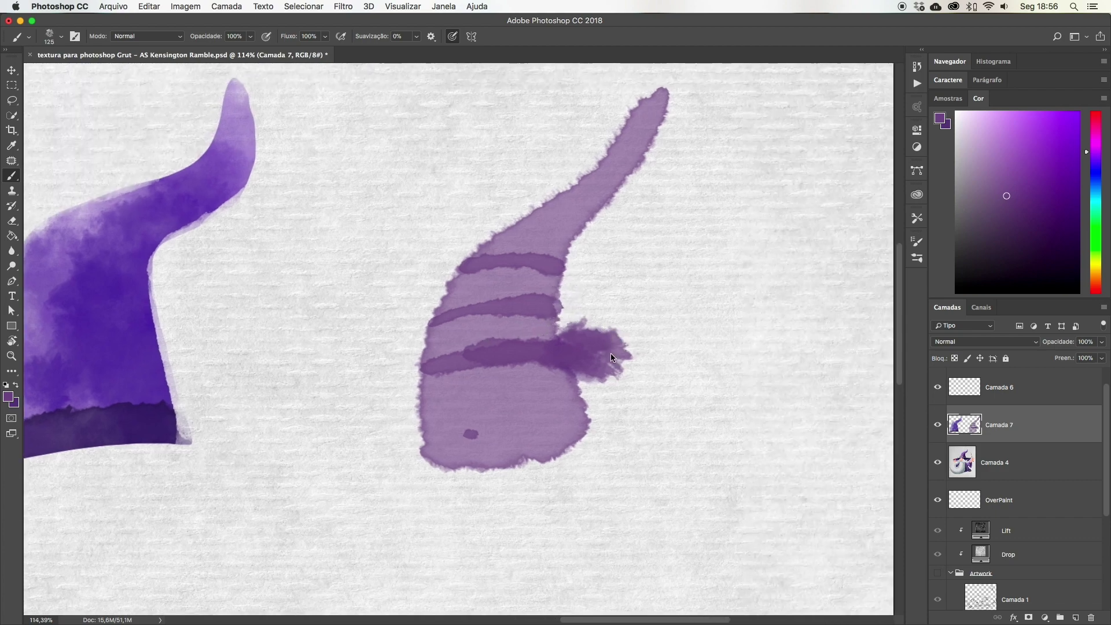
# Choose a splatter brush at 300 px and stamp purple splatters at the tuft's end
pyautogui.rightClick(636, 385)
pyautogui.scroll(-4, 776, 466)
pyautogui.scroll(-6, 775, 473)
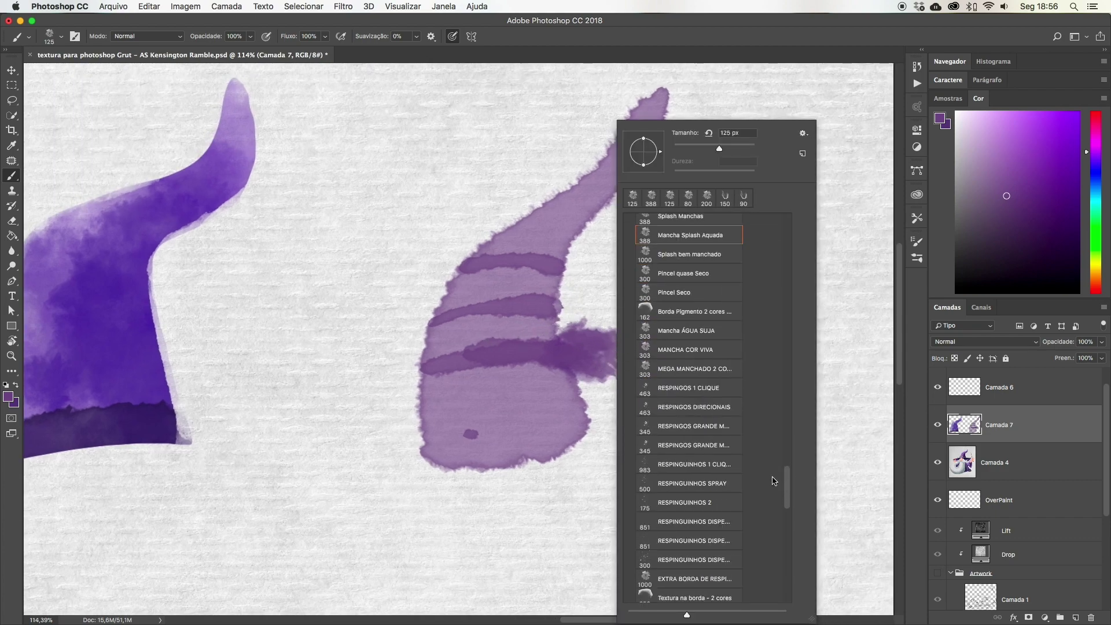
pyautogui.click(710, 452)
pyautogui.click(550, 400)
pyautogui.press('super+z')
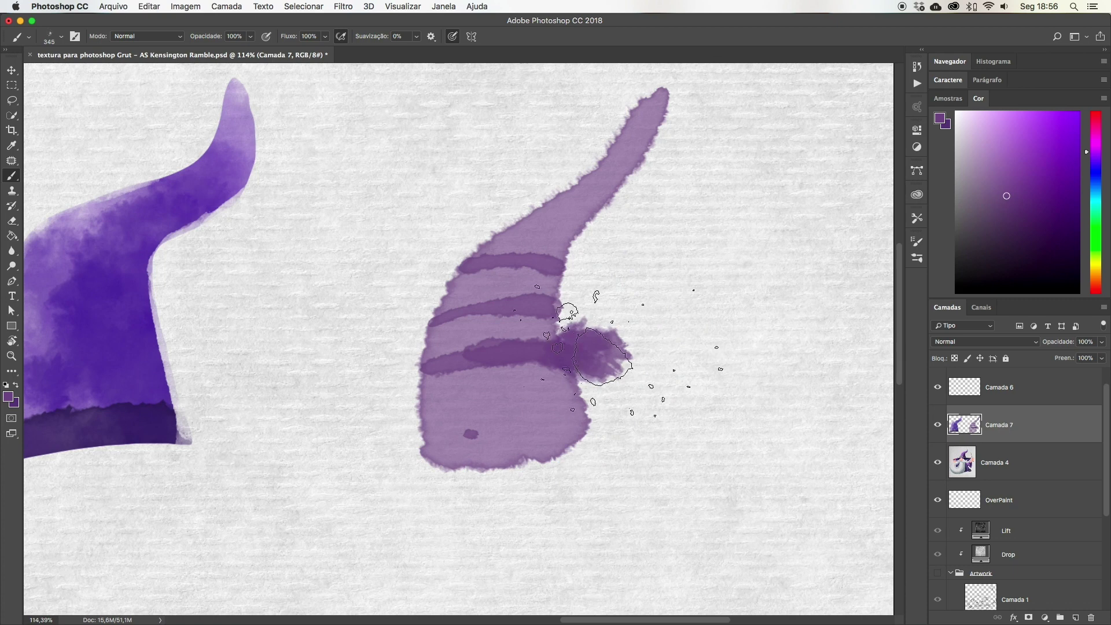
pyautogui.click(645, 359)
pyautogui.press('super+z')
pyautogui.click(629, 362)
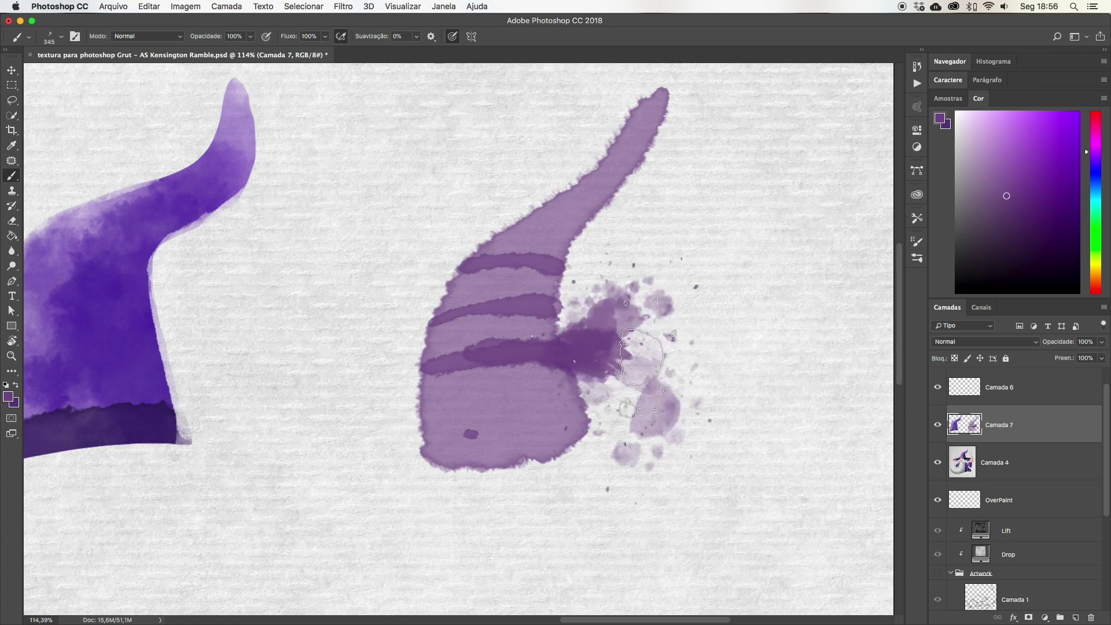
pyautogui.press('super+z')
pyautogui.press('[')
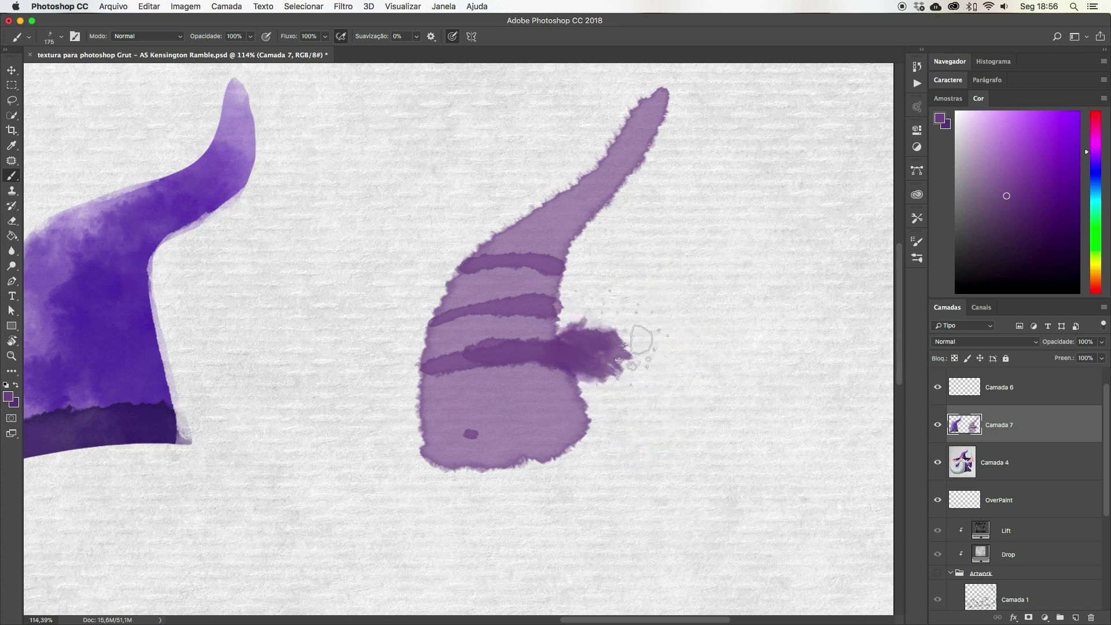
pyautogui.click(635, 339)
pyautogui.press('super+z')
pyautogui.click(632, 382)
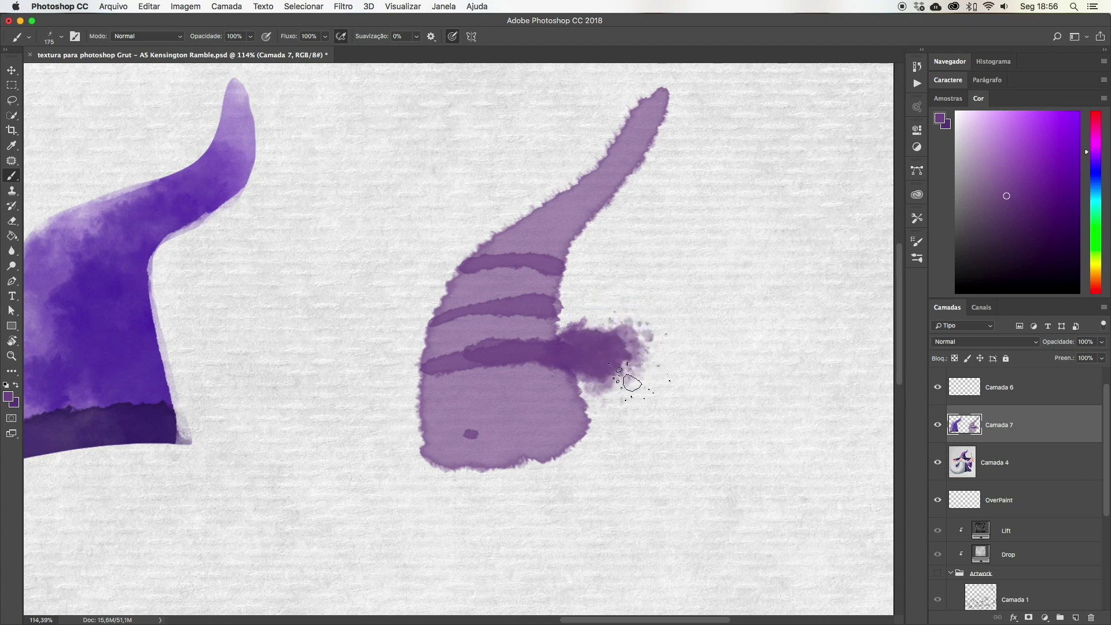
# Erase the leftover splatter to a faint haze, then test darker strokes and undo them
pyautogui.press('e')
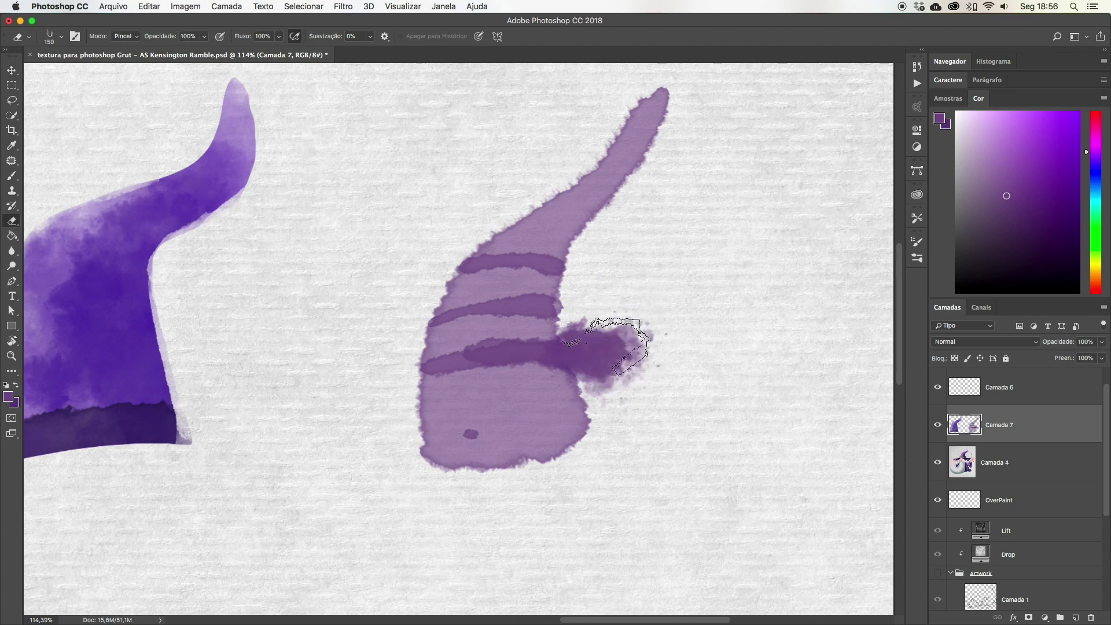
pyautogui.moveTo(632, 394)
pyautogui.mouseDown()
pyautogui.moveTo(613, 296)
pyautogui.moveTo(596, 389)
pyautogui.mouseUp()
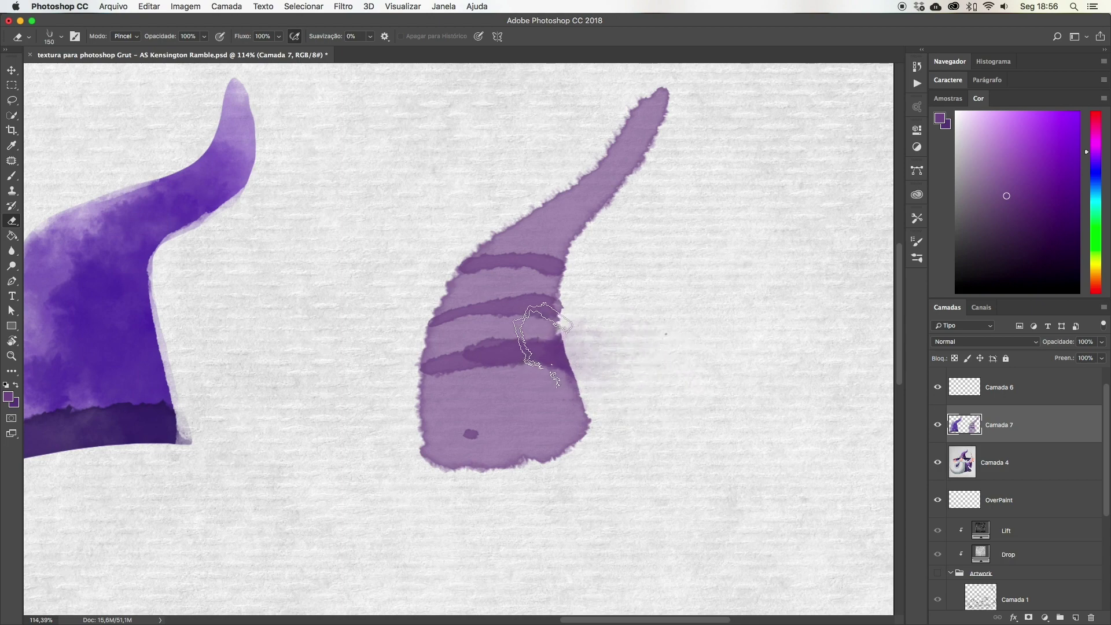
pyautogui.press('b')
pyautogui.click(544, 365)
pyautogui.press('super+z')
pyautogui.click(547, 375)
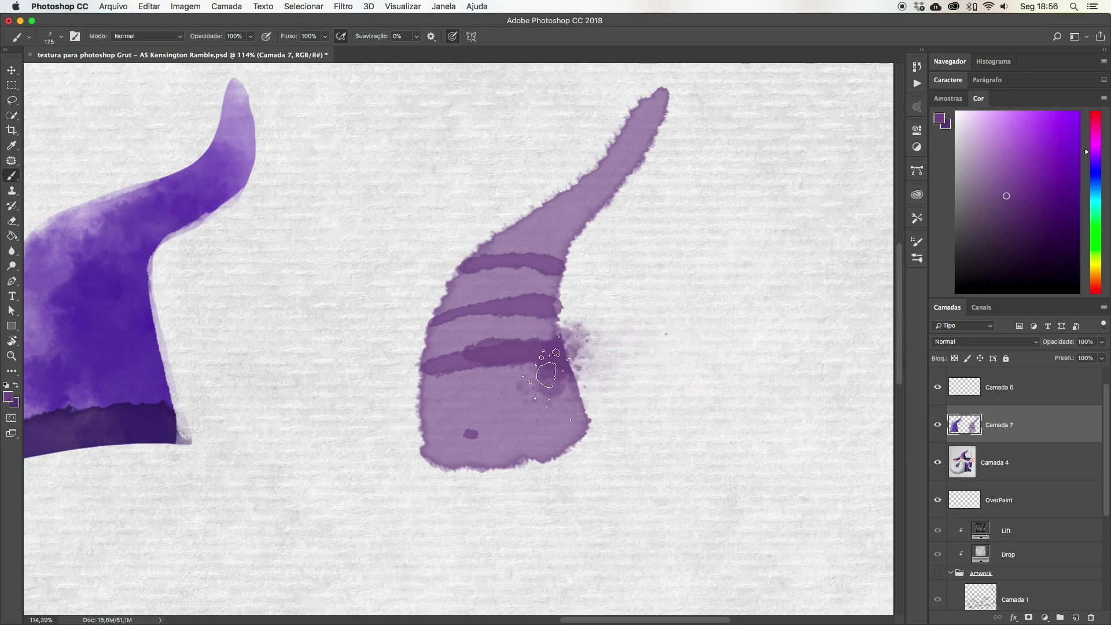
pyautogui.press('super+z')
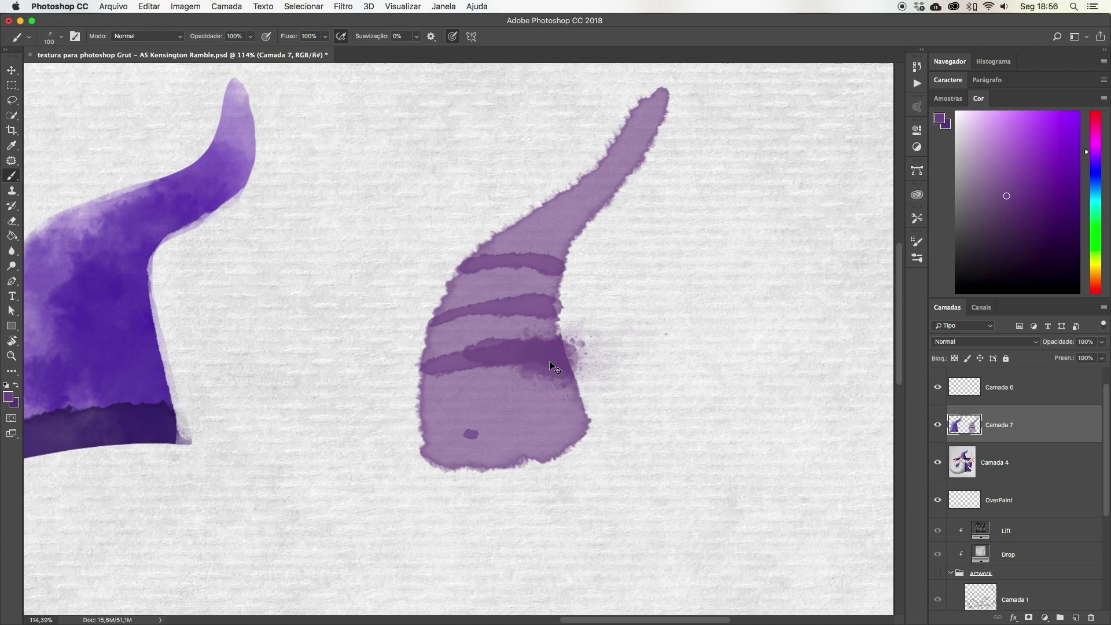
pyautogui.moveTo(600, 379)
pyautogui.mouseDown()
pyautogui.moveTo(668, 312)
pyautogui.moveTo(505, 389)
pyautogui.mouseUp()
pyautogui.press('super+z')
pyautogui.rightClick(607, 355)
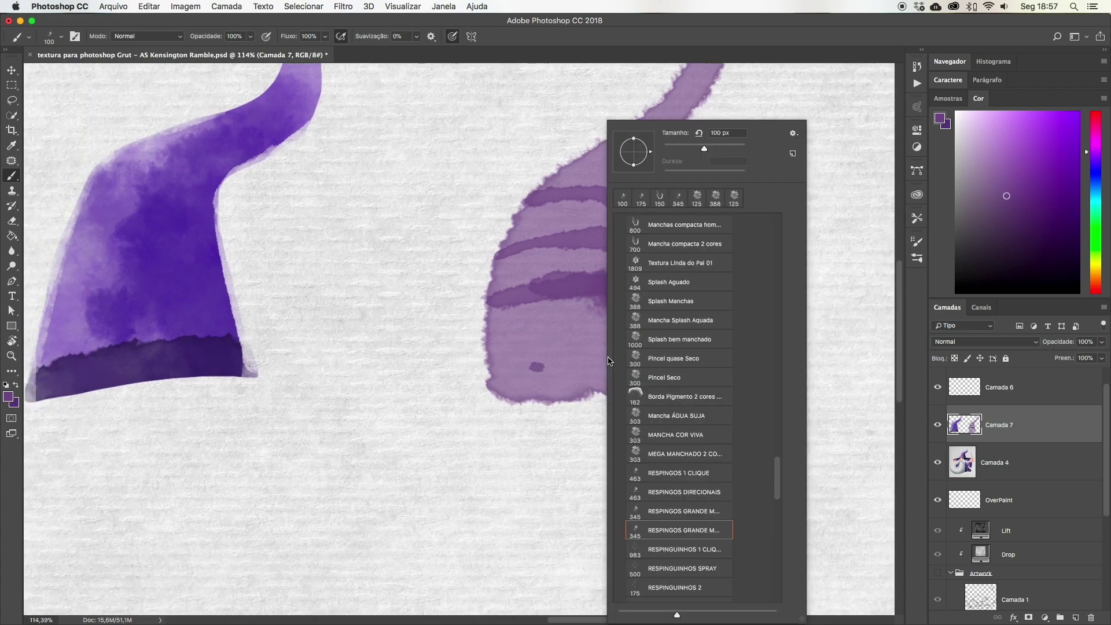
# Load the Pincel Seco dry brush at 175 px and dab darker purple on the hat's lower right
pyautogui.click(666, 377)
pyautogui.press('Return')
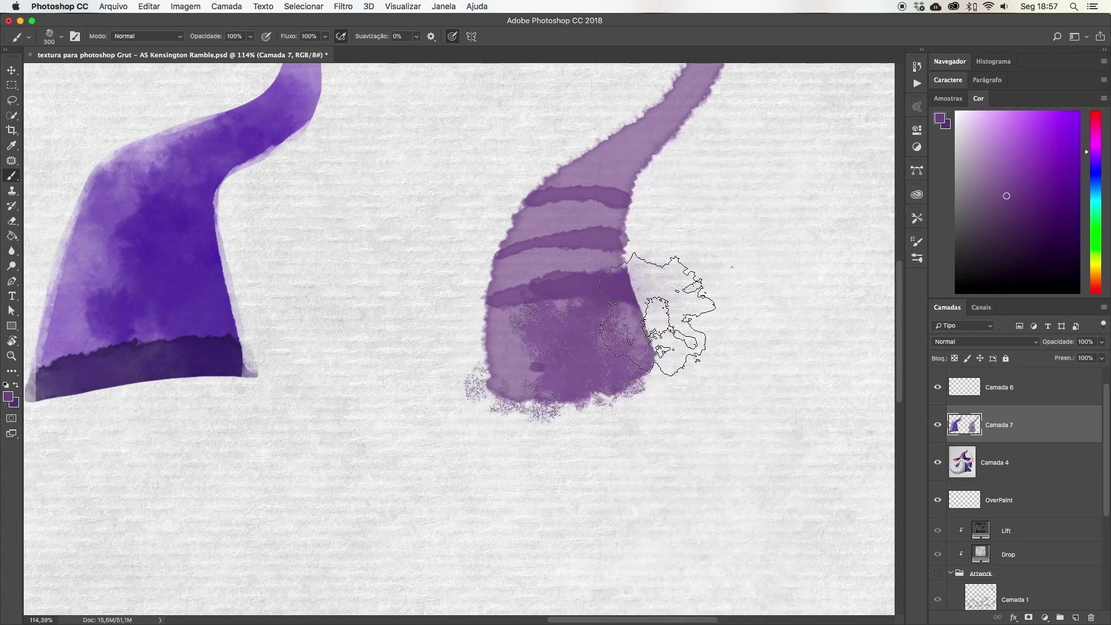
pyautogui.press('[')
pyautogui.press('[')
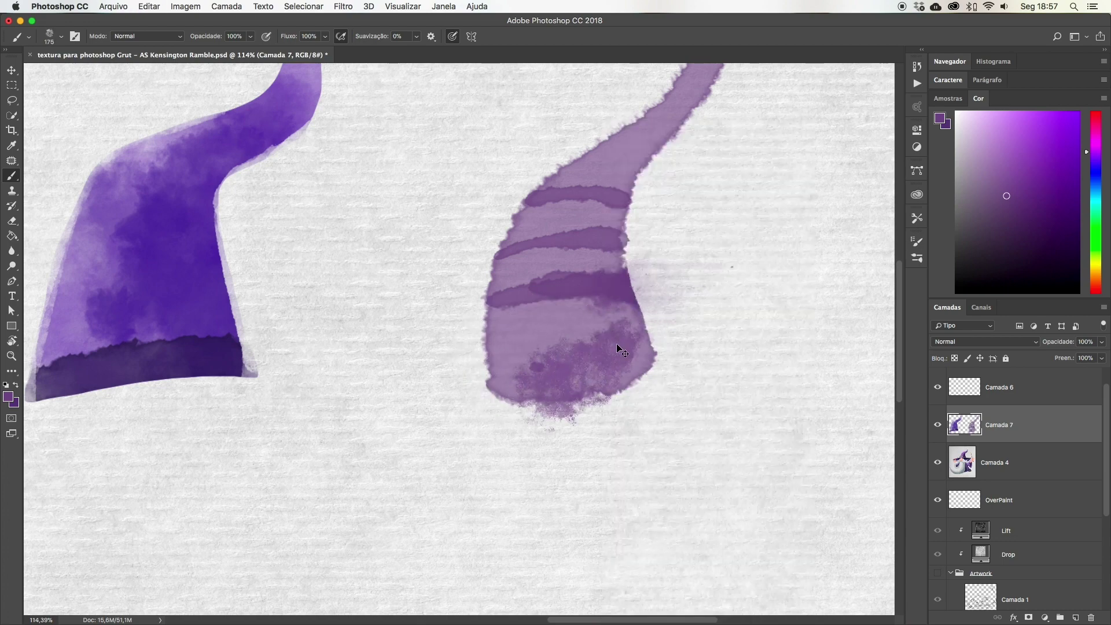
pyautogui.moveTo(619, 350)
pyautogui.mouseDown()
pyautogui.moveTo(616, 295)
pyautogui.moveTo(595, 355)
pyautogui.mouseUp()
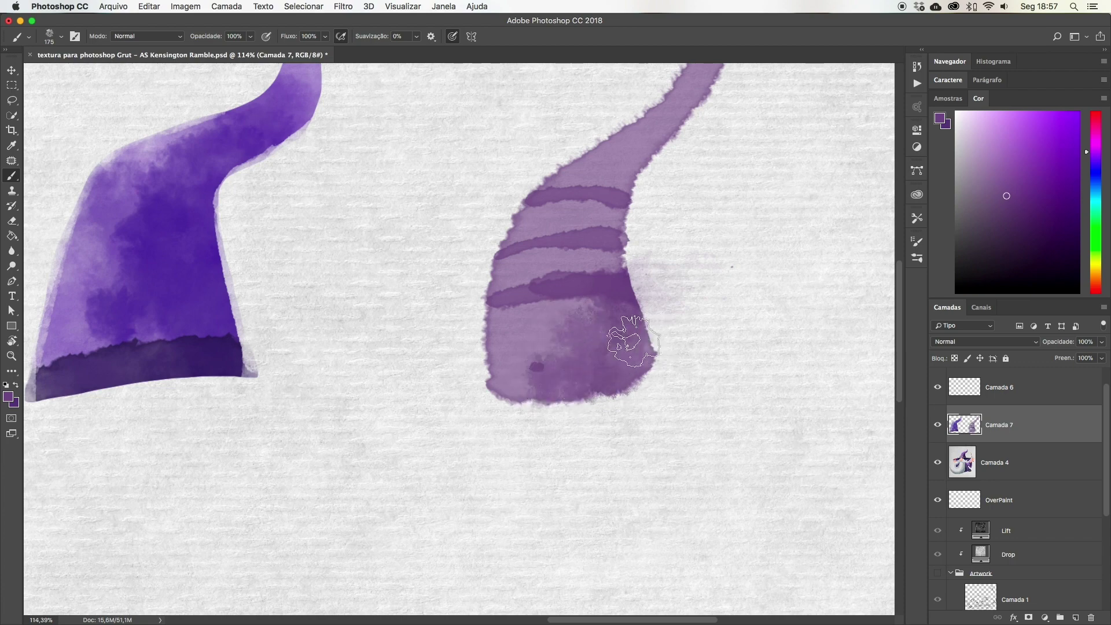
# Sample the darker purple of the hat's band and enlarge the brush to 300 px
pyautogui.moveTo(682, 429); pyautogui.dragTo(653, 425)
pyautogui.scroll(-5, 585, 417)
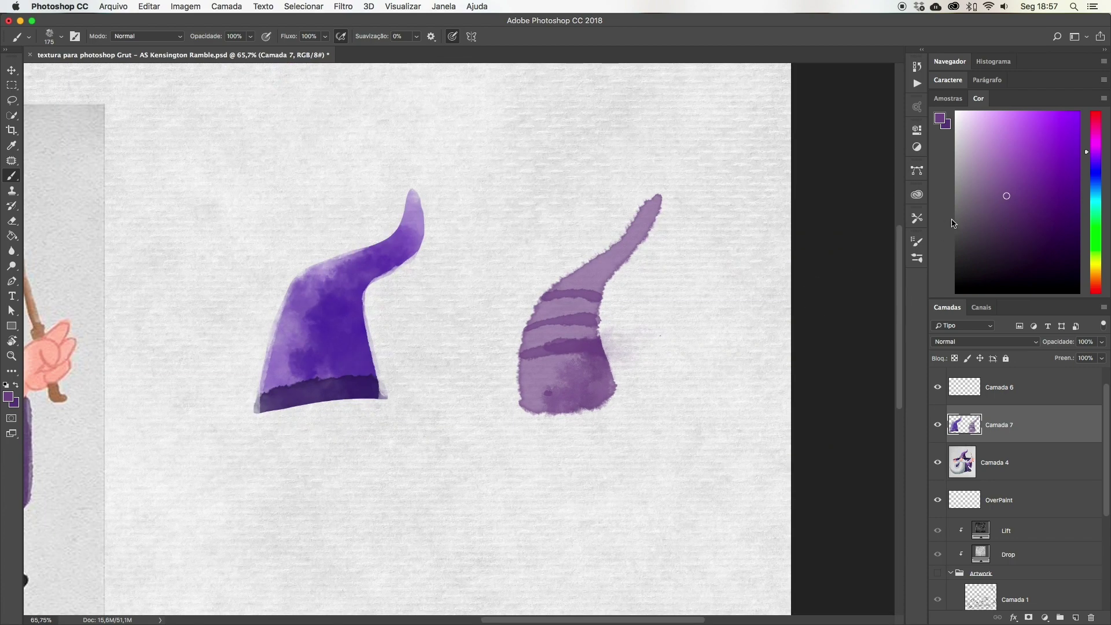
pyautogui.keyDown('alt'); pyautogui.click(365, 375); pyautogui.keyUp('alt')
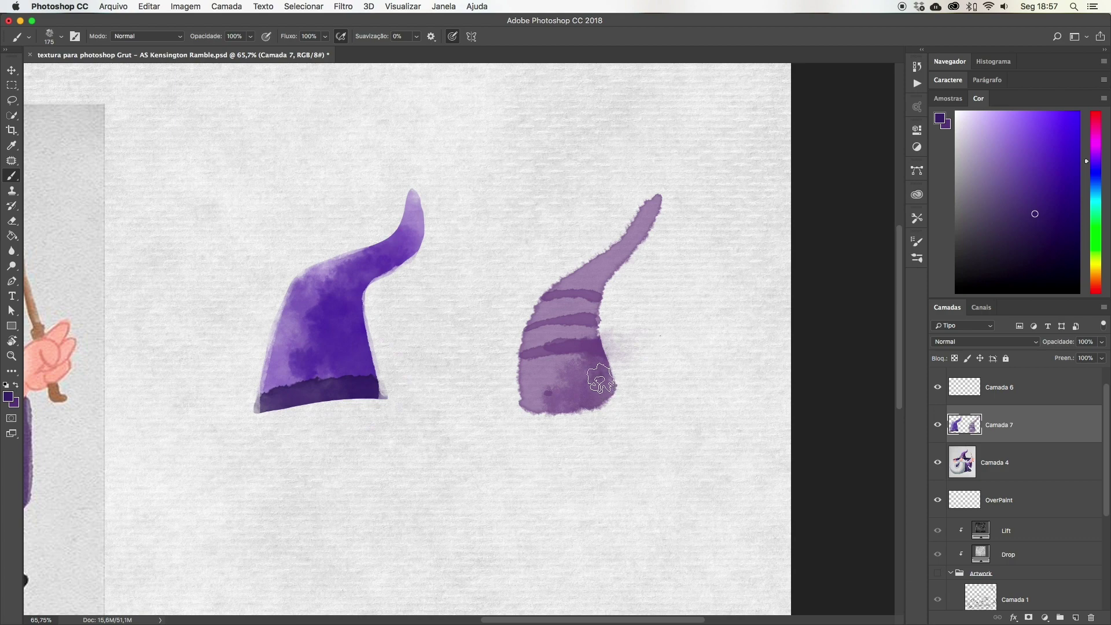
pyautogui.scroll(5, 625, 391)
pyautogui.press(']')
pyautogui.press(']')
pyautogui.press(']')
pyautogui.hscroll(5, 579, 376)
pyautogui.scroll(3, 578, 376)
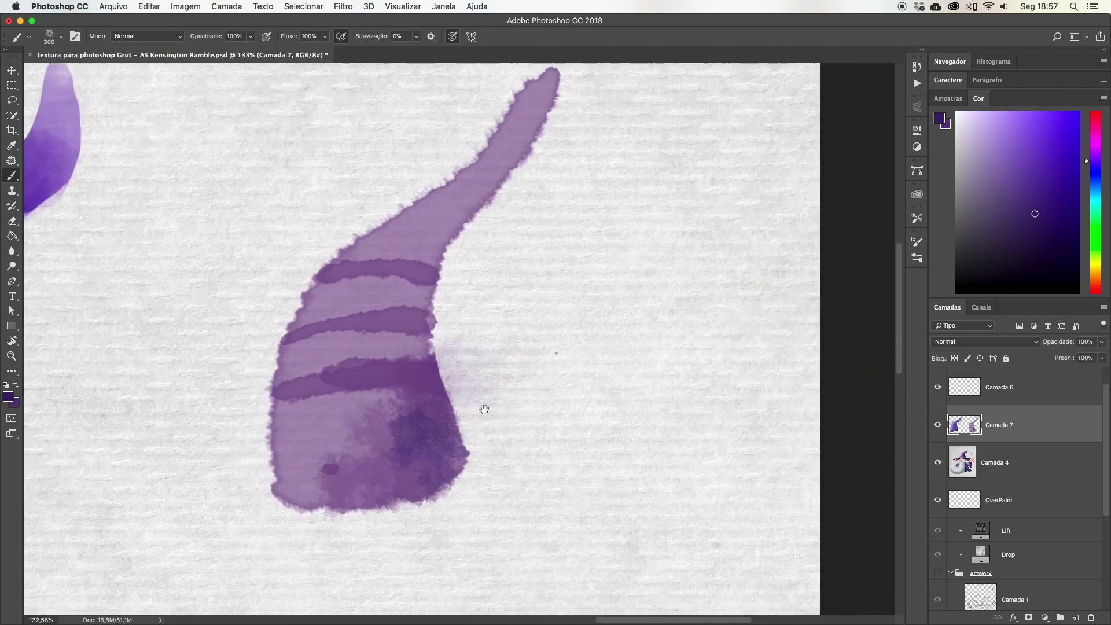
# Paint a two-pronged dark purple dry-brush stroke at 80 px right of the striped hat
pyautogui.press('[')
pyautogui.press('[')
pyautogui.press('[')
pyautogui.press('[')
pyautogui.press('[')
pyautogui.press('[')
pyautogui.press('[')
pyautogui.press('[')
pyautogui.moveTo(446, 289); pyautogui.dragTo(509, 229)
pyautogui.hotkey('ctrl', 'z')
pyautogui.moveTo(472, 287); pyautogui.dragTo(584, 200)
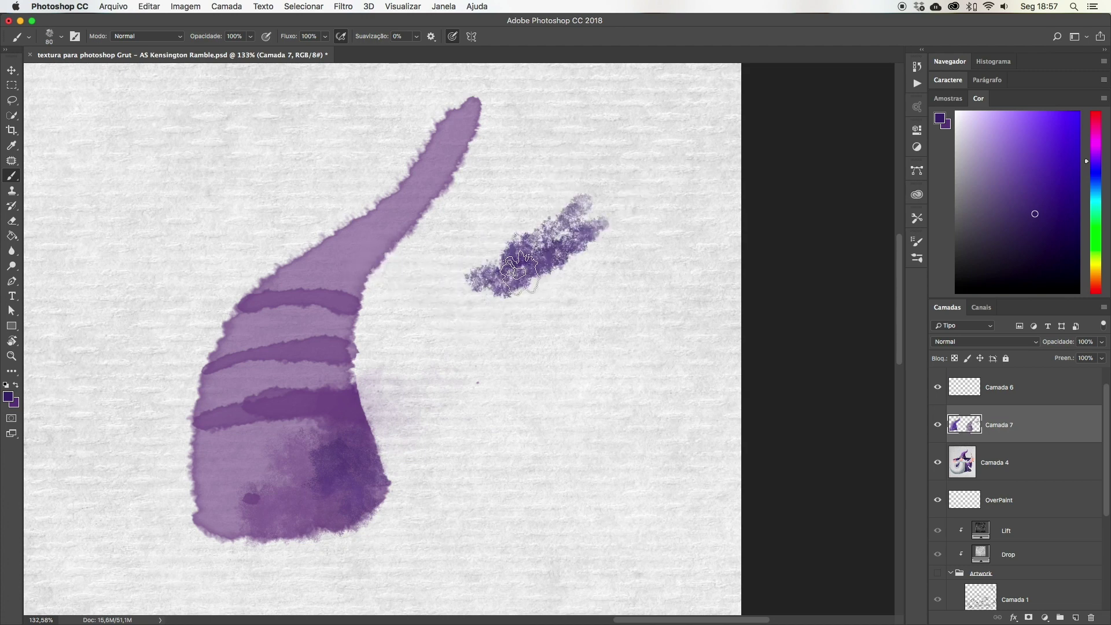
pyautogui.moveTo(481, 289); pyautogui.dragTo(640, 208)
pyautogui.moveTo(517, 285)
pyautogui.mouseDown()
pyautogui.moveTo(476, 286)
pyautogui.moveTo(497, 298)
pyautogui.moveTo(551, 298)
pyautogui.moveTo(666, 249)
pyautogui.mouseUp()
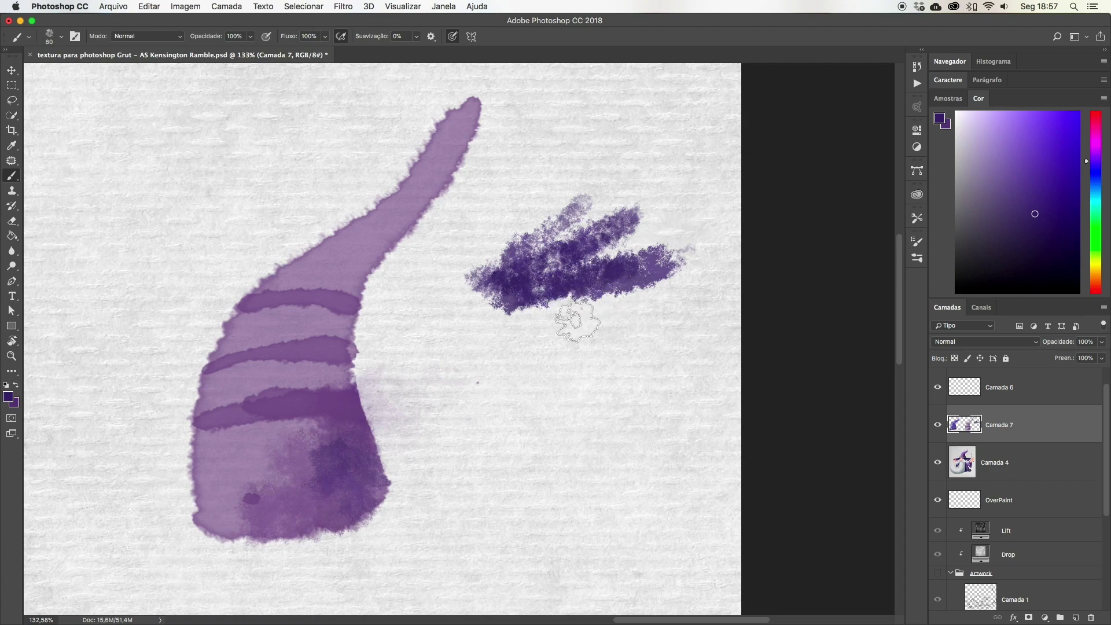
pyautogui.scroll(-3, 427, 264)
pyautogui.scroll(-3, 429, 349)
pyautogui.moveTo(428, 350)
pyautogui.mouseDown()
pyautogui.moveTo(528, 276)
pyautogui.moveTo(612, 305)
pyautogui.moveTo(680, 270)
pyautogui.mouseUp()
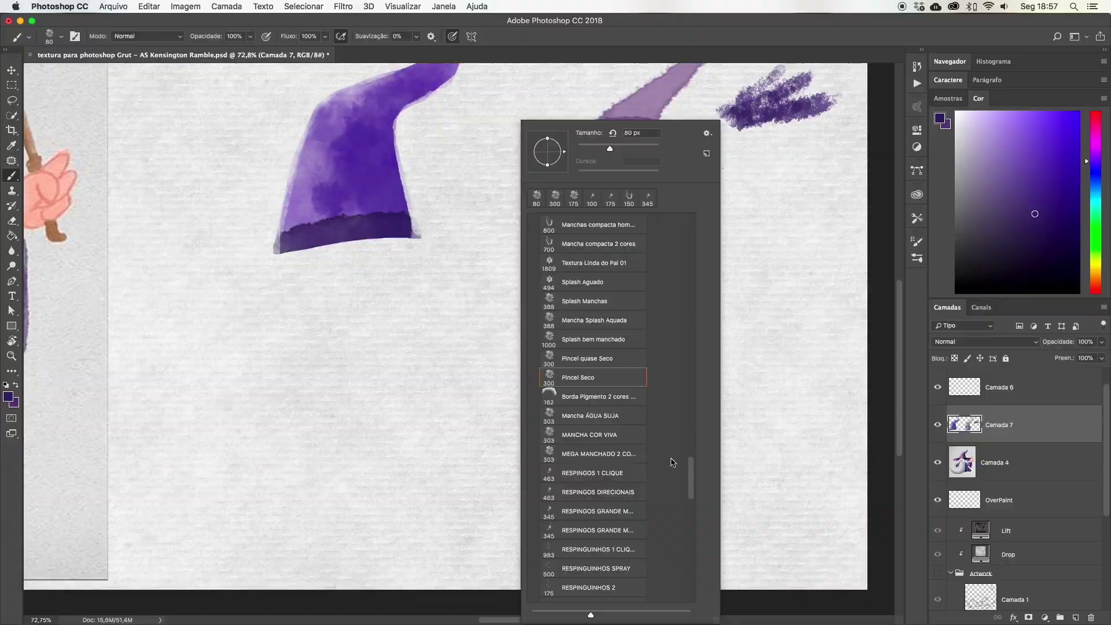
# Switch to the Mancha compacta 2 cores brush at 250 px and paint trial purple strokes
pyautogui.scroll(4, 856, 480)
pyautogui.scroll(1, 856, 463)
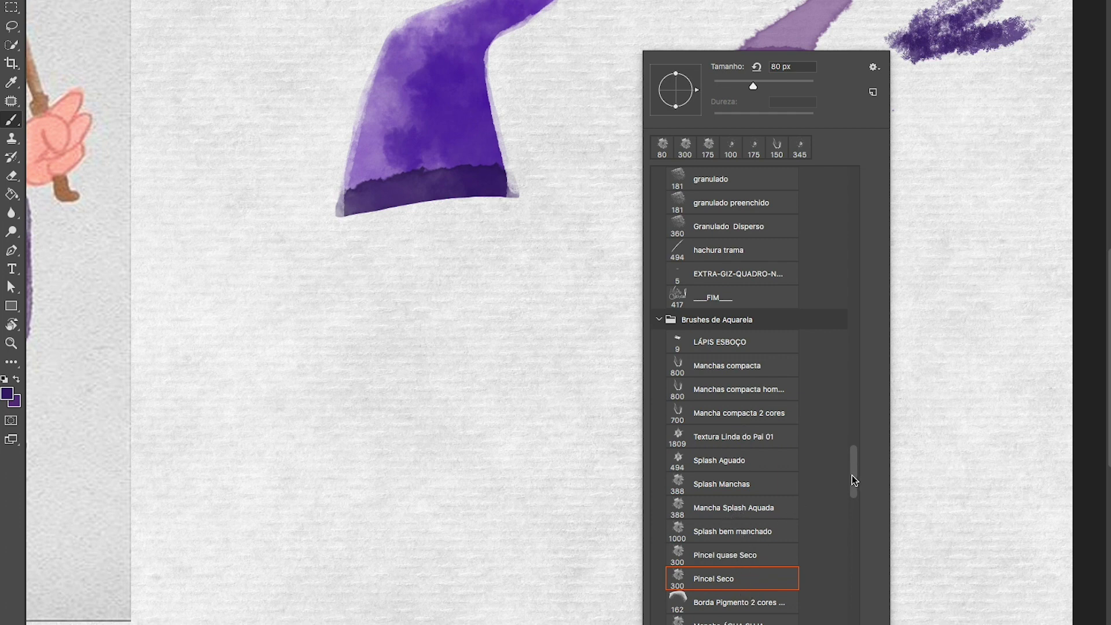
pyautogui.click(758, 416)
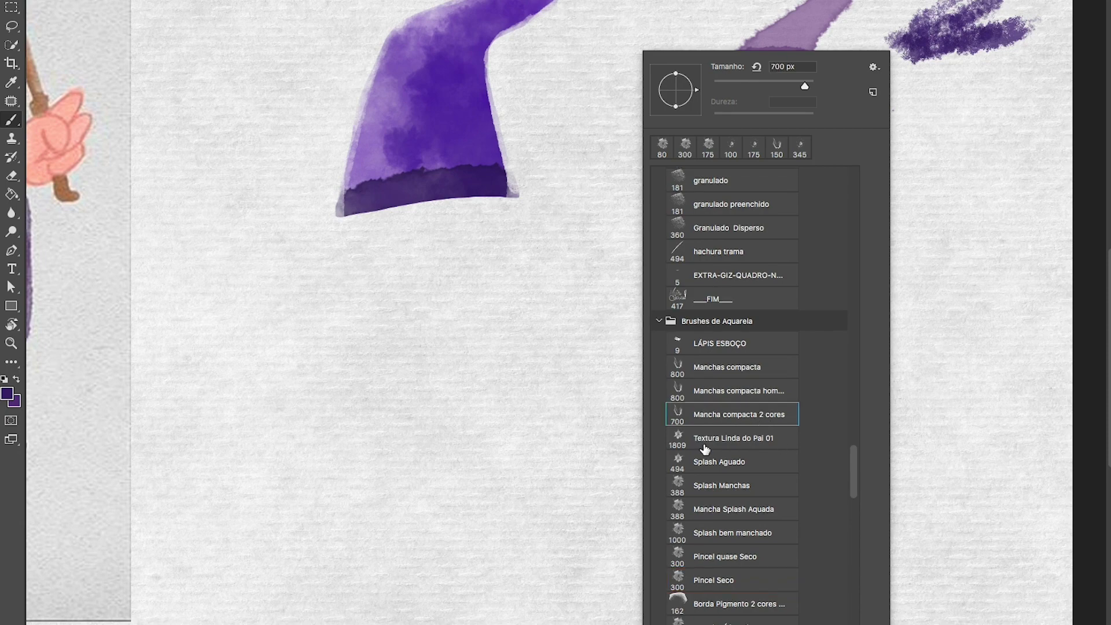
pyautogui.click(570, 371)
pyautogui.moveTo(382, 481); pyautogui.dragTo(683, 371)
pyautogui.hotkey('ctrl', 'z')
pyautogui.press('[')
pyautogui.press('[')
pyautogui.press('[')
pyautogui.moveTo(715, 299); pyautogui.dragTo(463, 431)
# Try another compact stain brush, then undo every remaining trial blob and stroke
pyautogui.rightClick(605, 406)
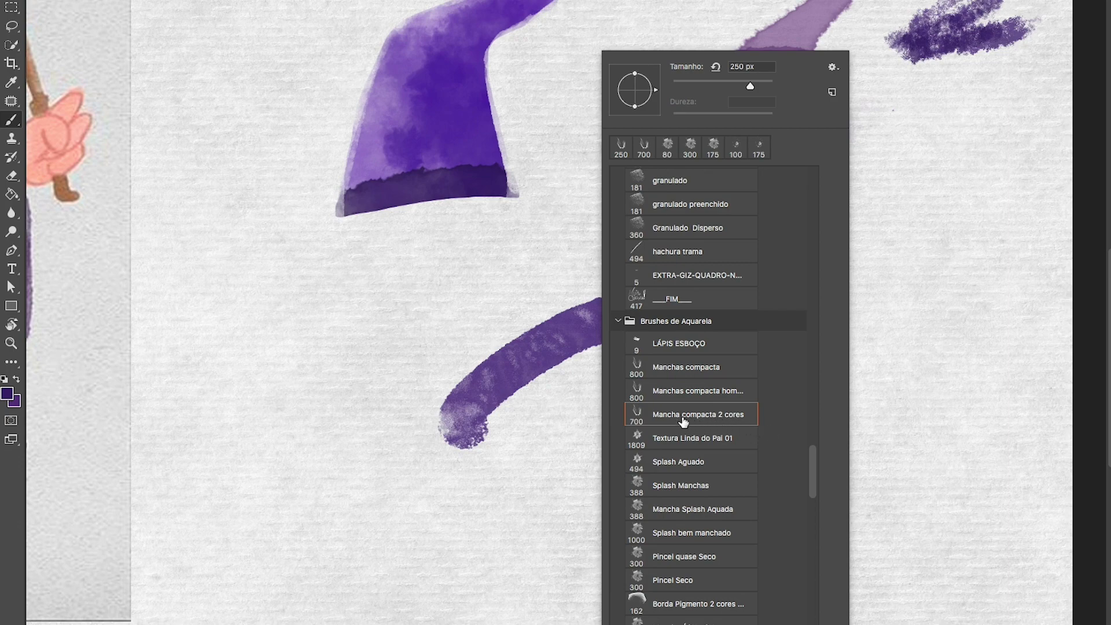
pyautogui.click(708, 391)
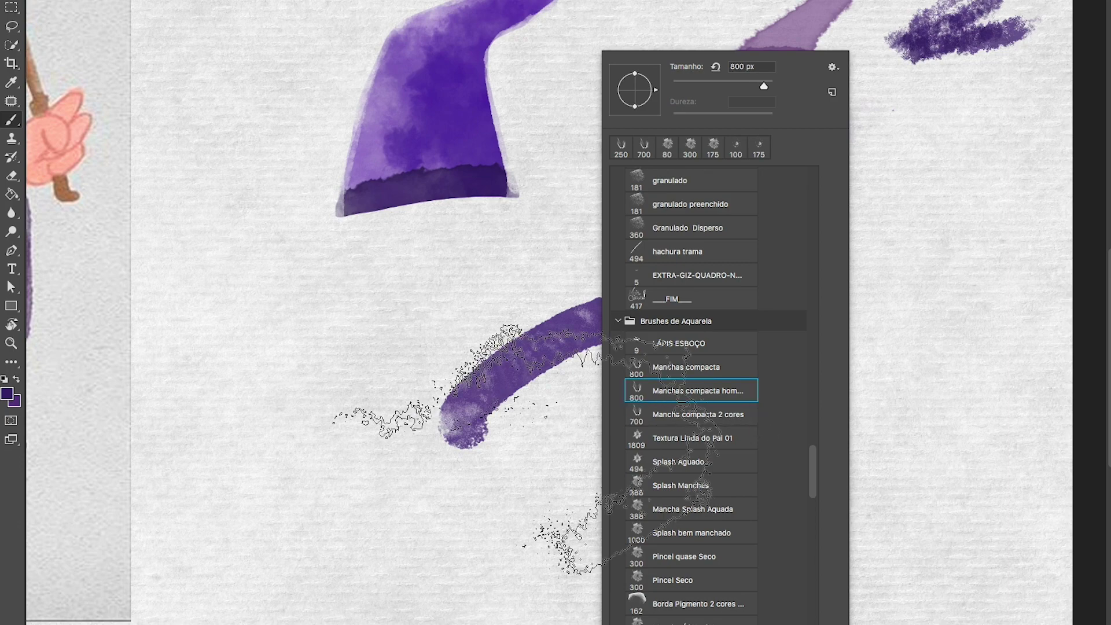
pyautogui.moveTo(544, 498); pyautogui.dragTo(717, 429)
pyautogui.hotkey('ctrl', 'z')
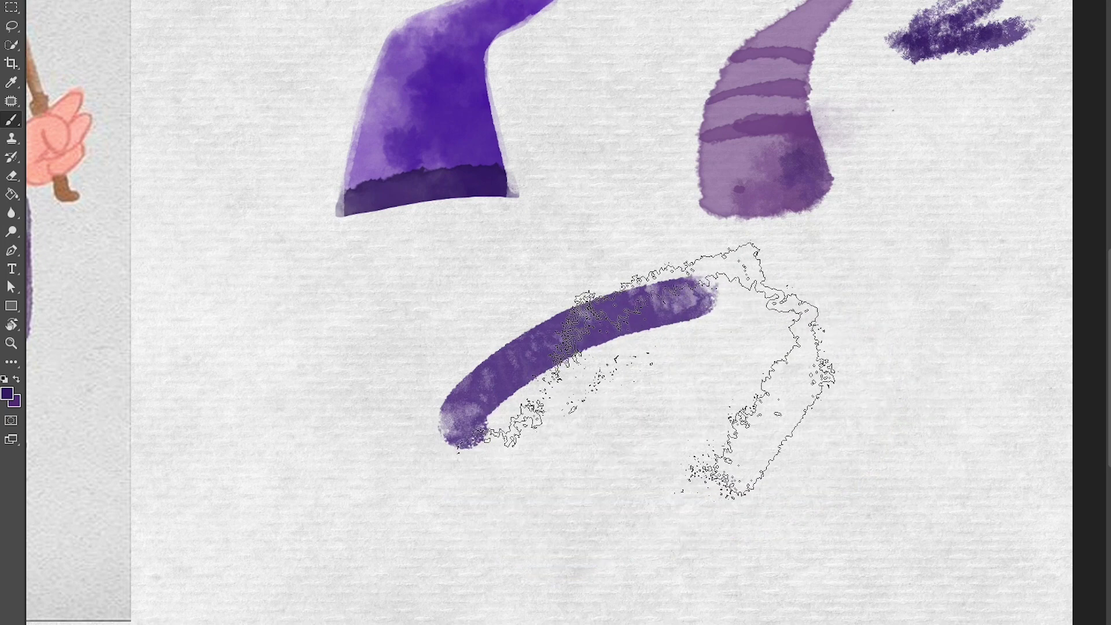
pyautogui.rightClick(699, 414)
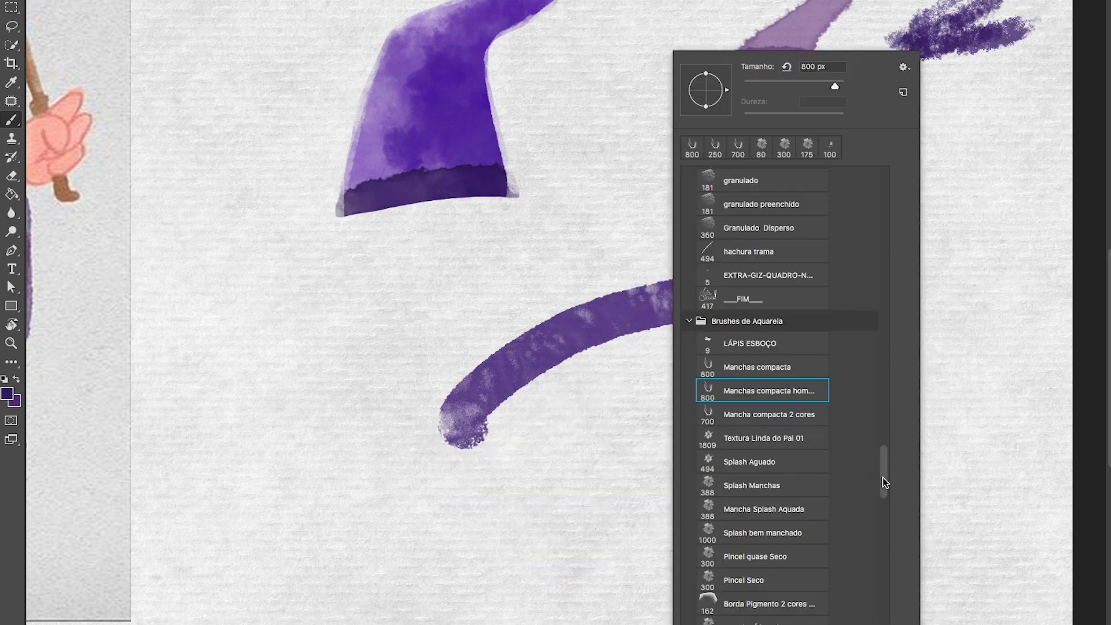
pyautogui.click(588, 468)
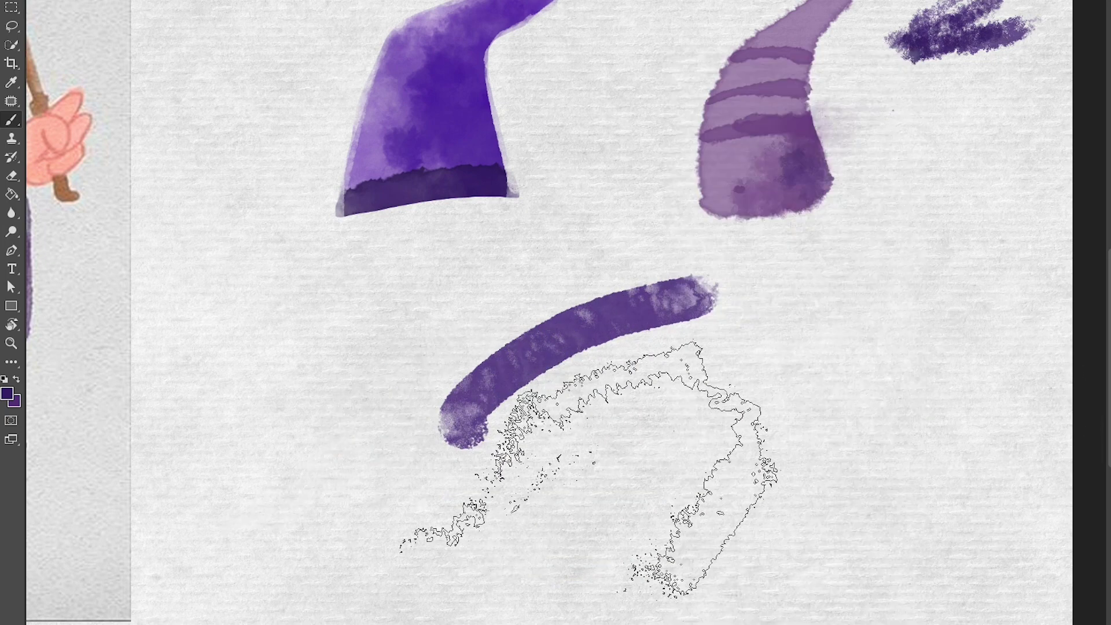
pyautogui.moveTo(588, 469); pyautogui.dragTo(753, 469)
pyautogui.hotkey('ctrl', 'z')
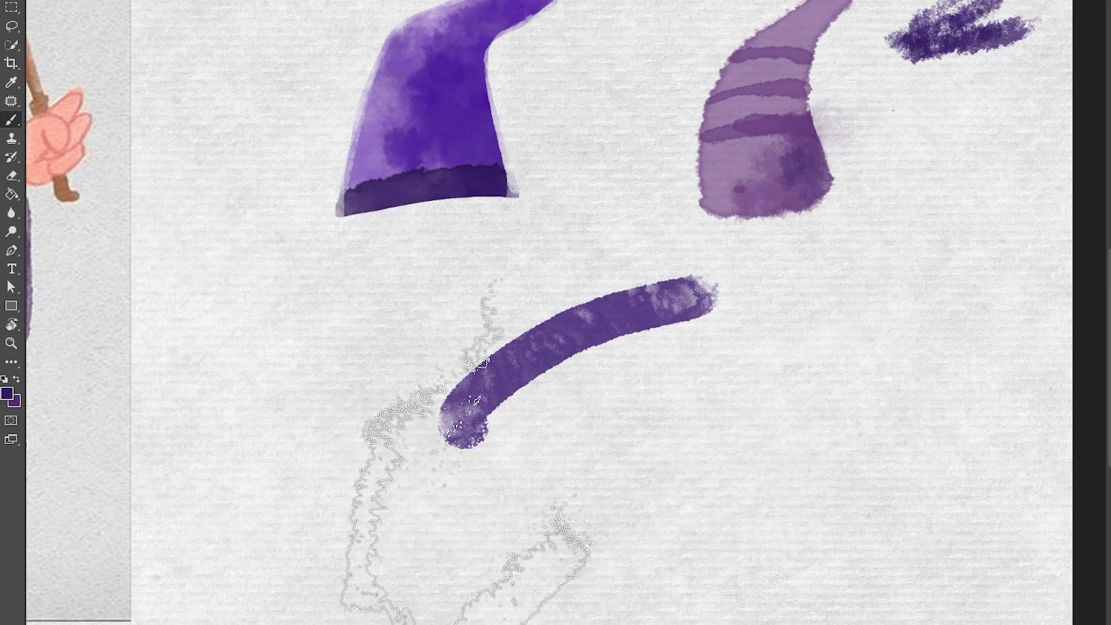
pyautogui.press('[')
pyautogui.press('[')
pyautogui.press('[')
pyautogui.press('[')
pyautogui.press('[')
pyautogui.press('[')
pyautogui.press('[')
pyautogui.hotkey('ctrl', 'z')
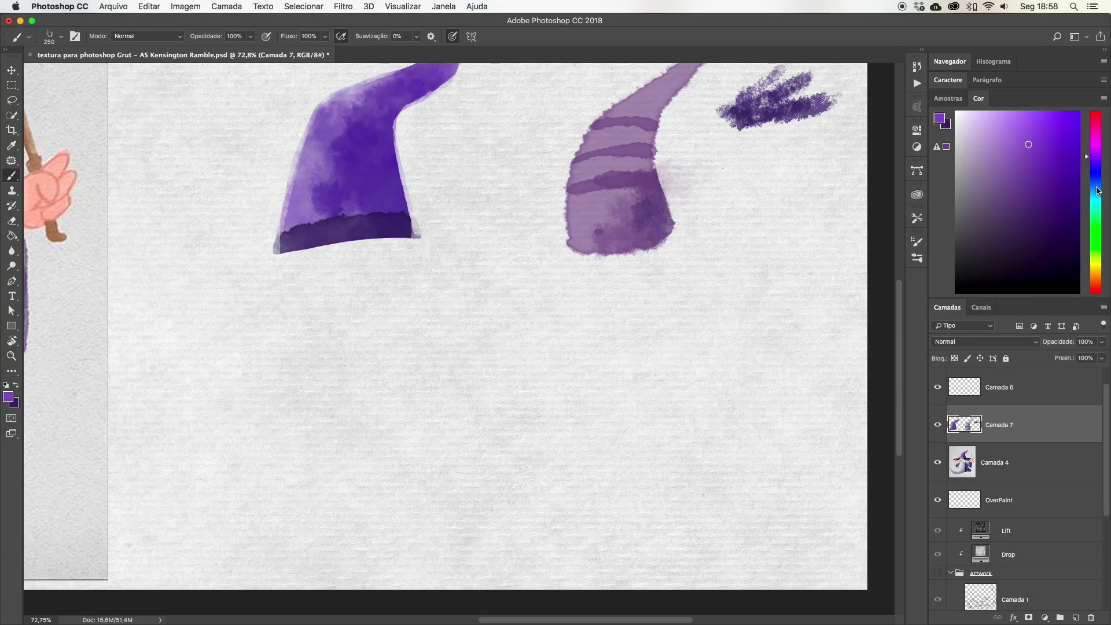
# Pick a greyish-blue paint colour in the Color panel, keeping dark purple as the swap colour
pyautogui.click(1097, 203)
pyautogui.moveTo(1100, 219); pyautogui.dragTo(1097, 183)
pyautogui.click(990, 176)
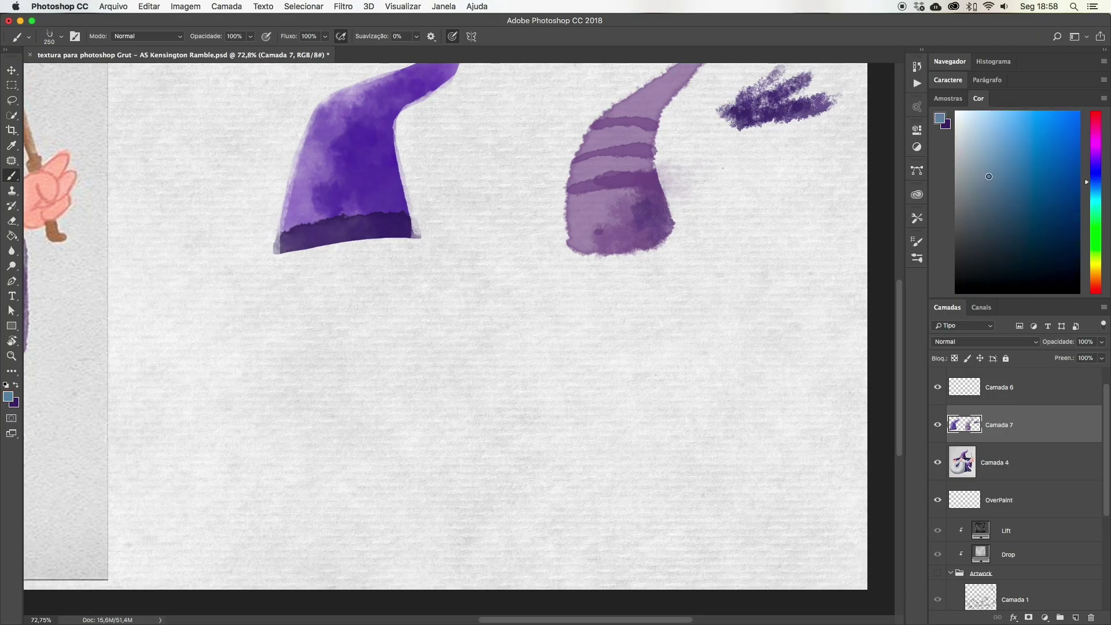
pyautogui.press('x')
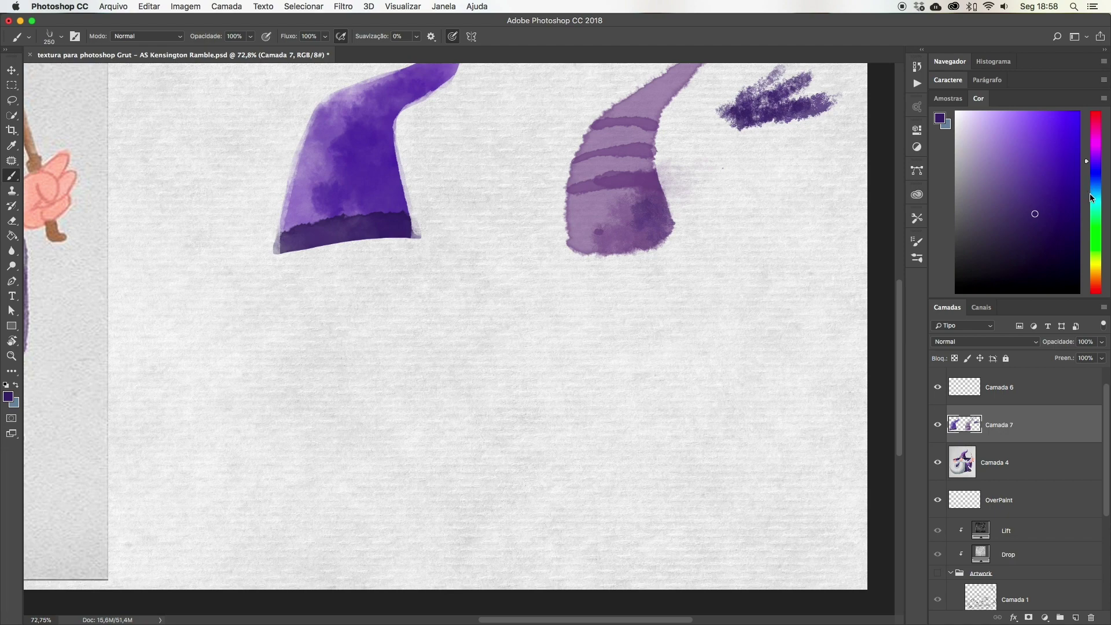
pyautogui.click(1096, 202)
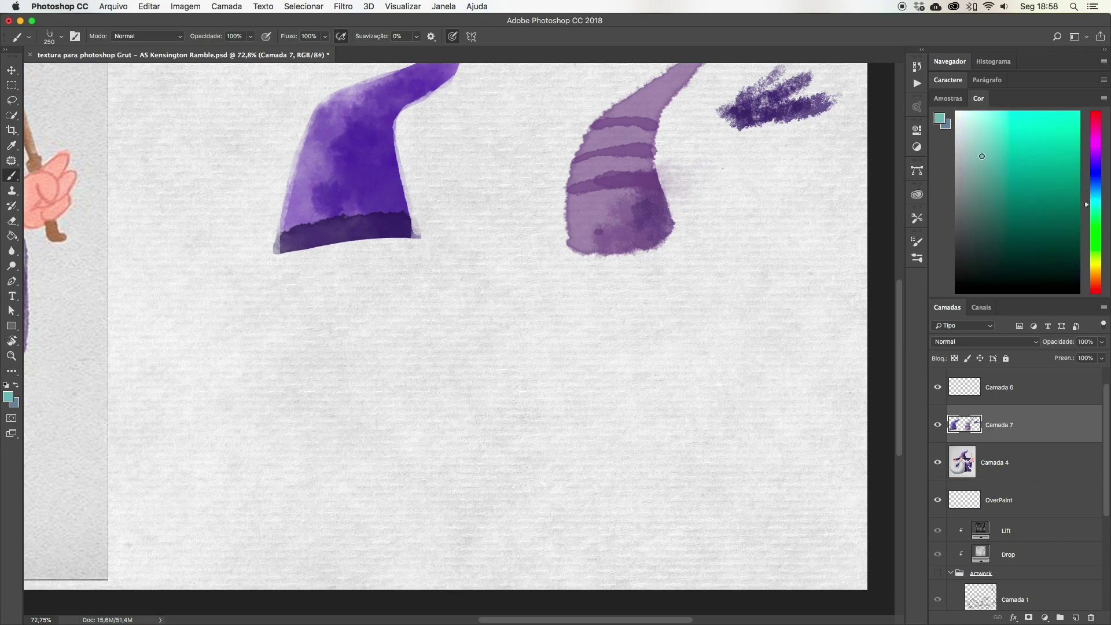
pyautogui.press('x')
pyautogui.press('x')
# Test teal and blue-grey strokes on the lower paper, deepening the blue toward violet, and undo them
pyautogui.moveTo(232, 298); pyautogui.dragTo(446, 483)
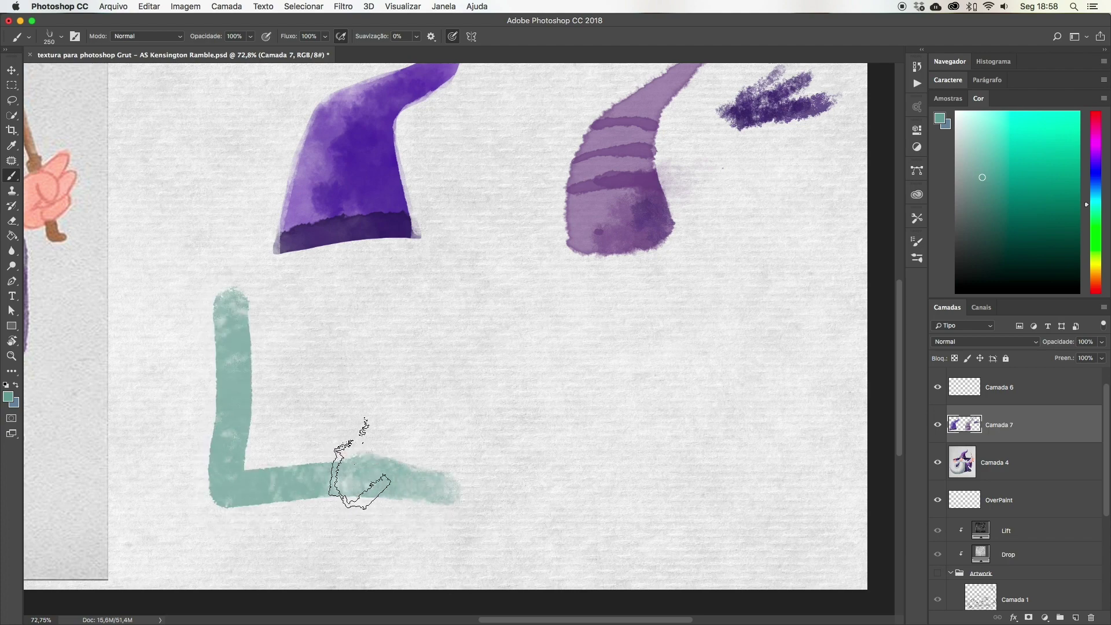
pyautogui.moveTo(353, 466); pyautogui.dragTo(603, 439)
pyautogui.hotkey('ctrl', 'z')
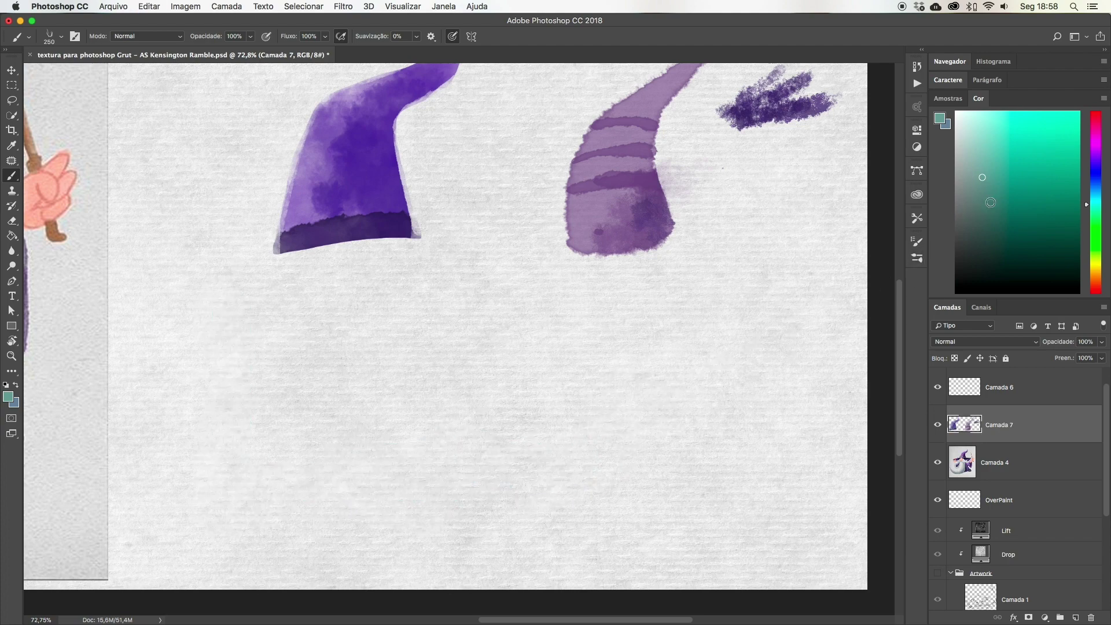
pyautogui.press('x')
pyautogui.moveTo(1092, 182); pyautogui.dragTo(1086, 176)
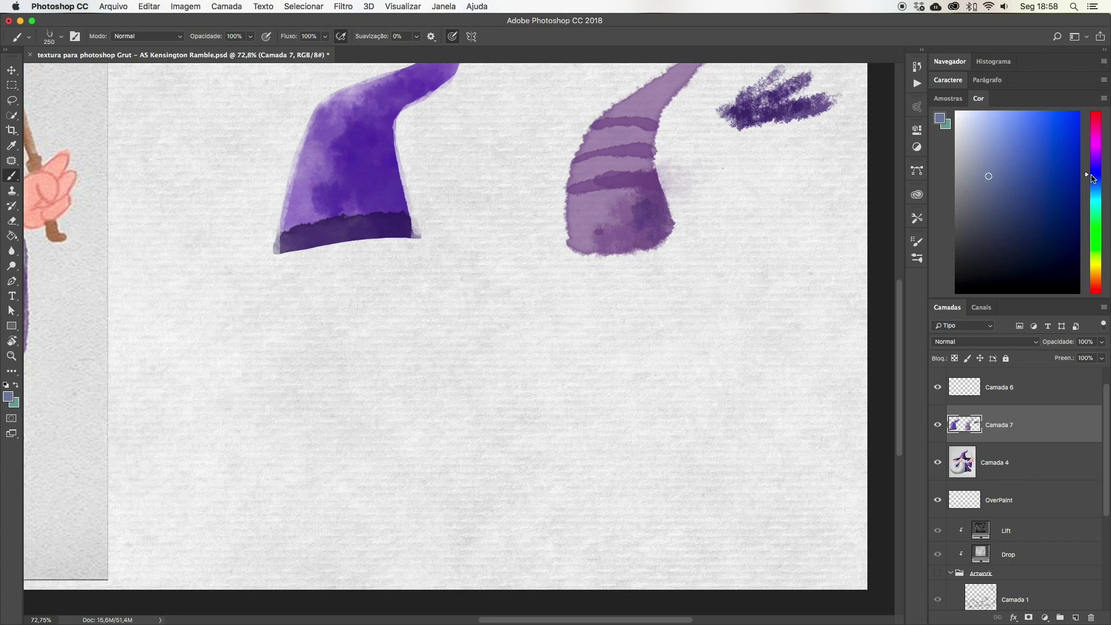
pyautogui.moveTo(523, 324); pyautogui.dragTo(550, 449)
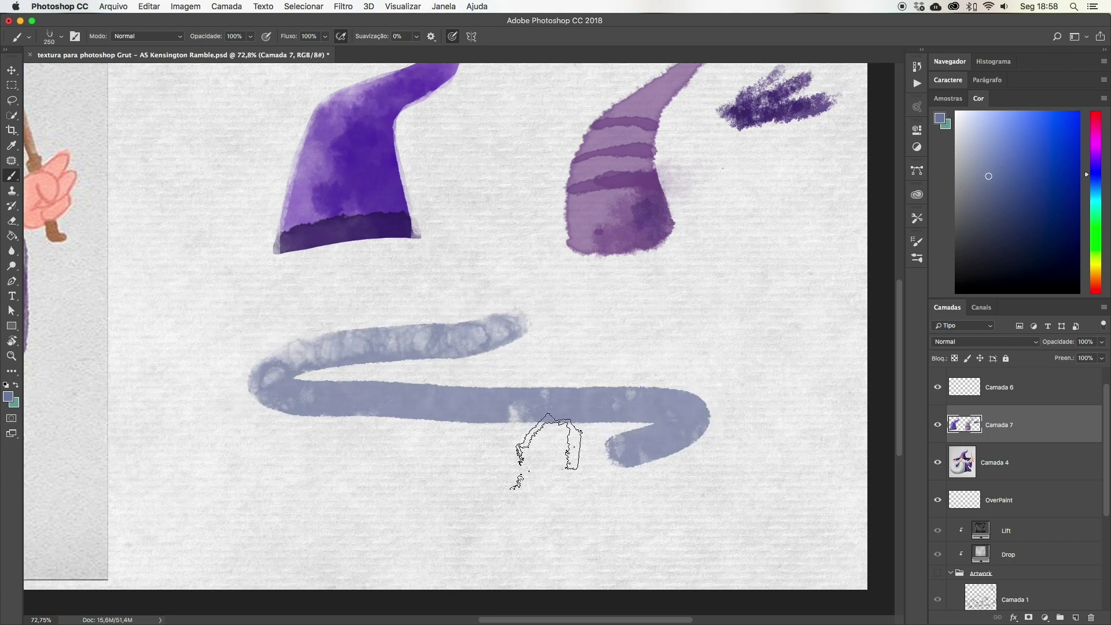
pyautogui.press('super+z')
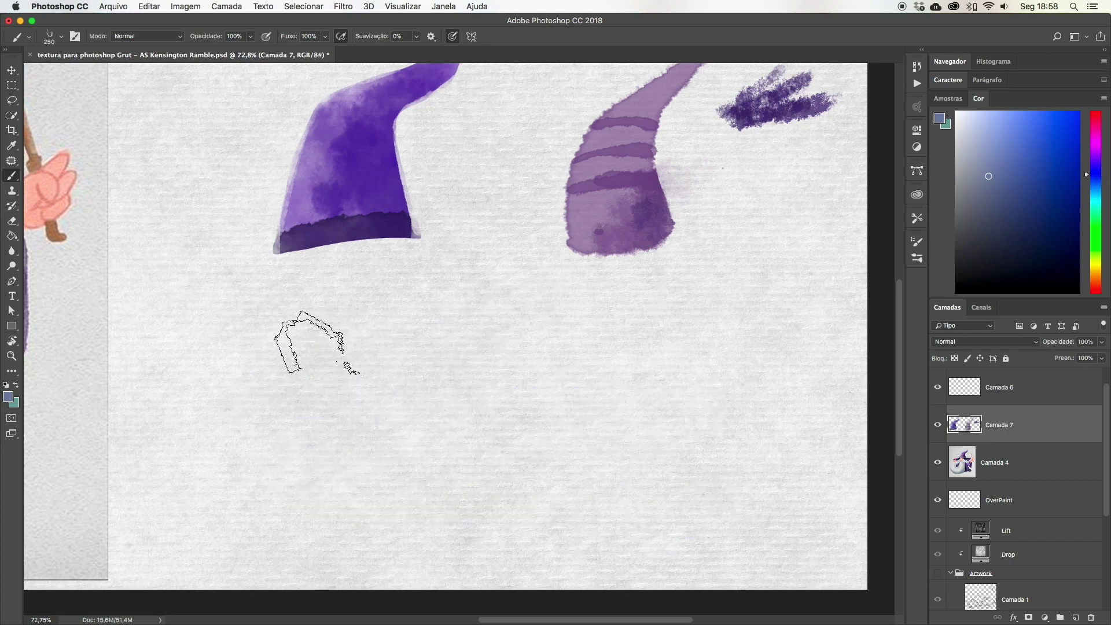
pyautogui.moveTo(317, 343); pyautogui.dragTo(730, 407)
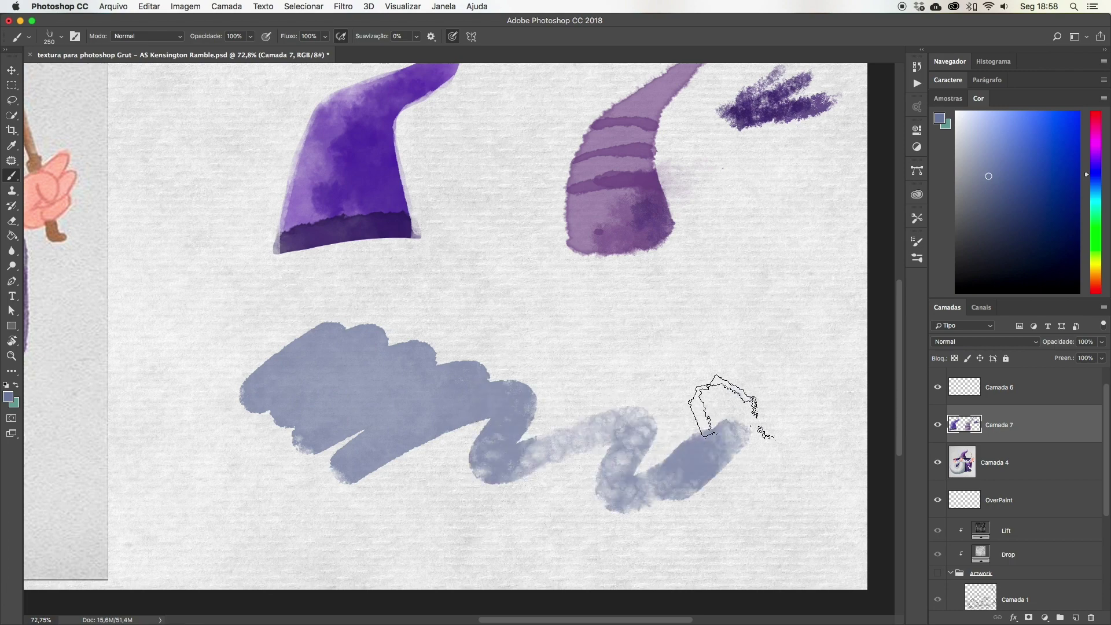
pyautogui.press('super+z')
pyautogui.rightClick(499, 394)
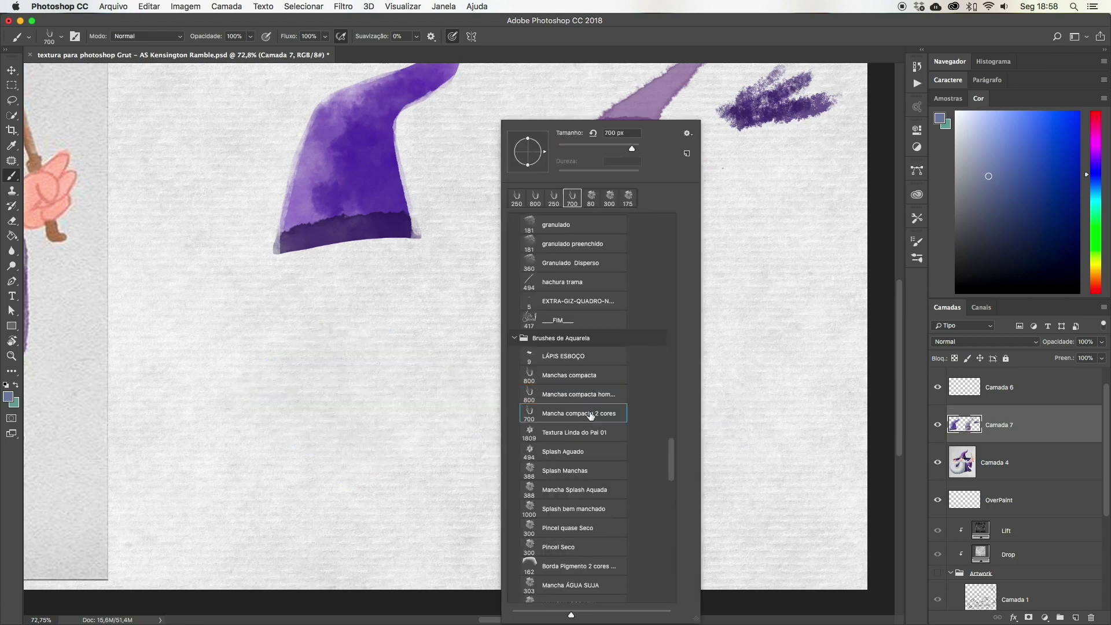
# Paint a broad blue-grey wash bar at 200 px below the hats, extending and thickening it into a block
pyautogui.moveTo(385, 323)
pyautogui.mouseDown()
pyautogui.moveTo(174, 382)
pyautogui.moveTo(657, 446)
pyautogui.mouseUp()
pyautogui.press('super+z')
pyautogui.press('[')
pyautogui.press('[')
pyautogui.press('[')
pyautogui.moveTo(733, 321)
pyautogui.mouseDown()
pyautogui.moveTo(288, 304)
pyautogui.moveTo(670, 322)
pyautogui.moveTo(216, 318)
pyautogui.moveTo(769, 317)
pyautogui.moveTo(290, 310)
pyautogui.mouseUp()
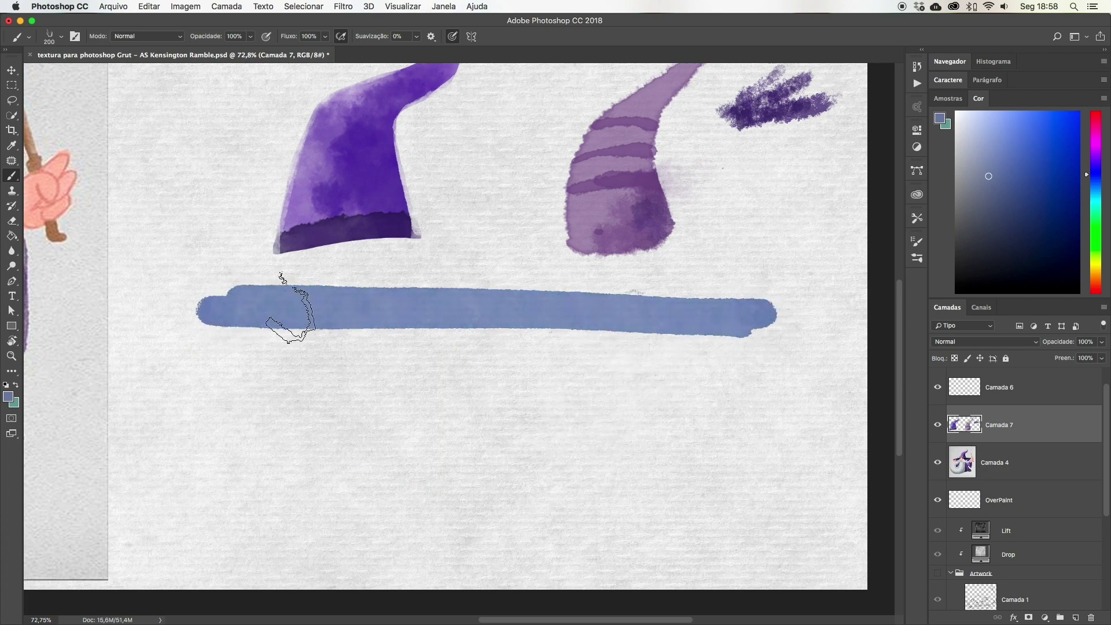
pyautogui.moveTo(219, 319)
pyautogui.mouseDown()
pyautogui.moveTo(240, 312)
pyautogui.moveTo(216, 405)
pyautogui.moveTo(220, 435)
pyautogui.moveTo(248, 347)
pyautogui.moveTo(249, 373)
pyautogui.moveTo(318, 334)
pyautogui.moveTo(695, 340)
pyautogui.moveTo(729, 328)
pyautogui.moveTo(766, 354)
pyautogui.moveTo(533, 347)
pyautogui.moveTo(745, 384)
pyautogui.moveTo(347, 384)
pyautogui.moveTo(524, 393)
pyautogui.mouseUp()
pyautogui.moveTo(612, 387)
pyautogui.mouseDown()
pyautogui.moveTo(303, 422)
pyautogui.moveTo(372, 392)
pyautogui.moveTo(286, 426)
pyautogui.moveTo(753, 418)
pyautogui.moveTo(752, 452)
pyautogui.moveTo(520, 427)
pyautogui.moveTo(616, 451)
pyautogui.moveTo(293, 454)
pyautogui.moveTo(260, 441)
pyautogui.moveTo(218, 454)
pyautogui.moveTo(268, 476)
pyautogui.moveTo(235, 471)
pyautogui.moveTo(297, 484)
pyautogui.moveTo(235, 496)
pyautogui.moveTo(615, 484)
pyautogui.moveTo(624, 480)
pyautogui.moveTo(509, 484)
pyautogui.moveTo(665, 459)
pyautogui.moveTo(695, 471)
pyautogui.moveTo(582, 496)
pyautogui.moveTo(757, 496)
pyautogui.moveTo(745, 484)
pyautogui.moveTo(442, 491)
pyautogui.moveTo(690, 507)
pyautogui.moveTo(248, 496)
pyautogui.moveTo(740, 496)
pyautogui.moveTo(274, 491)
pyautogui.mouseUp()
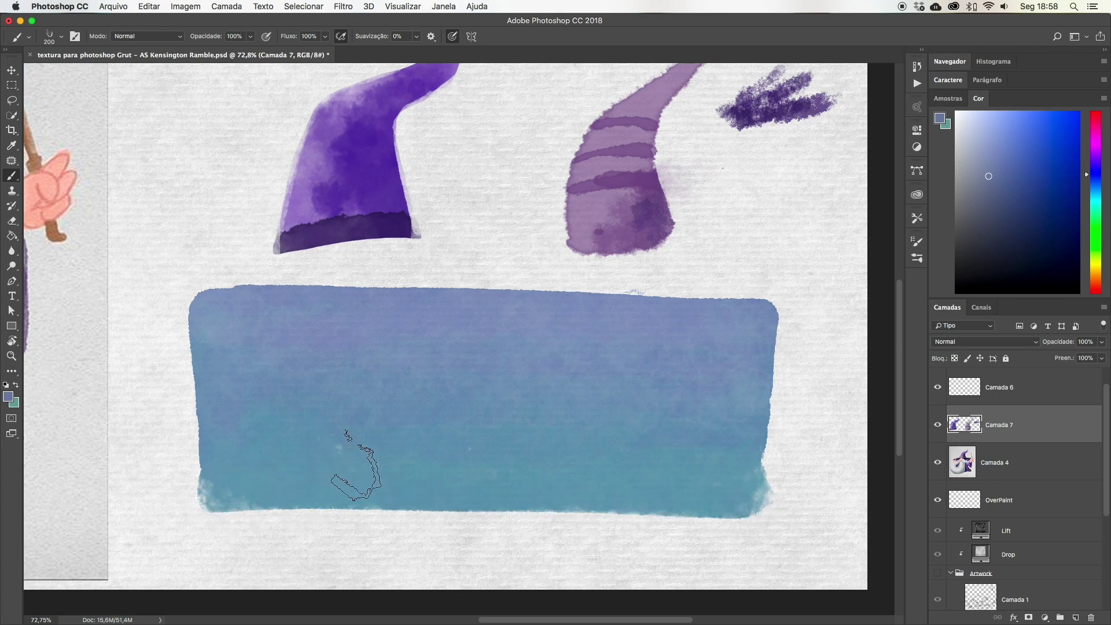
pyautogui.moveTo(699, 431)
pyautogui.mouseDown()
pyautogui.moveTo(576, 373)
pyautogui.moveTo(676, 434)
pyautogui.moveTo(509, 348)
pyautogui.mouseUp()
# Undo the dark trial stroke and set the brush to half size with lower flow and 79% opacity
pyautogui.press('super+z')
pyautogui.press(']')
pyautogui.press(']')
pyautogui.press(']')
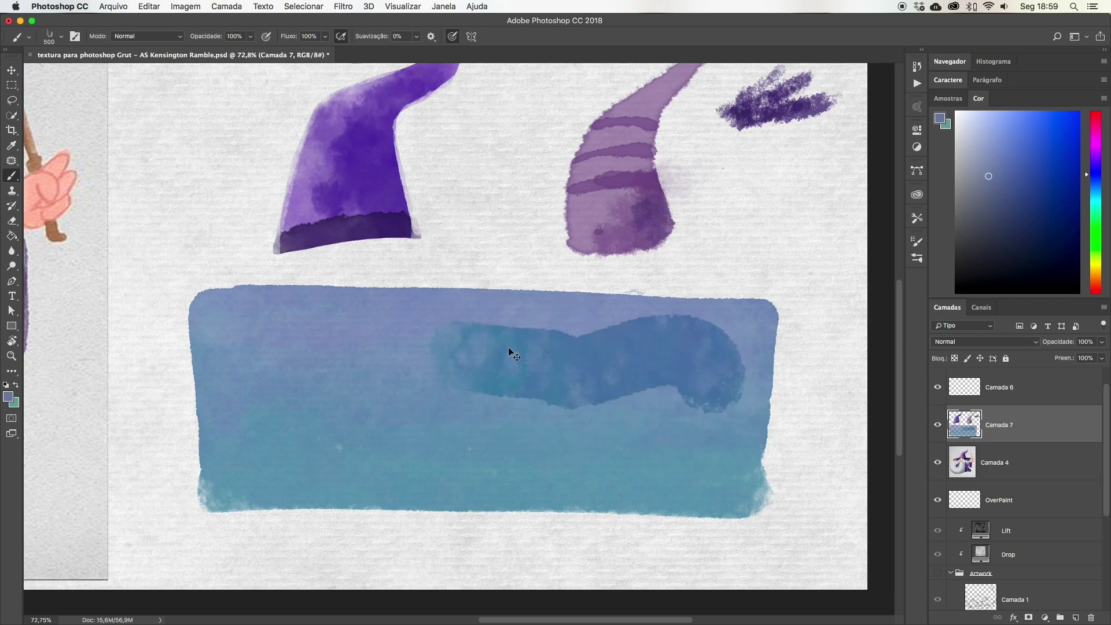
pyautogui.press('super+z')
pyautogui.press(']')
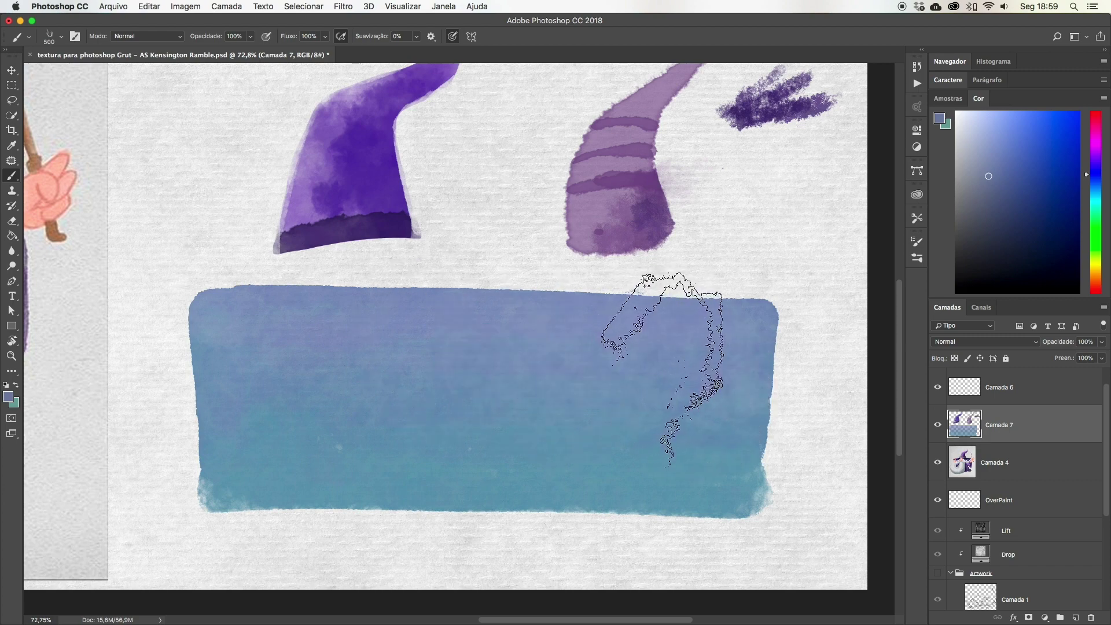
pyautogui.press('[')
pyautogui.press('[')
pyautogui.press('[')
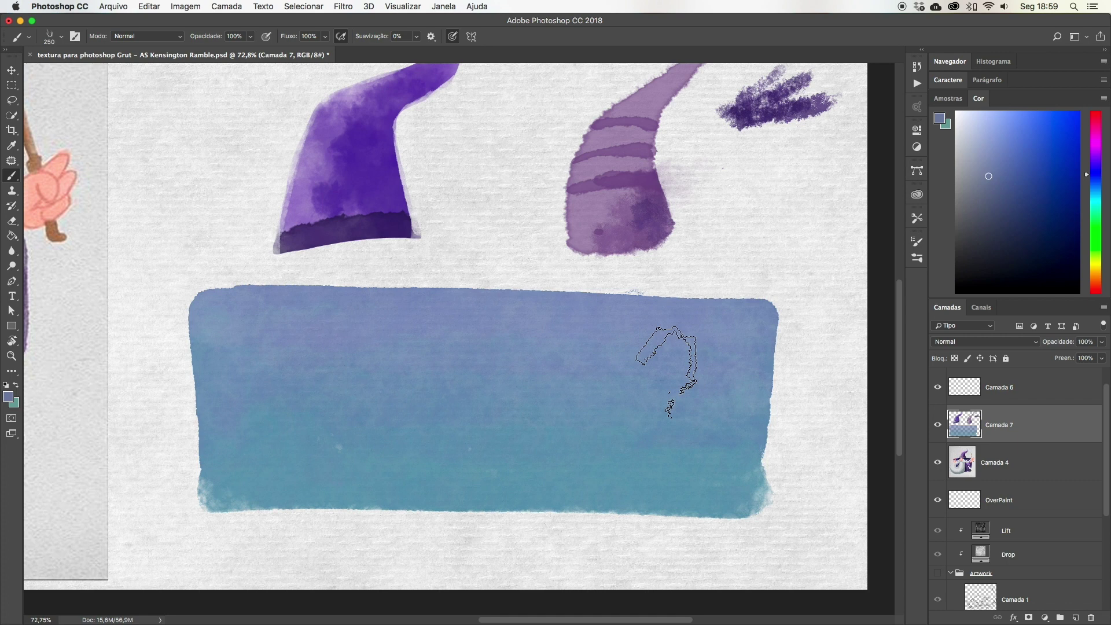
pyautogui.hotkey('shift', '3')
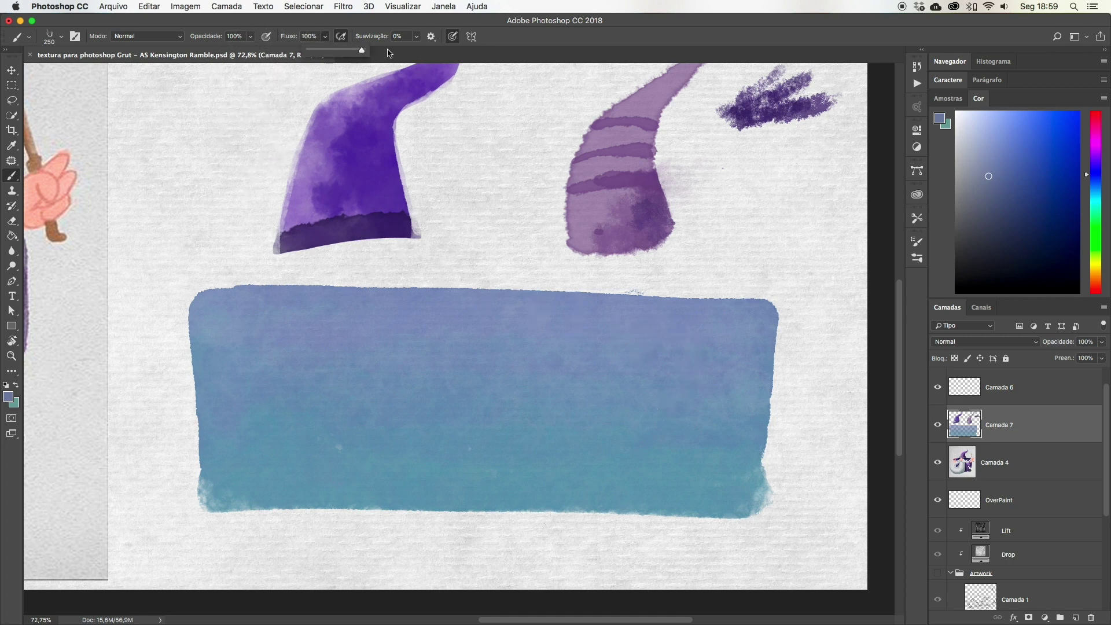
pyautogui.click(252, 36)
pyautogui.moveTo(658, 347)
pyautogui.mouseDown()
pyautogui.moveTo(347, 347)
pyautogui.moveTo(555, 365)
pyautogui.mouseUp()
pyautogui.hotkey('ctrl', 'z')
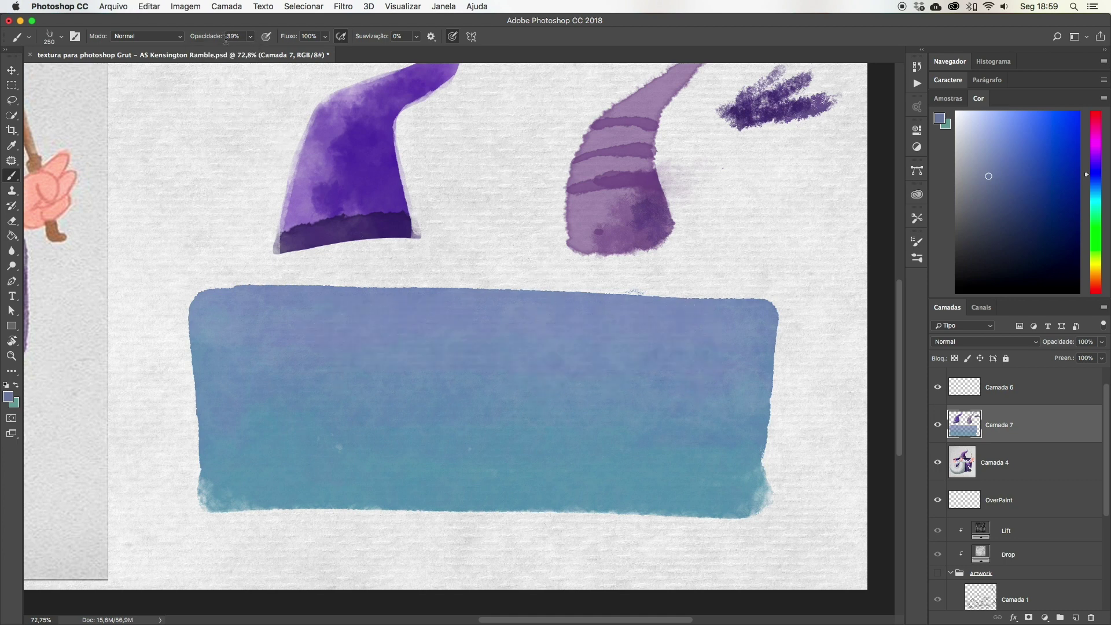
pyautogui.moveTo(270, 53); pyautogui.dragTo(273, 53)
# Paint a darker violet-blue wash band across the upper half of the blue block
pyautogui.moveTo(263, 330)
pyautogui.mouseDown()
pyautogui.moveTo(384, 324)
pyautogui.moveTo(735, 359)
pyautogui.mouseUp()
pyautogui.moveTo(282, 313)
pyautogui.mouseDown()
pyautogui.moveTo(237, 315)
pyautogui.moveTo(240, 304)
pyautogui.moveTo(588, 317)
pyautogui.moveTo(712, 310)
pyautogui.moveTo(717, 335)
pyautogui.mouseUp()
pyautogui.moveTo(252, 330)
pyautogui.mouseDown()
pyautogui.moveTo(284, 330)
pyautogui.moveTo(224, 324)
pyautogui.moveTo(459, 365)
pyautogui.moveTo(576, 364)
pyautogui.moveTo(372, 372)
pyautogui.moveTo(223, 422)
pyautogui.moveTo(231, 460)
pyautogui.moveTo(342, 394)
pyautogui.moveTo(421, 399)
pyautogui.mouseUp()
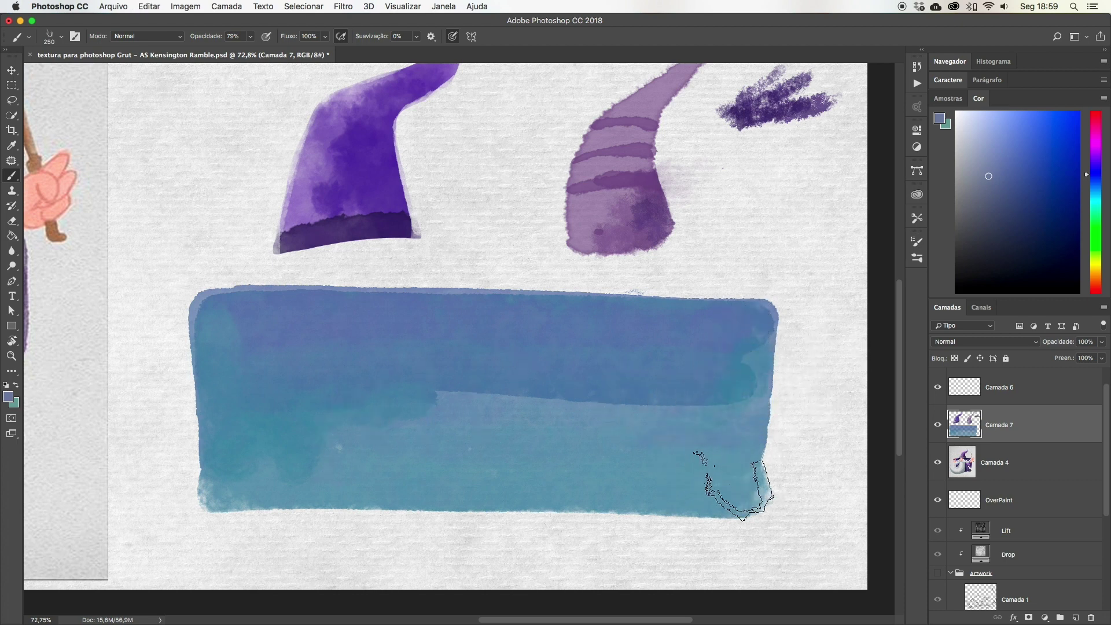
pyautogui.rightClick(730, 445)
pyautogui.doubleClick(775, 441)
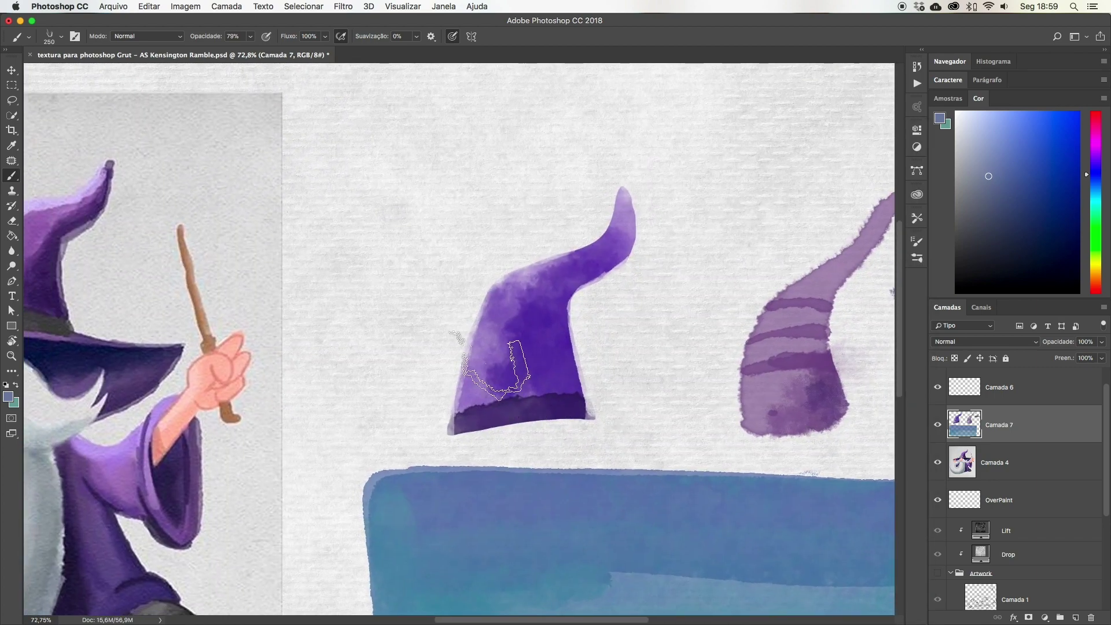
# Trial a blue-grey hat sketch at 175 px and a test stroke after shifting the hue, undoing both
pyautogui.press('[')
pyautogui.press('[')
pyautogui.moveTo(478, 114)
pyautogui.mouseDown()
pyautogui.moveTo(422, 159)
pyautogui.moveTo(362, 261)
pyautogui.moveTo(355, 305)
pyautogui.moveTo(399, 324)
pyautogui.moveTo(413, 282)
pyautogui.mouseUp()
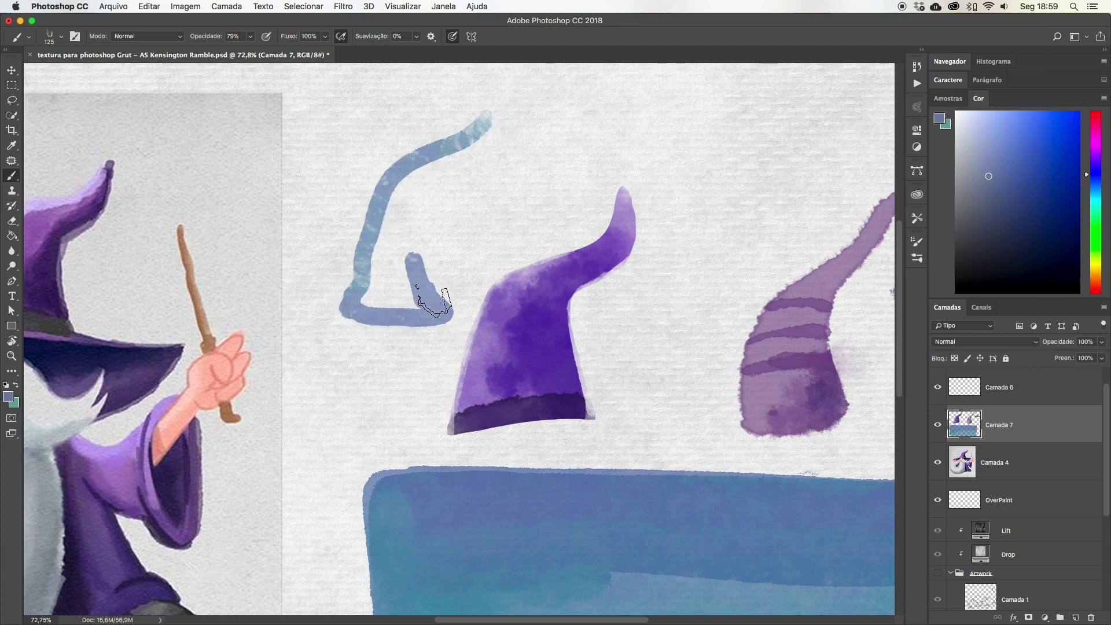
pyautogui.hotkey('ctrl', 'alt', 'z')
pyautogui.hotkey('ctrl', 'alt', 'z')
pyautogui.hotkey('ctrl', 'alt', 'z')
pyautogui.hotkey('ctrl', 'alt', 'z')
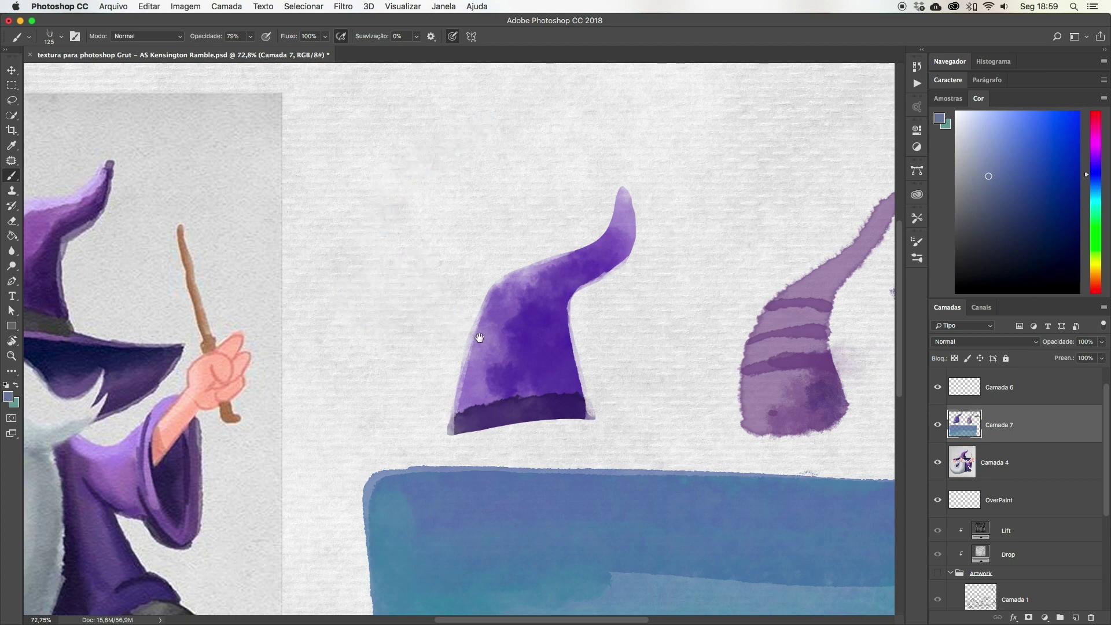
pyautogui.hscroll(-5, 666, 336)
pyautogui.moveTo(1095, 168)
pyautogui.mouseDown()
pyautogui.moveTo(1097, 194)
pyautogui.moveTo(1095, 164)
pyautogui.mouseUp()
pyautogui.moveTo(571, 226)
pyautogui.mouseDown()
pyautogui.moveTo(591, 278)
pyautogui.moveTo(579, 307)
pyautogui.mouseUp()
pyautogui.press('super+z')
# Pick mauve and dark violet paint colours, testing and undoing a stroke with each
pyautogui.press('x')
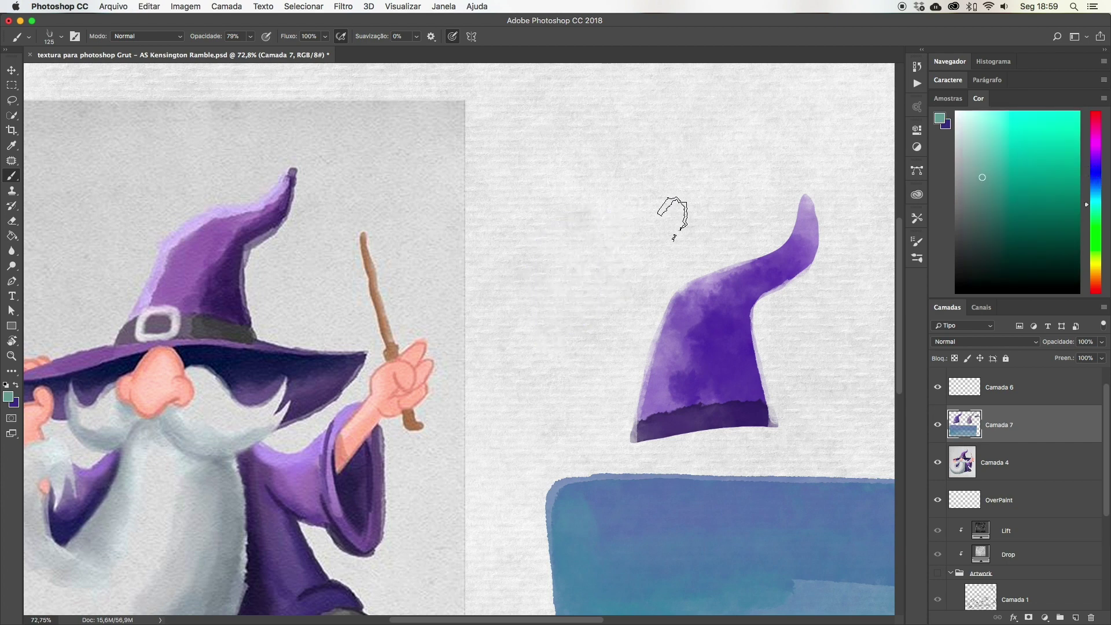
pyautogui.moveTo(1096, 151); pyautogui.dragTo(1095, 132)
pyautogui.click(1004, 133)
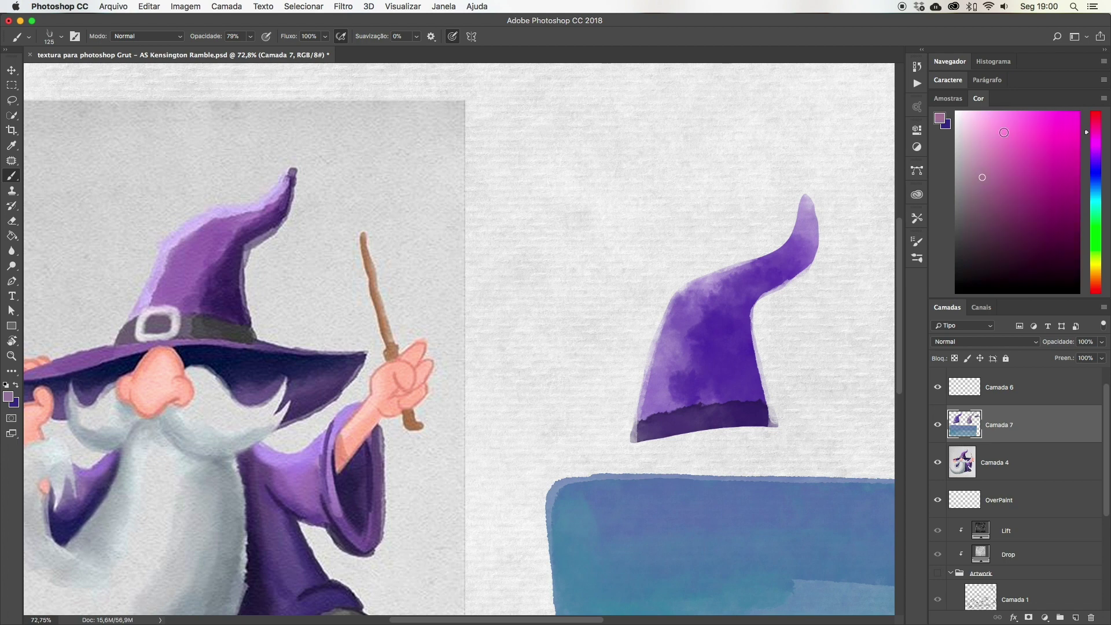
pyautogui.moveTo(618, 151)
pyautogui.mouseDown()
pyautogui.moveTo(557, 257)
pyautogui.moveTo(551, 248)
pyautogui.mouseUp()
pyautogui.press('super+z')
pyautogui.press('x')
pyautogui.moveTo(579, 193)
pyautogui.mouseDown()
pyautogui.moveTo(558, 322)
pyautogui.moveTo(651, 210)
pyautogui.mouseUp()
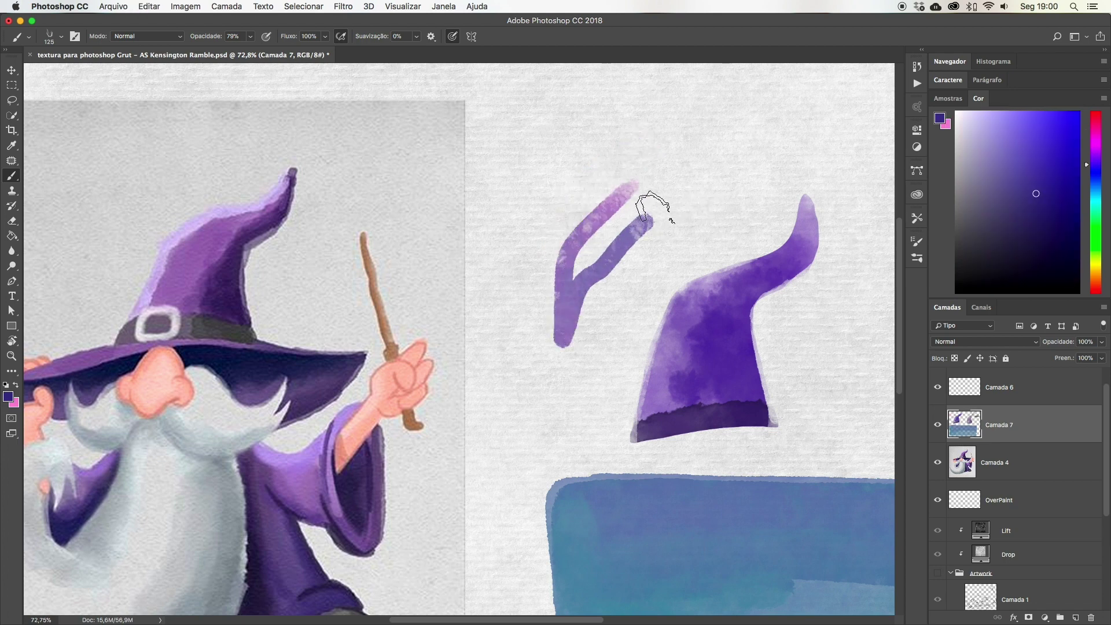
pyautogui.press('super+z')
pyautogui.press('x')
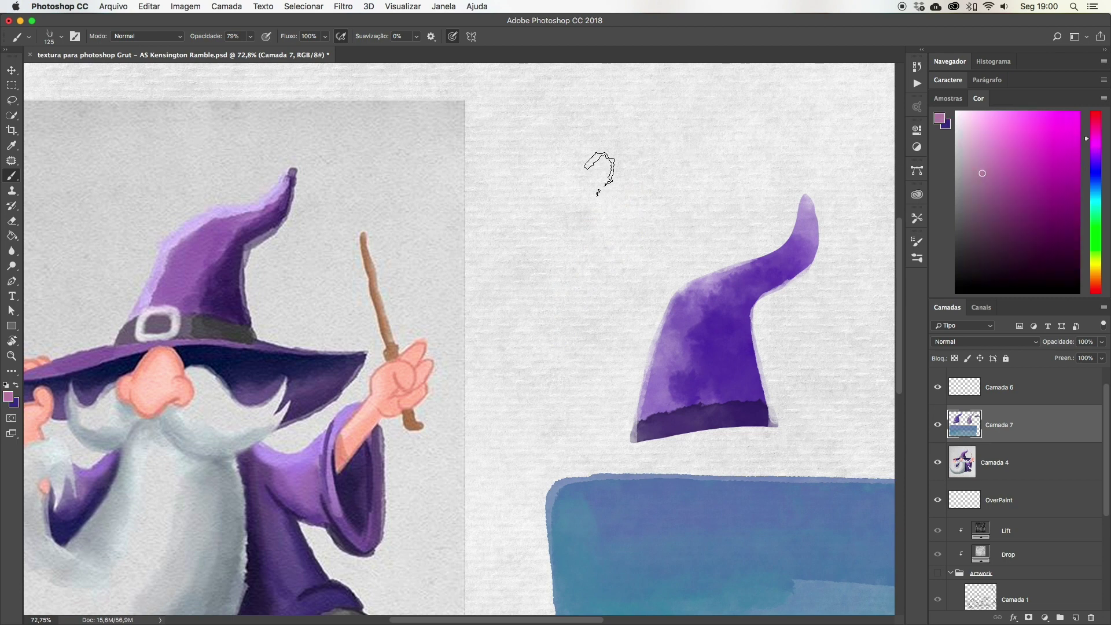
pyautogui.press('x')
pyautogui.moveTo(533, 243); pyautogui.dragTo(519, 400)
pyautogui.press('super+z')
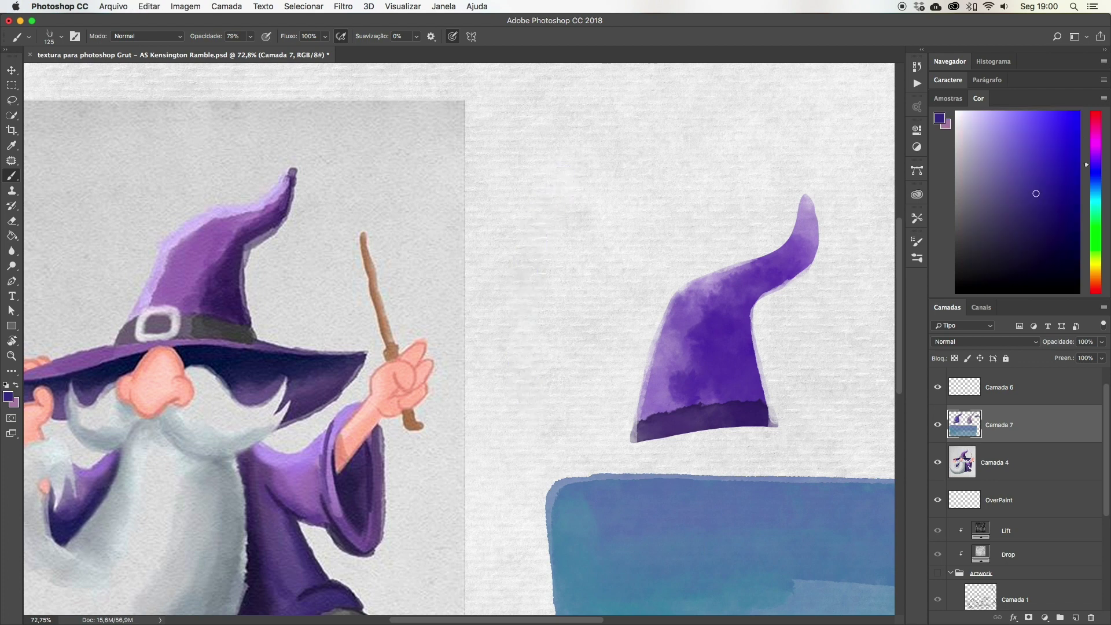
# Paint a violet hat with a curling tip left of the purple hat, from base line to tip
pyautogui.moveTo(528, 359); pyautogui.dragTo(594, 352)
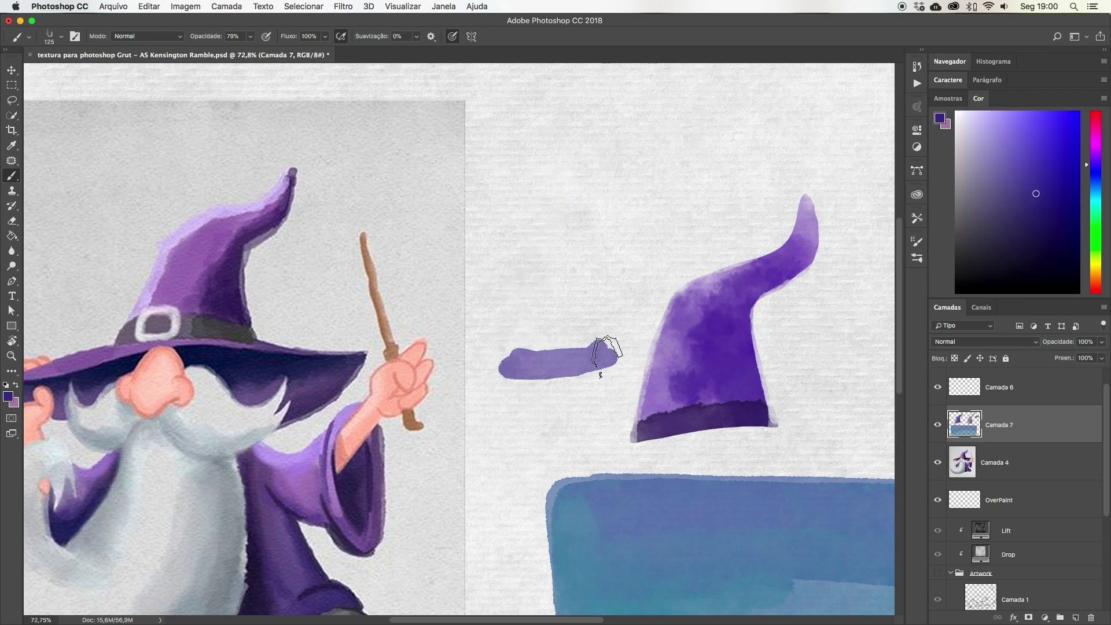
pyautogui.moveTo(501, 366)
pyautogui.mouseDown()
pyautogui.moveTo(515, 294)
pyautogui.moveTo(585, 371)
pyautogui.moveTo(585, 248)
pyautogui.moveTo(570, 322)
pyautogui.moveTo(521, 310)
pyautogui.moveTo(578, 219)
pyautogui.mouseUp()
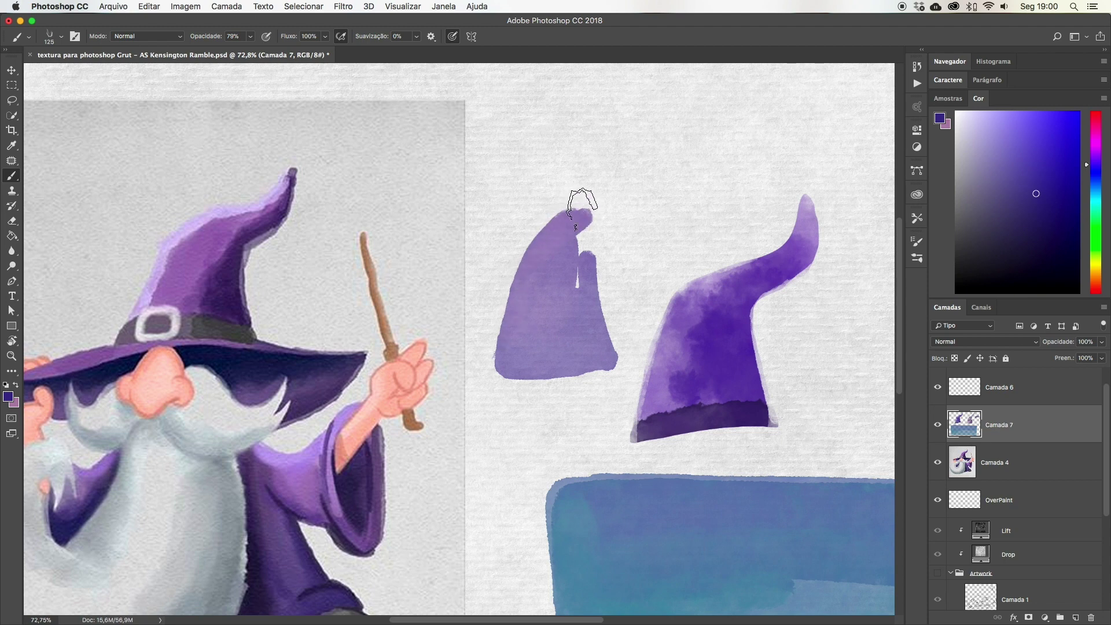
pyautogui.moveTo(586, 271)
pyautogui.mouseDown()
pyautogui.moveTo(640, 212)
pyautogui.moveTo(585, 230)
pyautogui.mouseUp()
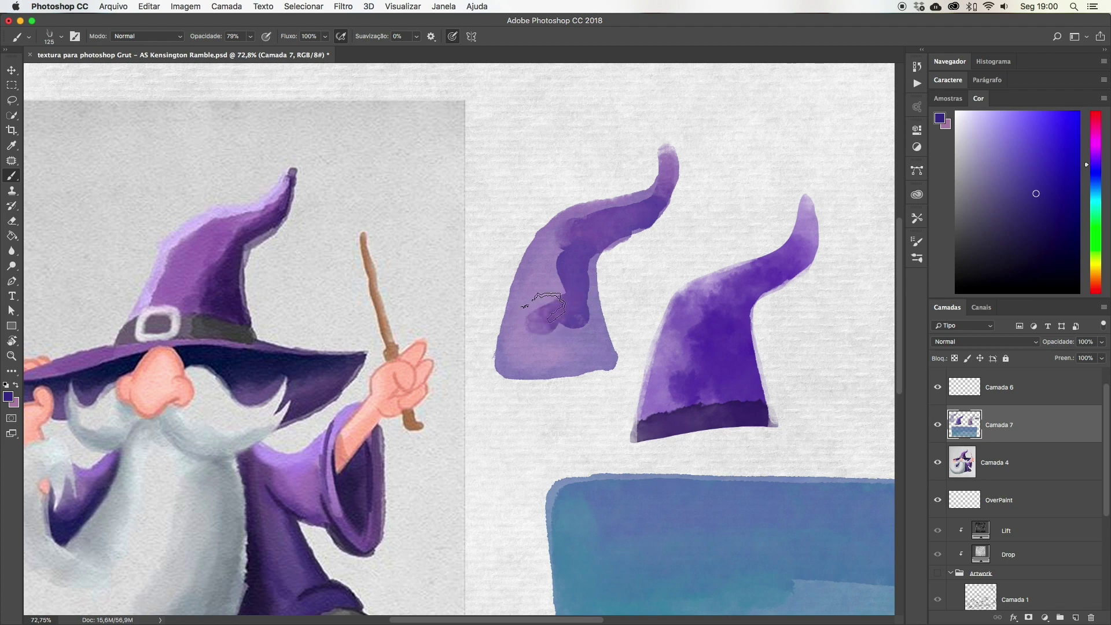
pyautogui.moveTo(590, 335)
pyautogui.mouseDown()
pyautogui.moveTo(544, 325)
pyautogui.moveTo(599, 354)
pyautogui.moveTo(546, 260)
pyautogui.moveTo(533, 359)
pyautogui.mouseUp()
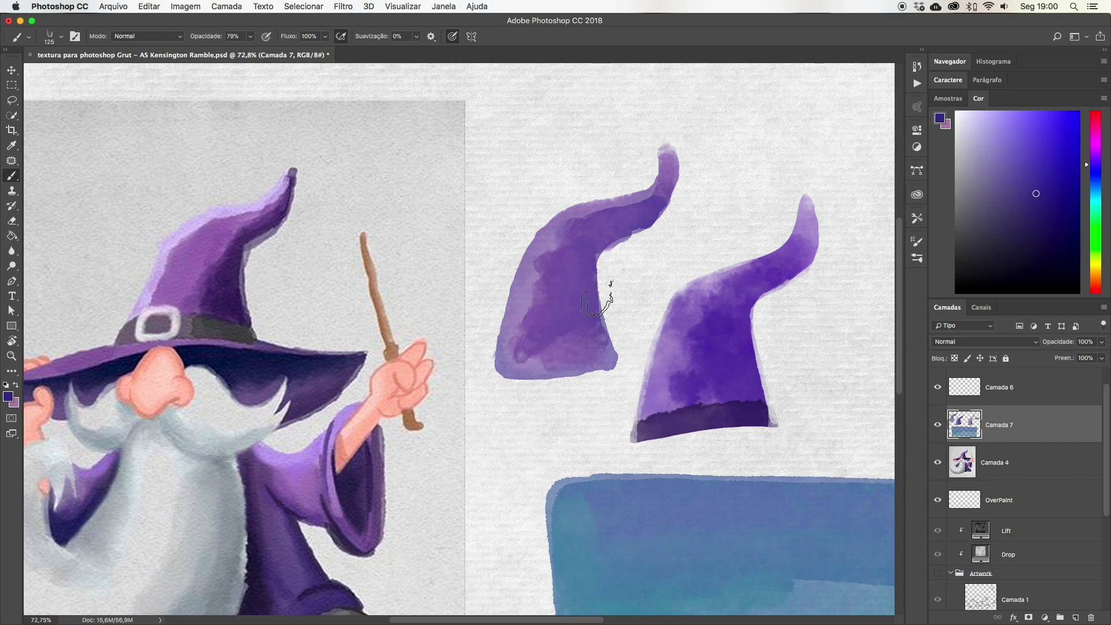
pyautogui.hotkey('ctrl', 'z')
pyautogui.rightClick(622, 234)
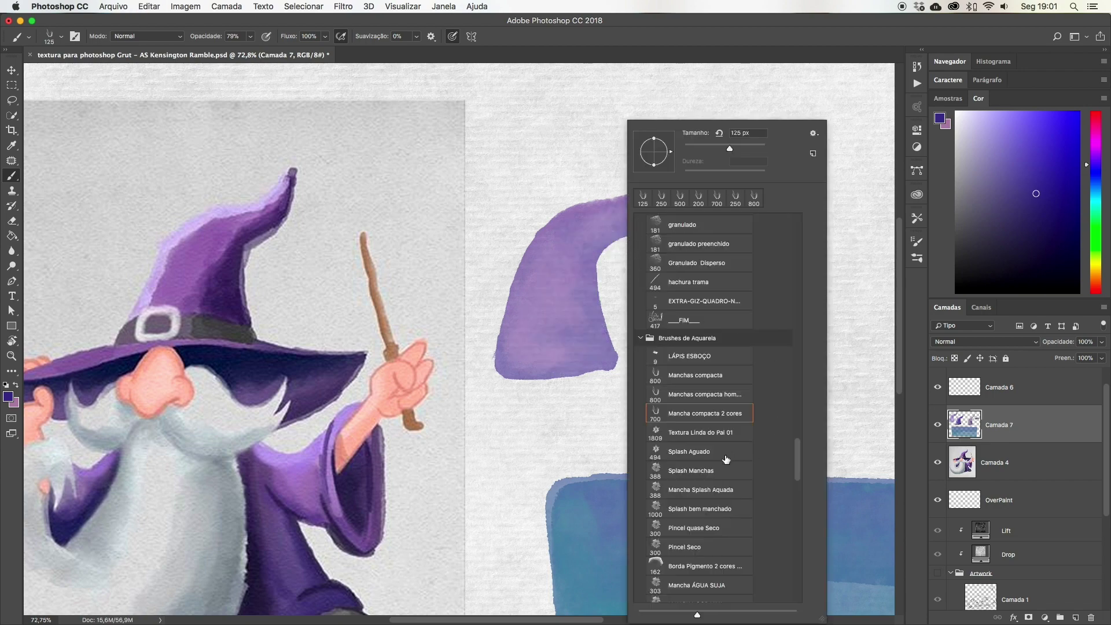
# Try a different watercolour brush at 175 px with dark strokes on the new hat, undoing them
pyautogui.click(723, 490)
pyautogui.click(571, 371)
pyautogui.hotkey('ctrl', 'z')
pyautogui.press('[')
pyautogui.press('[')
pyautogui.press('[')
pyautogui.moveTo(643, 200); pyautogui.dragTo(541, 301)
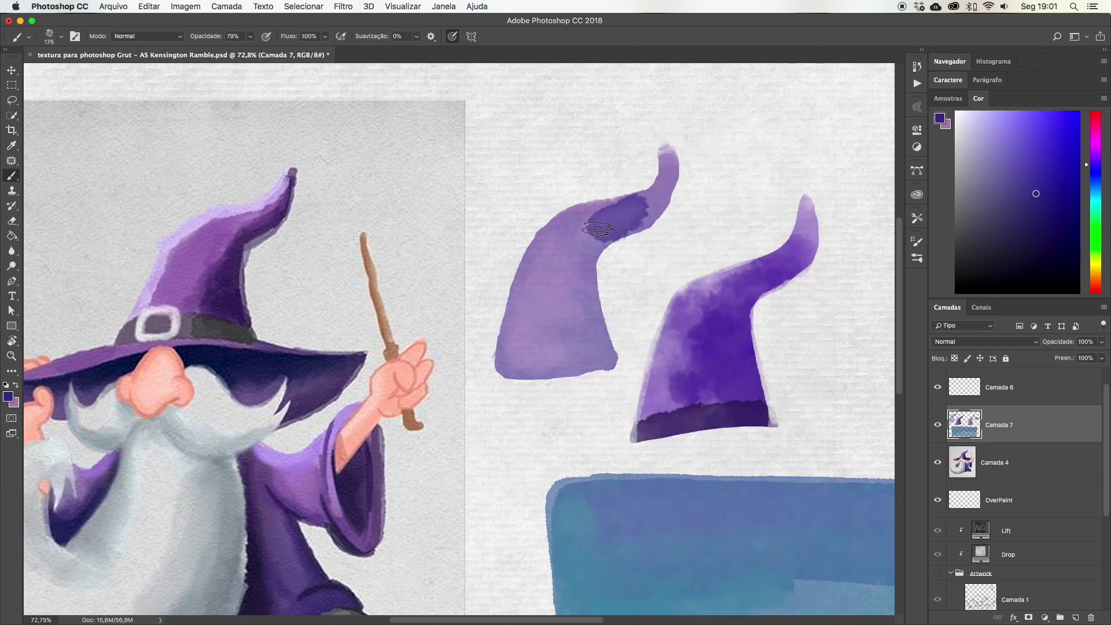
pyautogui.hotkey('ctrl', 'z')
pyautogui.moveTo(615, 229); pyautogui.dragTo(559, 321)
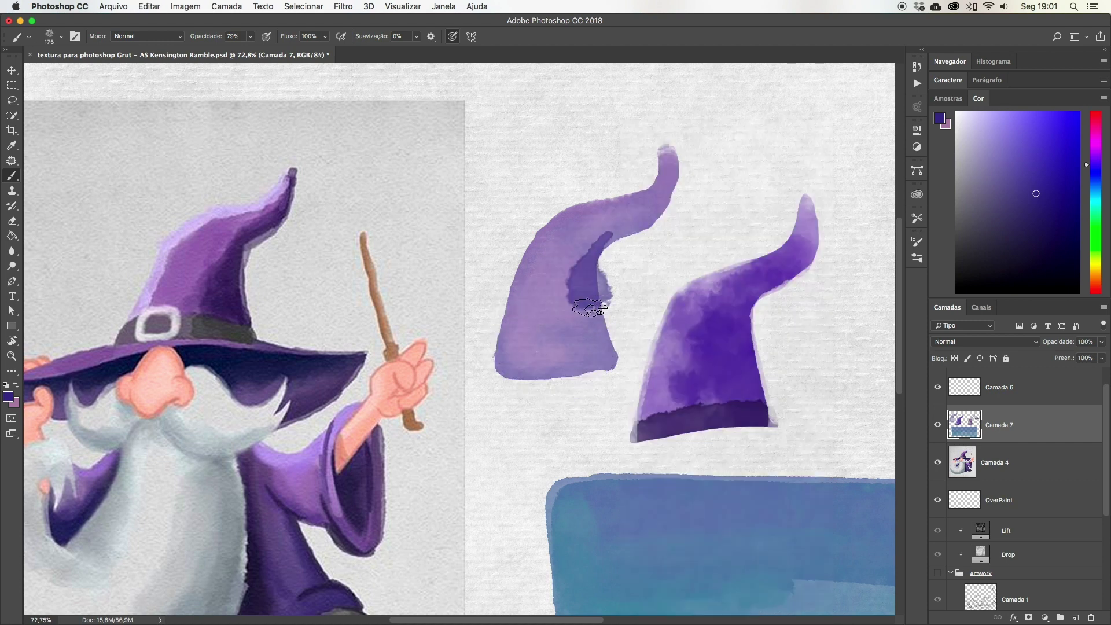
pyautogui.hotkey('ctrl', 'z')
# Shade the new hat darker from bend to bottom with Splash bem manchado at 200 px
pyautogui.rightClick(573, 324)
pyautogui.click(685, 513)
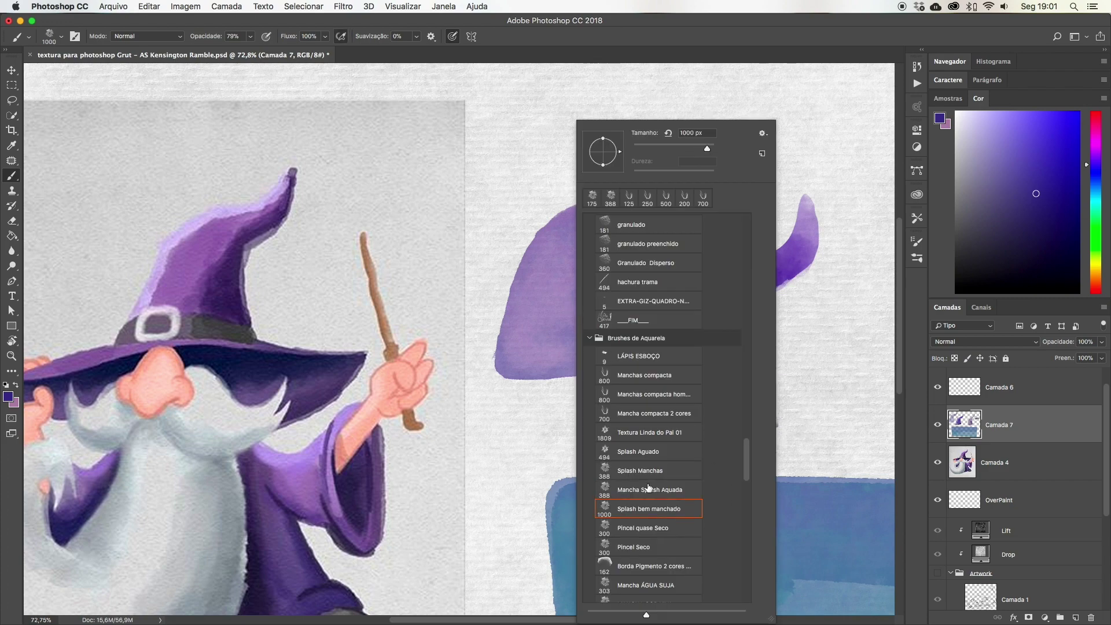
pyautogui.press('Return')
pyautogui.press('[')
pyautogui.press('[')
pyautogui.press('[')
pyautogui.press('[')
pyautogui.press('[')
pyautogui.press('[')
pyautogui.press('[')
pyautogui.press('[')
pyautogui.press('[')
pyautogui.moveTo(589, 243); pyautogui.dragTo(589, 316)
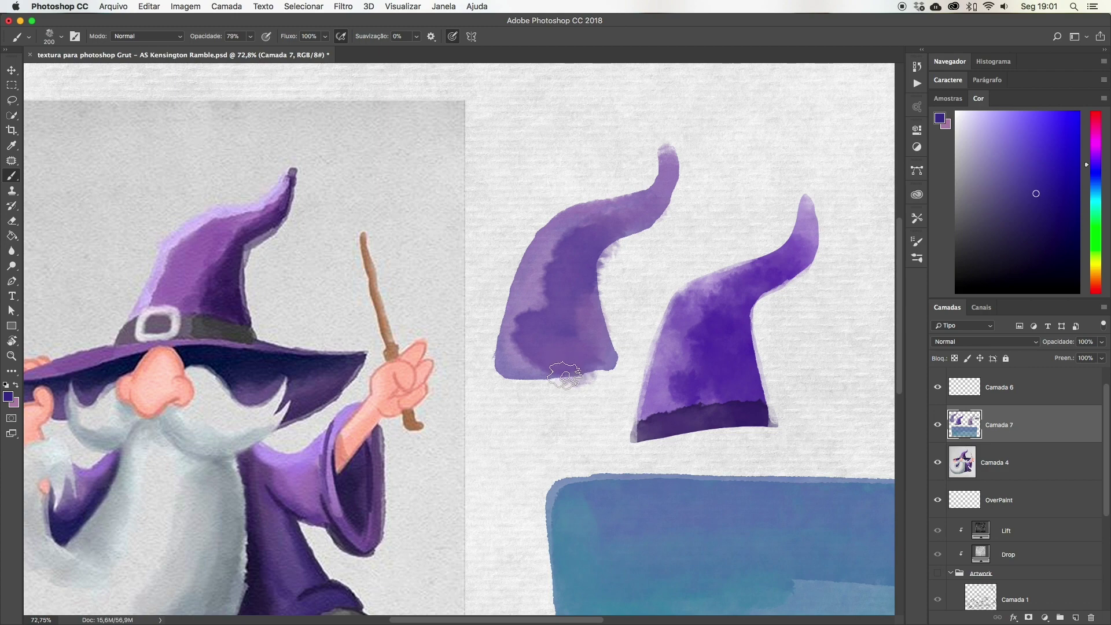
pyautogui.moveTo(671, 491)
pyautogui.mouseDown()
pyautogui.moveTo(404, 344)
pyautogui.moveTo(377, 359)
pyautogui.mouseUp()
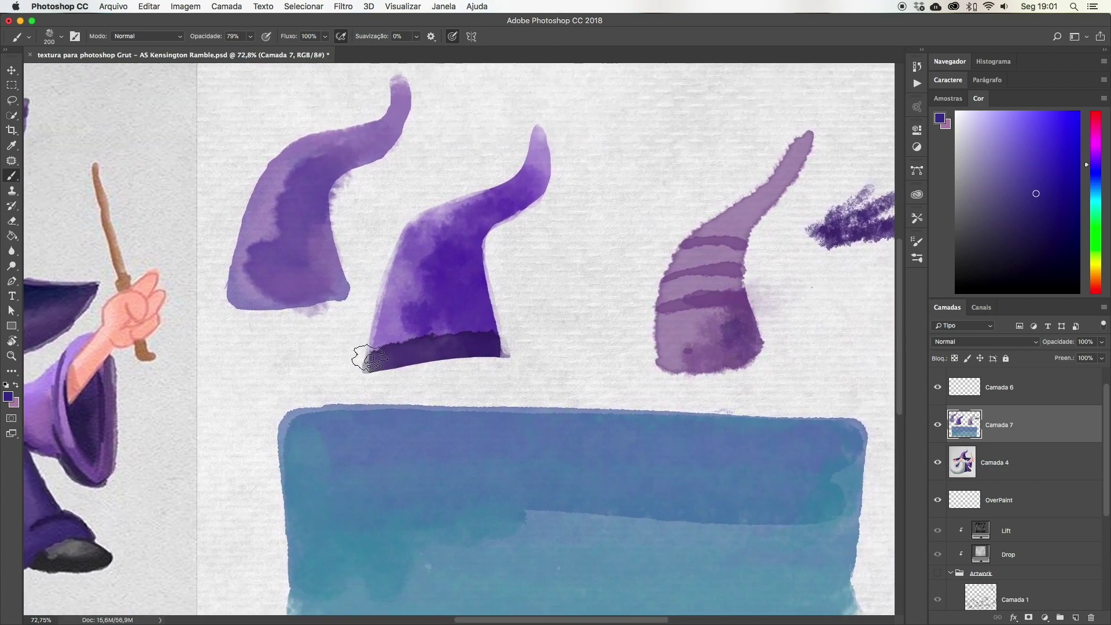
# Paint a dark purple brim band at size 100 along the new hat's bottom
pyautogui.click(1014, 245)
pyautogui.press('[')
pyautogui.press('[')
pyautogui.press('[')
pyautogui.press('[')
pyautogui.moveTo(232, 301)
pyautogui.mouseDown()
pyautogui.moveTo(304, 293)
pyautogui.moveTo(243, 296)
pyautogui.mouseUp()
pyautogui.moveTo(323, 291)
pyautogui.mouseDown()
pyautogui.moveTo(235, 294)
pyautogui.moveTo(349, 288)
pyautogui.mouseUp()
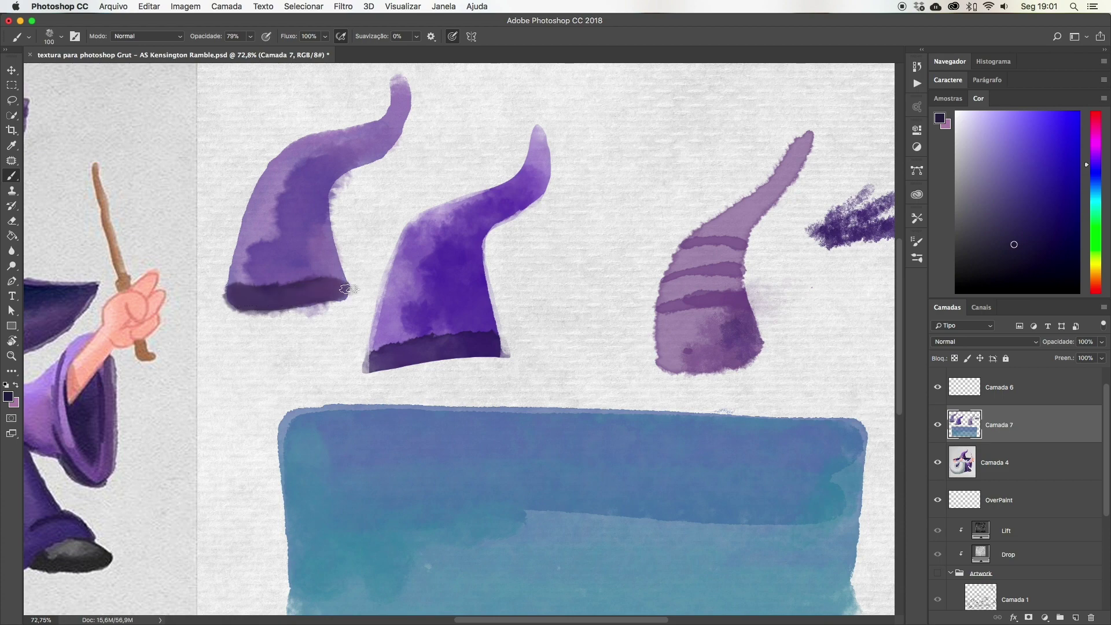
pyautogui.rightClick(311, 292)
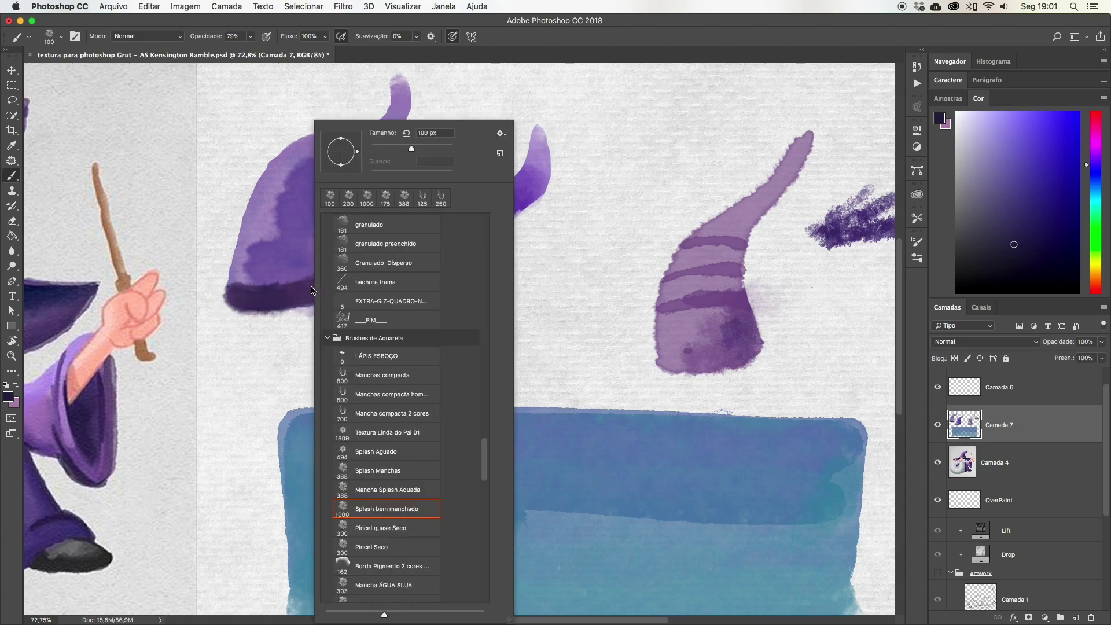
pyautogui.click(309, 422)
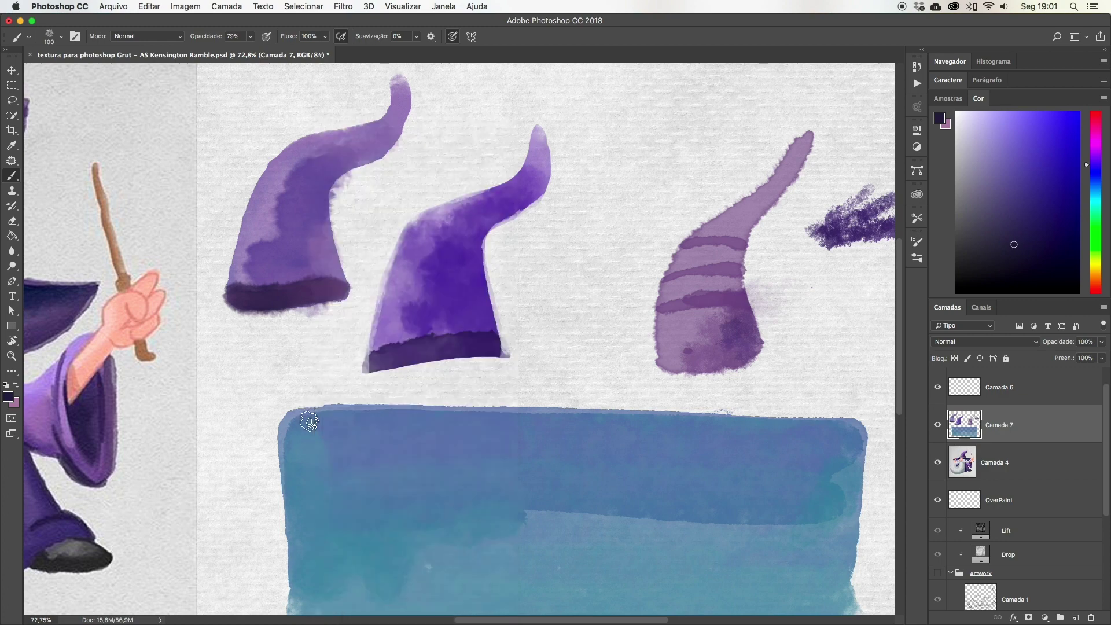
pyautogui.moveTo(342, 290)
pyautogui.mouseDown()
pyautogui.moveTo(234, 296)
pyautogui.moveTo(359, 280)
pyautogui.moveTo(663, 323)
pyautogui.mouseUp()
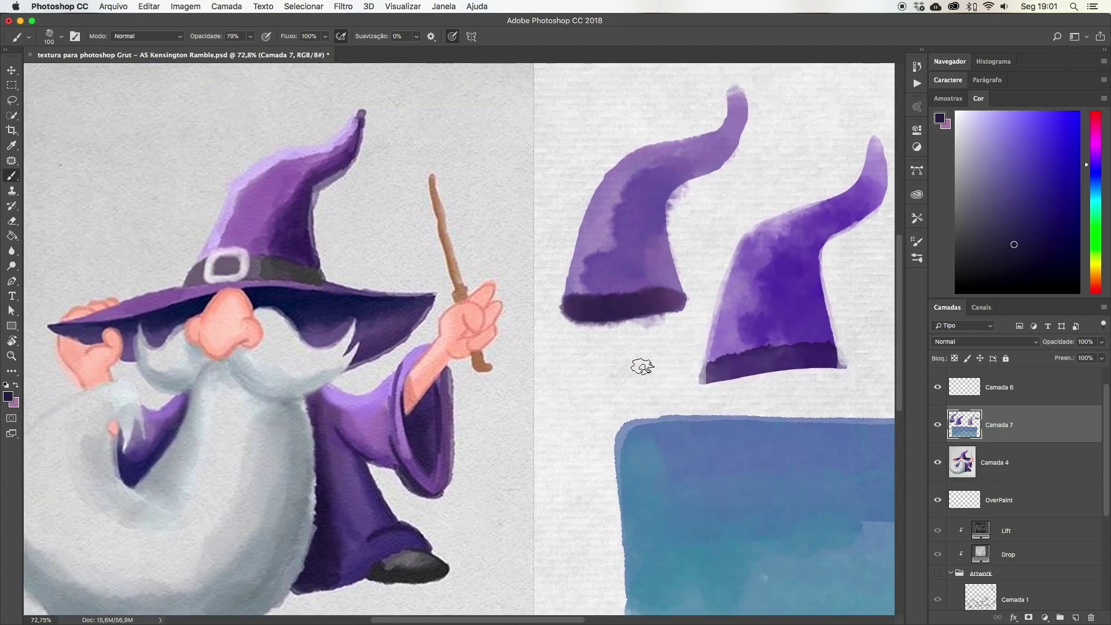
# Widen the new hat's brim with dark wash, trying and undoing lighter purple strokes at 70 px
pyautogui.scroll(-2, 631, 341)
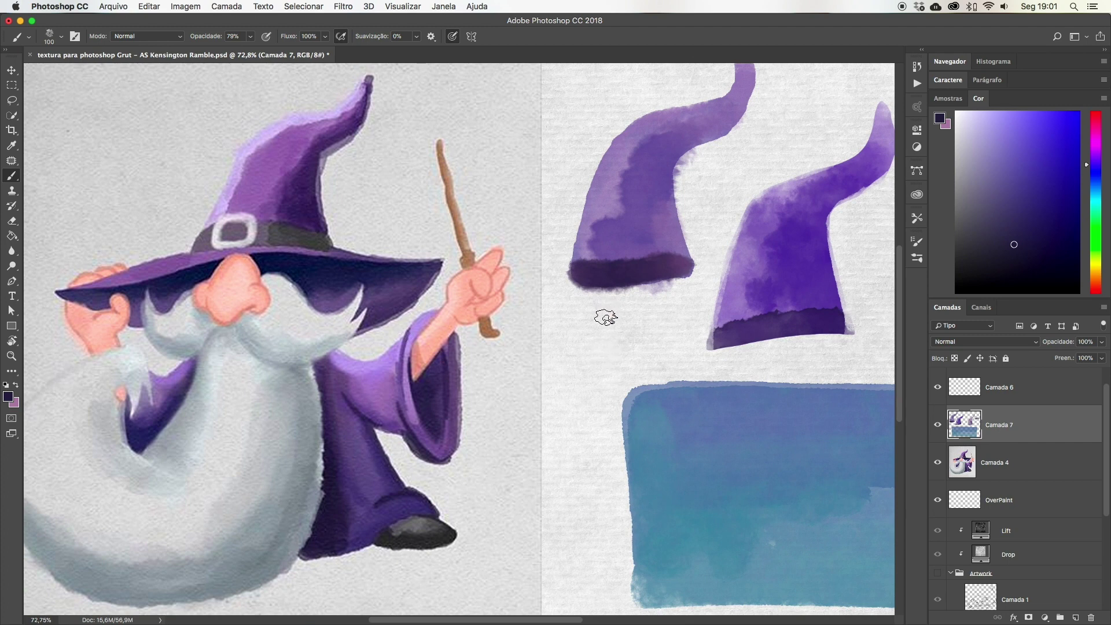
pyautogui.moveTo(559, 292)
pyautogui.mouseDown()
pyautogui.moveTo(693, 294)
pyautogui.moveTo(555, 294)
pyautogui.moveTo(671, 294)
pyautogui.moveTo(631, 304)
pyautogui.mouseUp()
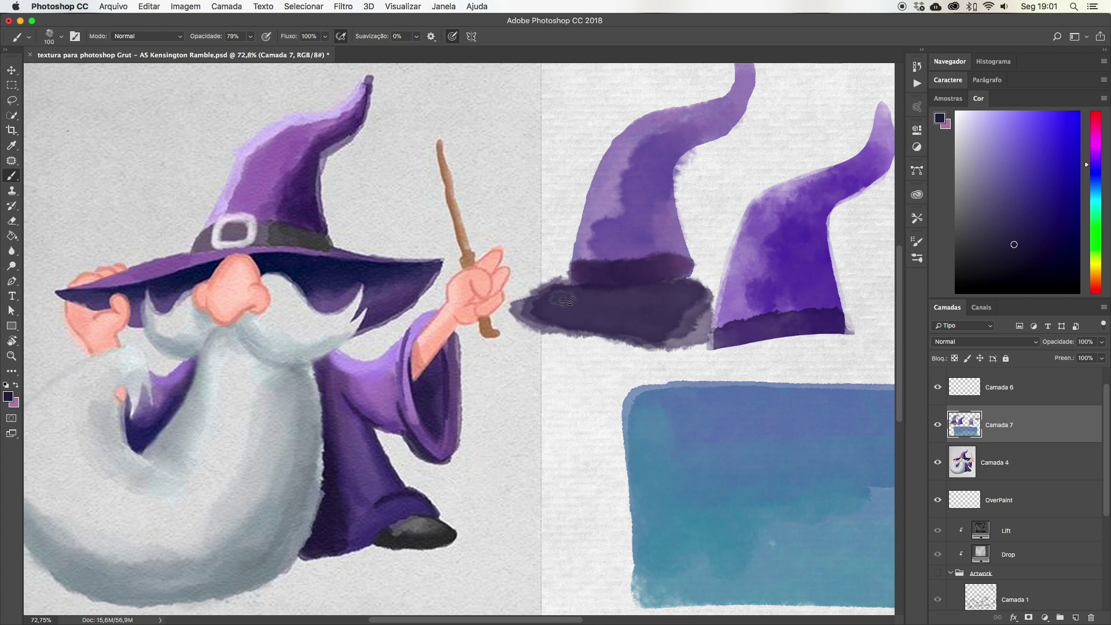
pyautogui.press('x')
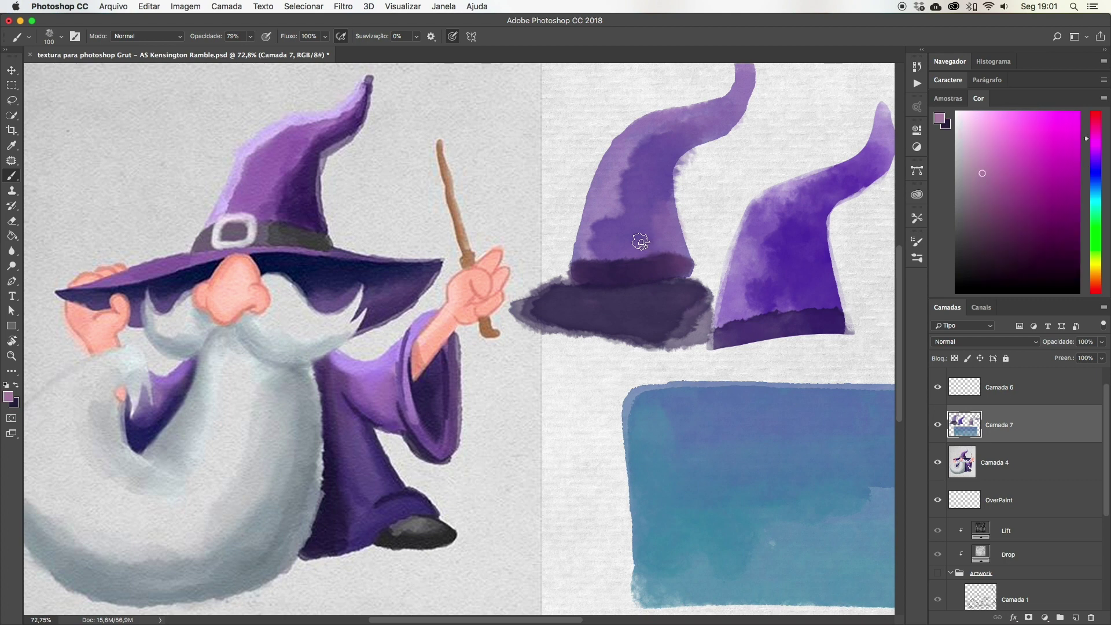
pyautogui.press('[')
pyautogui.press('[')
pyautogui.press('[')
pyautogui.moveTo(609, 284); pyautogui.dragTo(570, 296)
pyautogui.hotkey('ctrl', 'z')
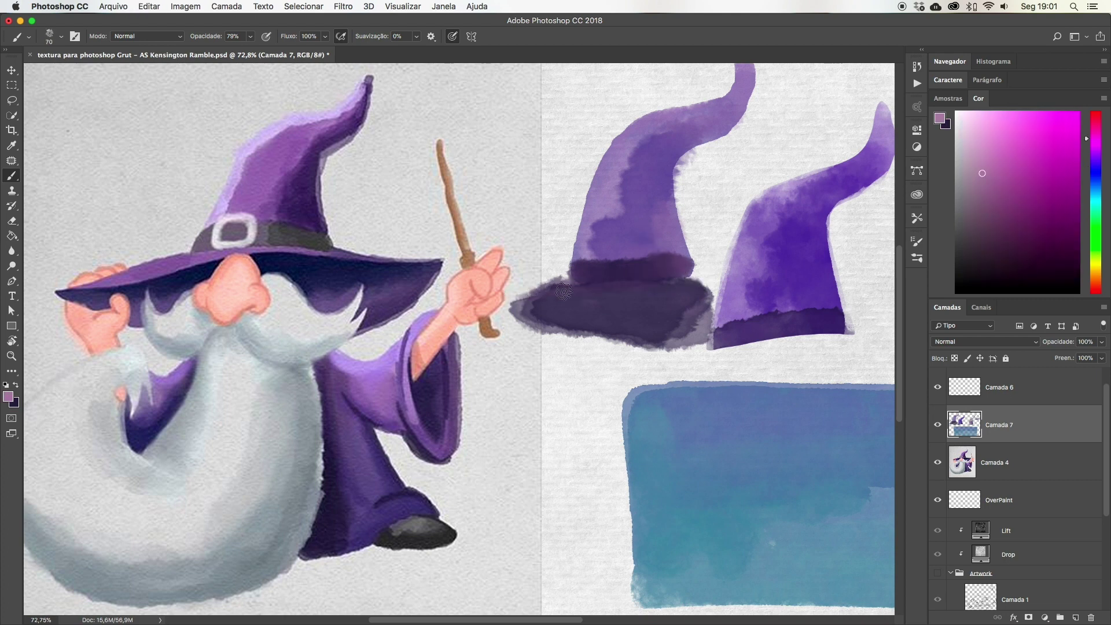
pyautogui.moveTo(697, 282); pyautogui.dragTo(552, 290)
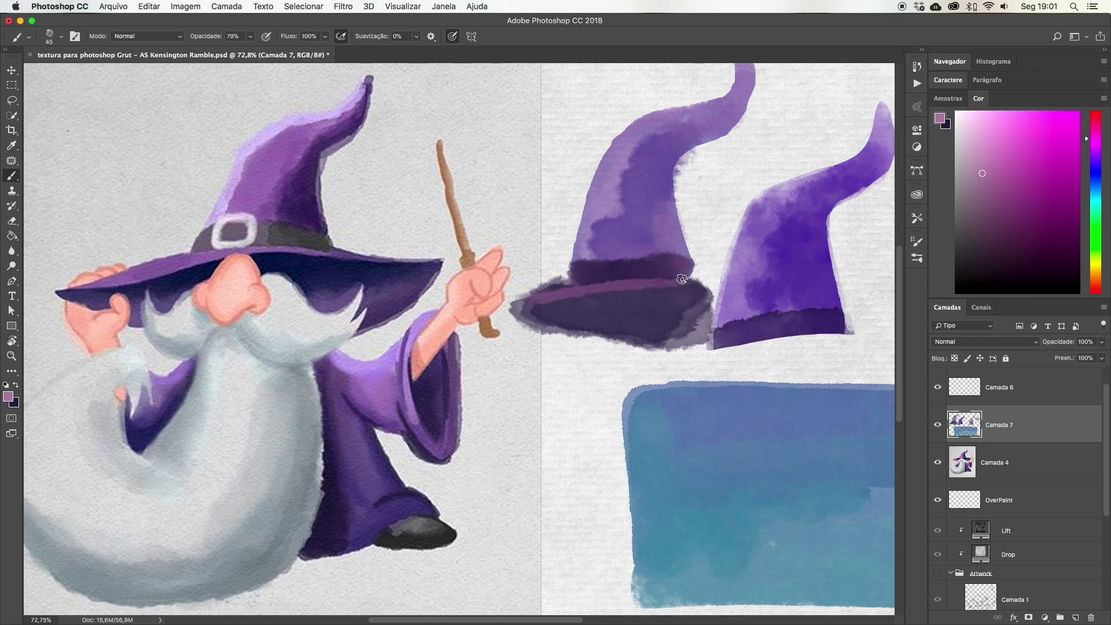
pyautogui.hotkey('ctrl', 'z')
# Sample the hat's purple to extend the dark brim toward the wand, then dab nose-pink under it
pyautogui.keyDown('alt'); pyautogui.click(617, 220); pyautogui.keyUp('alt')
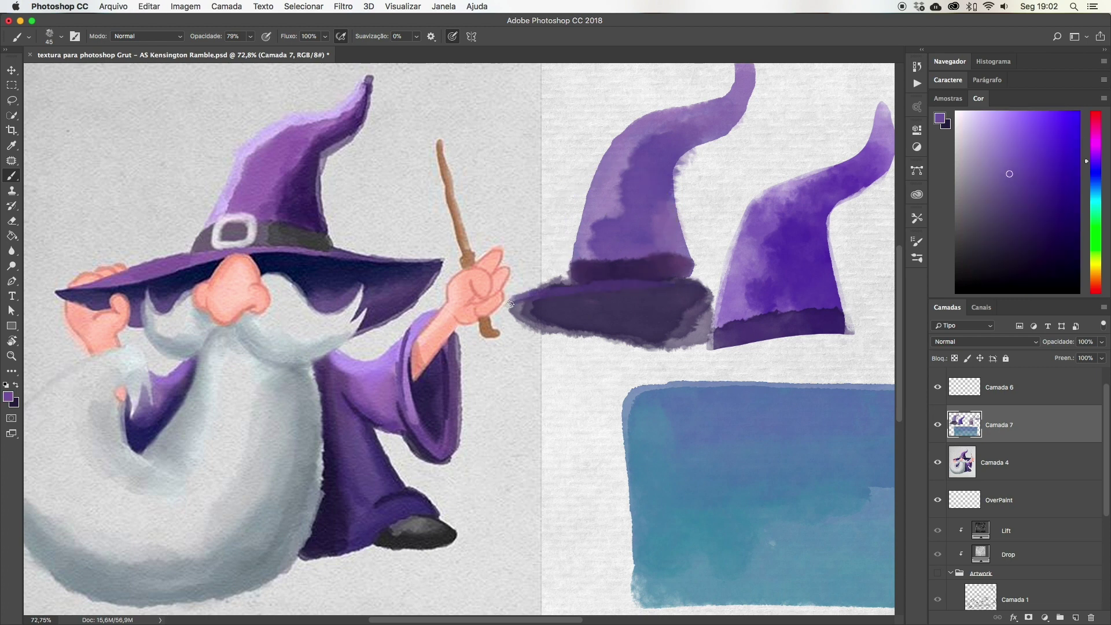
pyautogui.keyDown('alt'); pyautogui.click(665, 234); pyautogui.keyUp('alt')
pyautogui.moveTo(534, 296)
pyautogui.mouseDown()
pyautogui.moveTo(490, 307)
pyautogui.moveTo(684, 291)
pyautogui.mouseUp()
pyautogui.keyDown('alt'); pyautogui.click(638, 268); pyautogui.keyUp('alt')
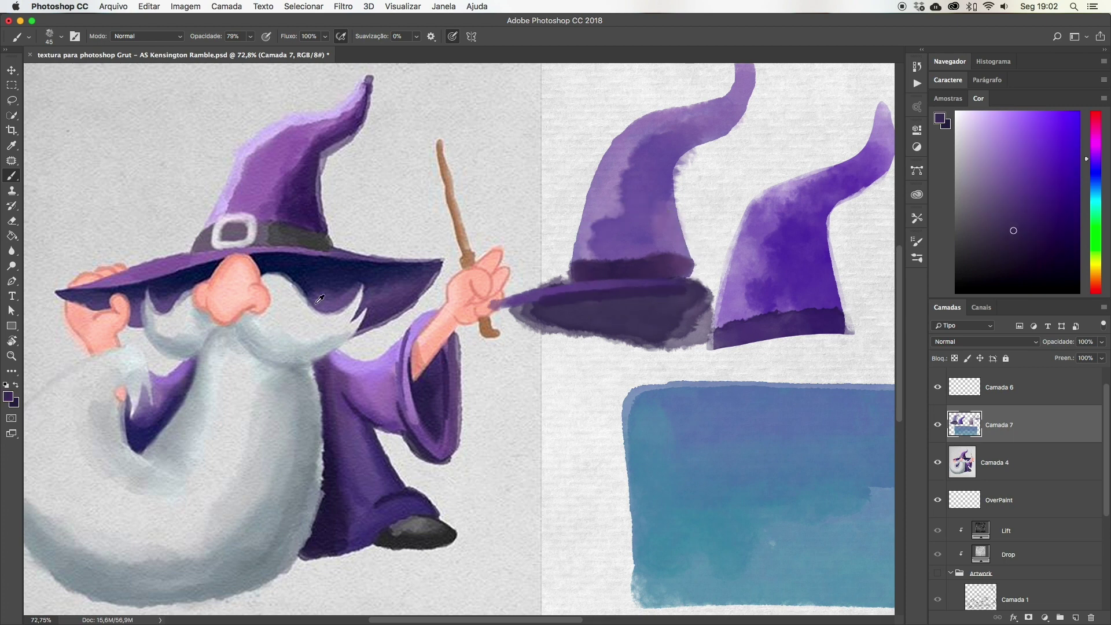
pyautogui.keyDown('alt'); pyautogui.click(249, 289); pyautogui.keyUp('alt')
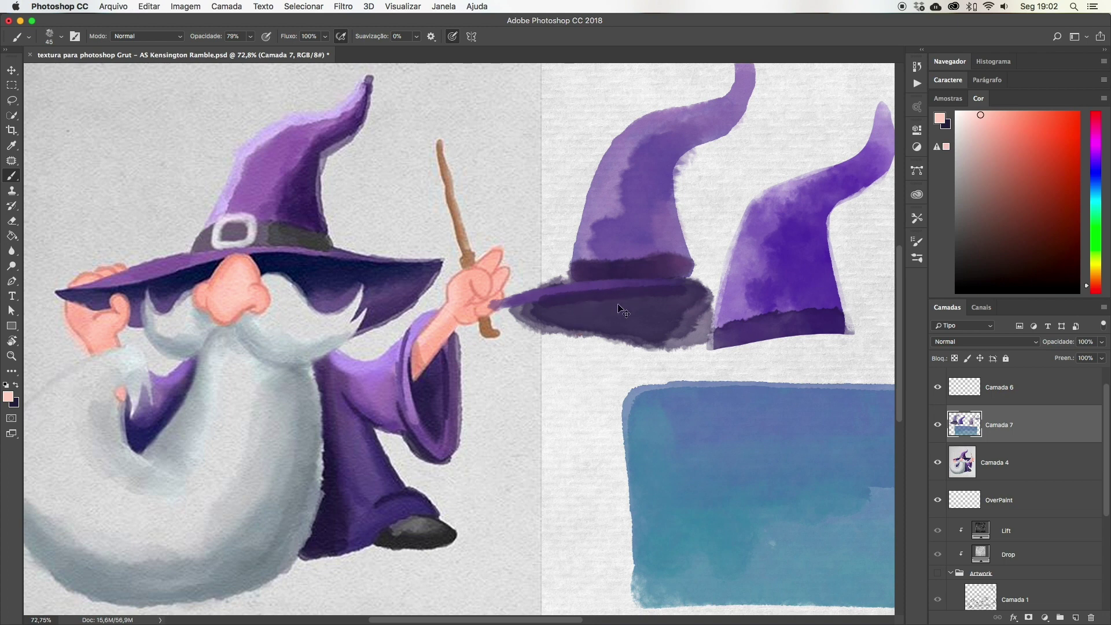
pyautogui.moveTo(595, 320)
pyautogui.mouseDown()
pyautogui.moveTo(626, 309)
pyautogui.moveTo(599, 333)
pyautogui.moveTo(621, 321)
pyautogui.mouseUp()
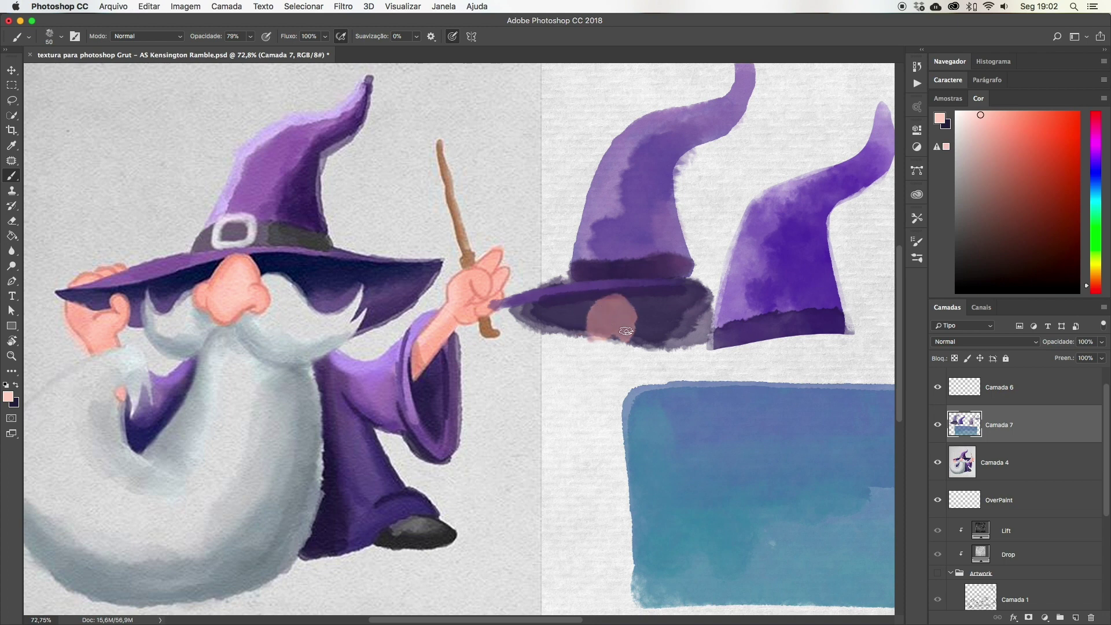
# Paint a blotchy pink nose beneath the left hat's brim, undoing the dark red trial strokes
pyautogui.moveTo(585, 340)
pyautogui.mouseDown()
pyautogui.moveTo(602, 353)
pyautogui.moveTo(608, 326)
pyautogui.mouseUp()
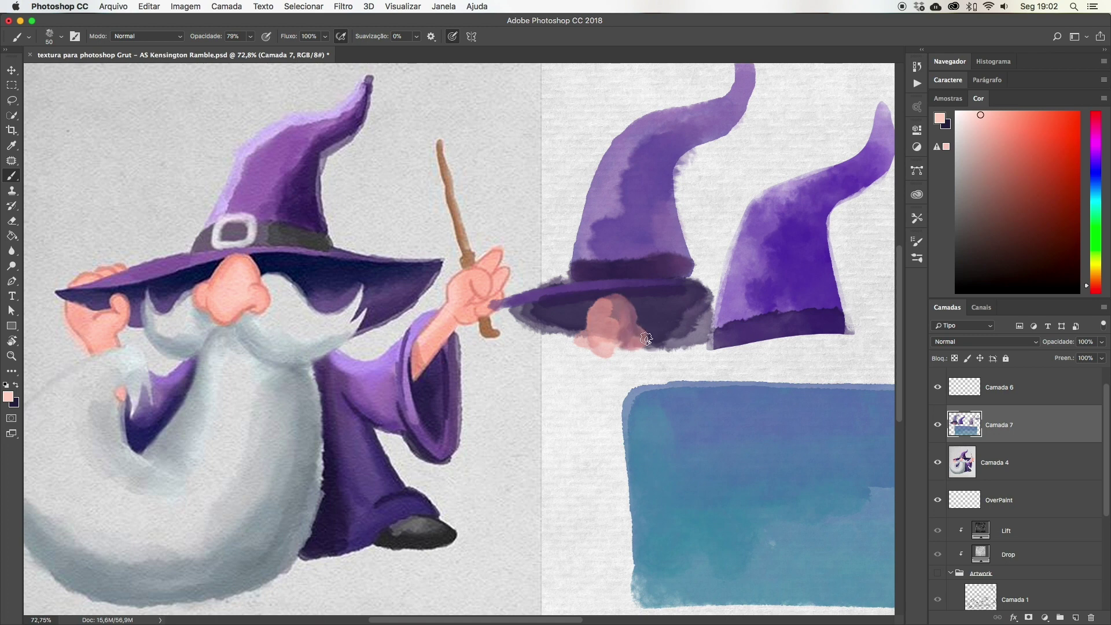
pyautogui.moveTo(603, 342)
pyautogui.mouseDown()
pyautogui.moveTo(602, 324)
pyautogui.moveTo(620, 334)
pyautogui.mouseUp()
pyautogui.click(1039, 170)
pyautogui.moveTo(612, 345)
pyautogui.mouseDown()
pyautogui.moveTo(599, 348)
pyautogui.moveTo(602, 321)
pyautogui.moveTo(597, 344)
pyautogui.moveTo(622, 318)
pyautogui.mouseUp()
pyautogui.hotkey('ctrl', 'z')
pyautogui.press(']')
pyautogui.keyDown('alt'); pyautogui.click(602, 331); pyautogui.keyUp('alt')
pyautogui.hotkey('ctrl', 'z')
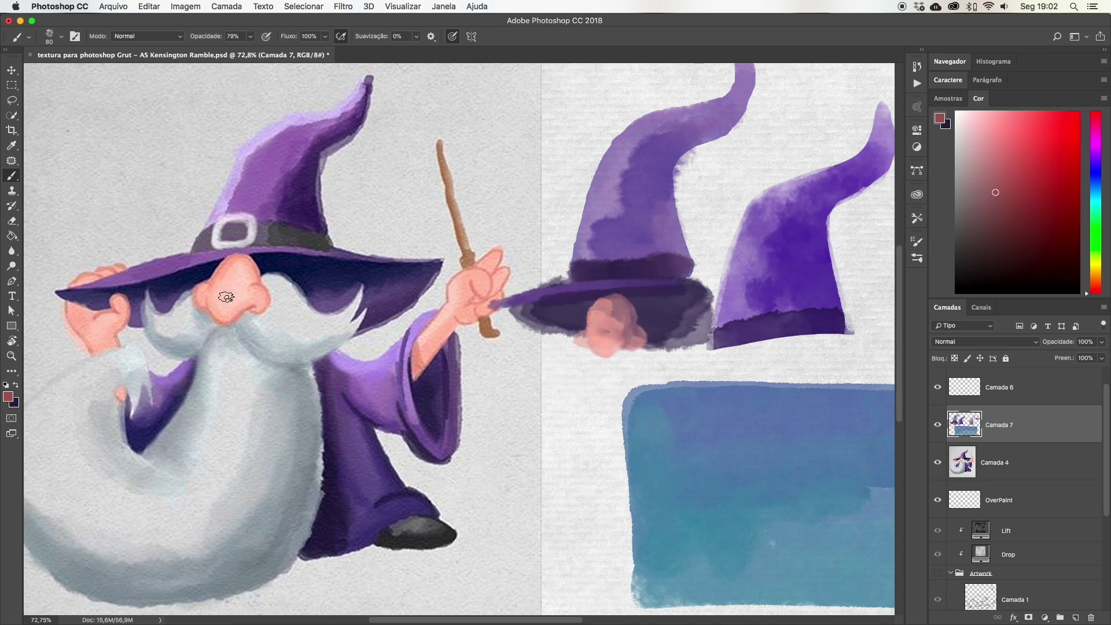
pyautogui.moveTo(227, 307); pyautogui.dragTo(229, 291)
pyautogui.hotkey('ctrl', 'z')
# Sample the wizard's nose pink and shade the lower part of his nose dark red
pyautogui.press('x')
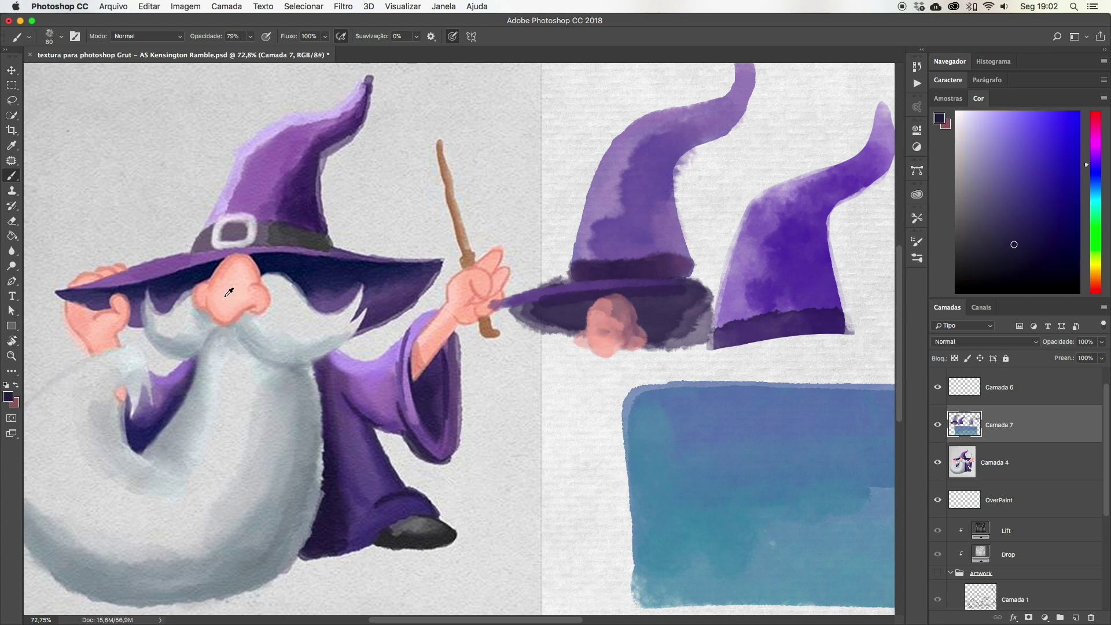
pyautogui.keyDown('alt'); pyautogui.click(232, 286); pyautogui.keyUp('alt')
pyautogui.press('x')
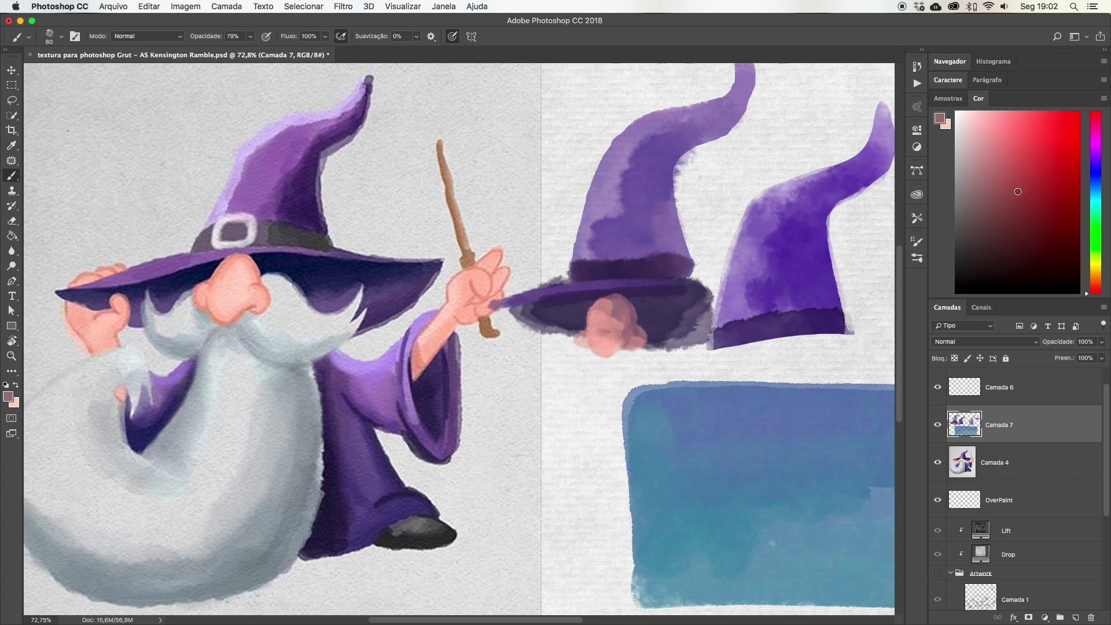
pyautogui.moveTo(244, 296); pyautogui.dragTo(223, 311)
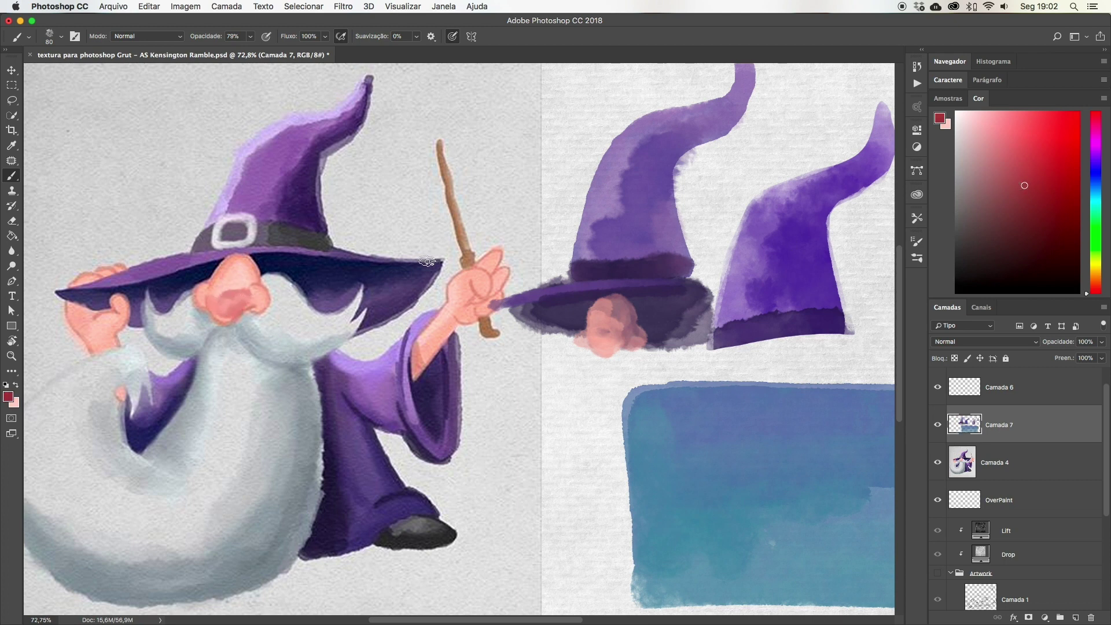
pyautogui.hotkey('ctrl', 'z')
pyautogui.moveTo(218, 315); pyautogui.dragTo(260, 298)
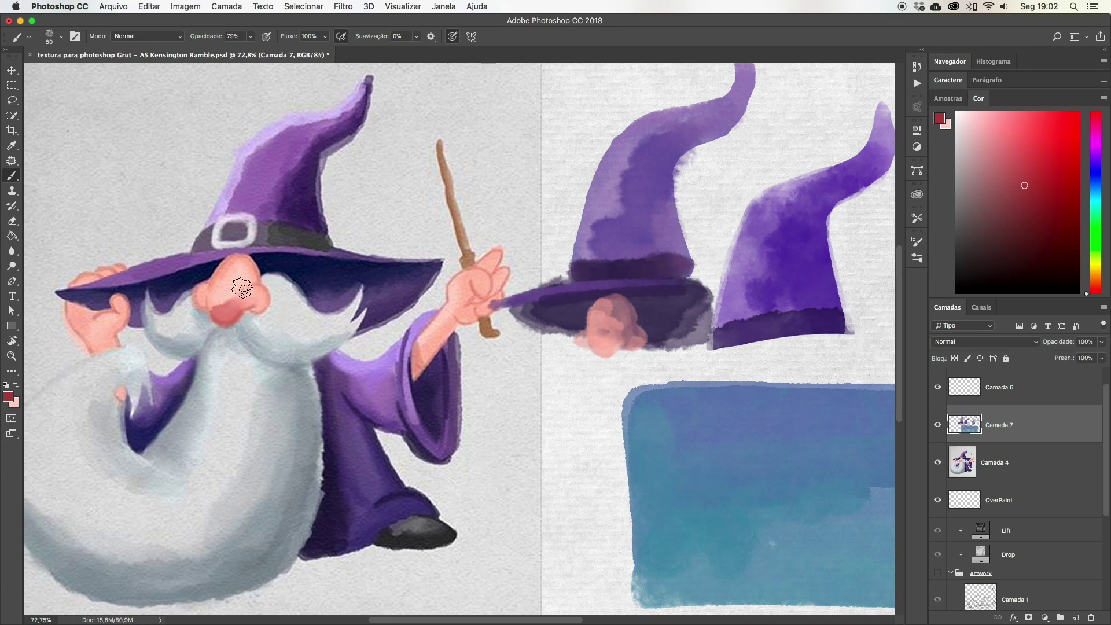
# Dab red blush on the wizard's raised hand and fingertip
pyautogui.click(479, 284)
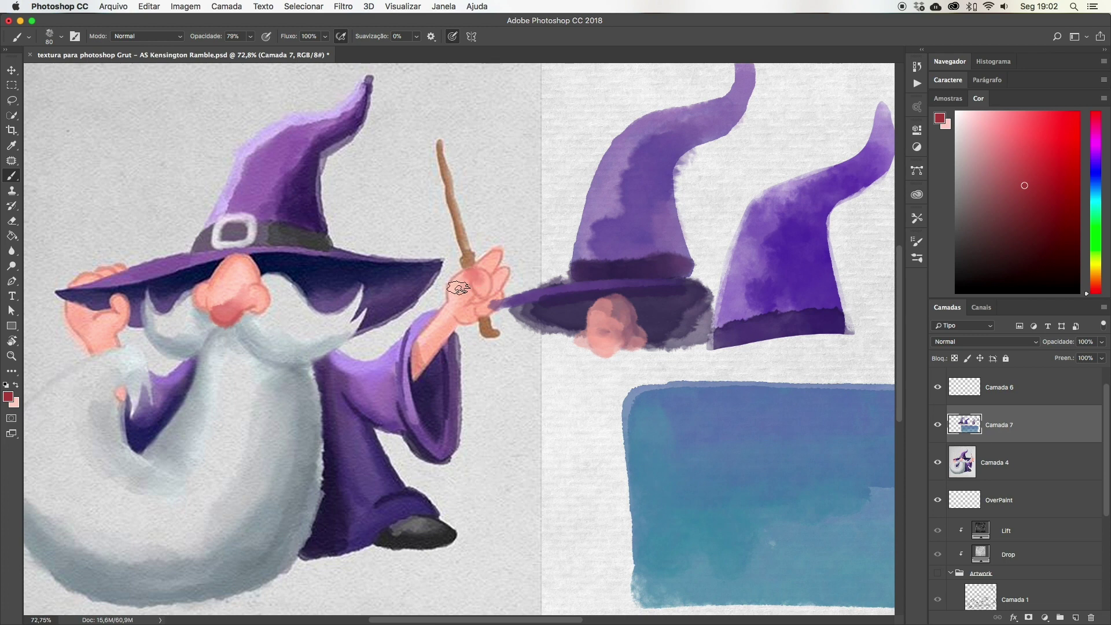
pyautogui.click(493, 257)
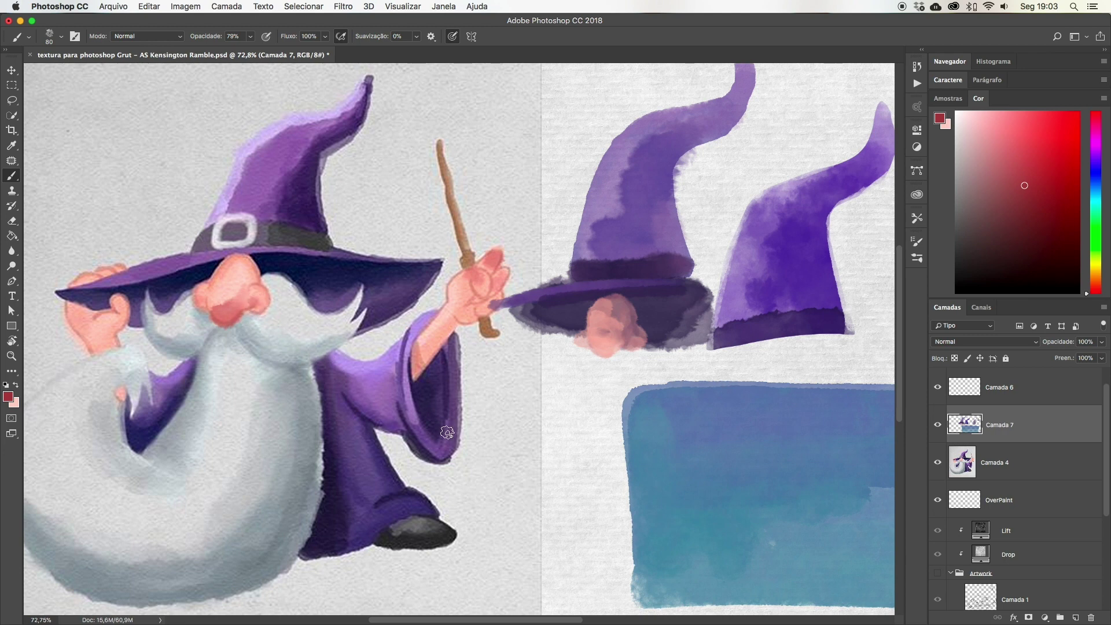
pyautogui.moveTo(387, 451); pyautogui.dragTo(488, 416)
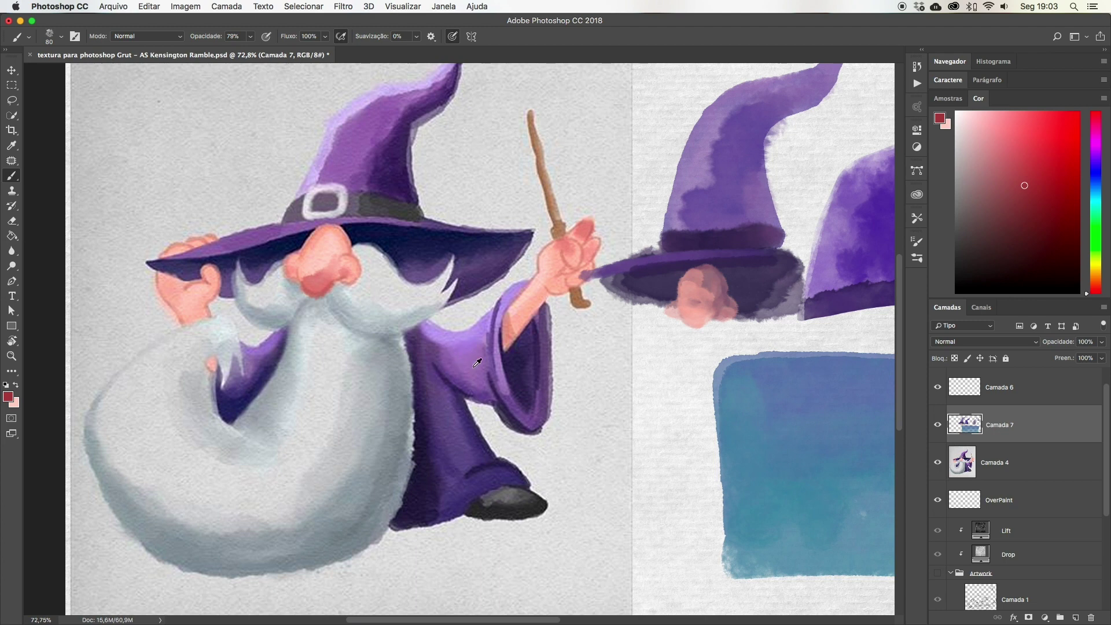
# Sample the robe's purple and try a greyish-green stroke on the robe, then undo it
pyautogui.keyDown('alt'); pyautogui.click(468, 370); pyautogui.keyUp('alt')
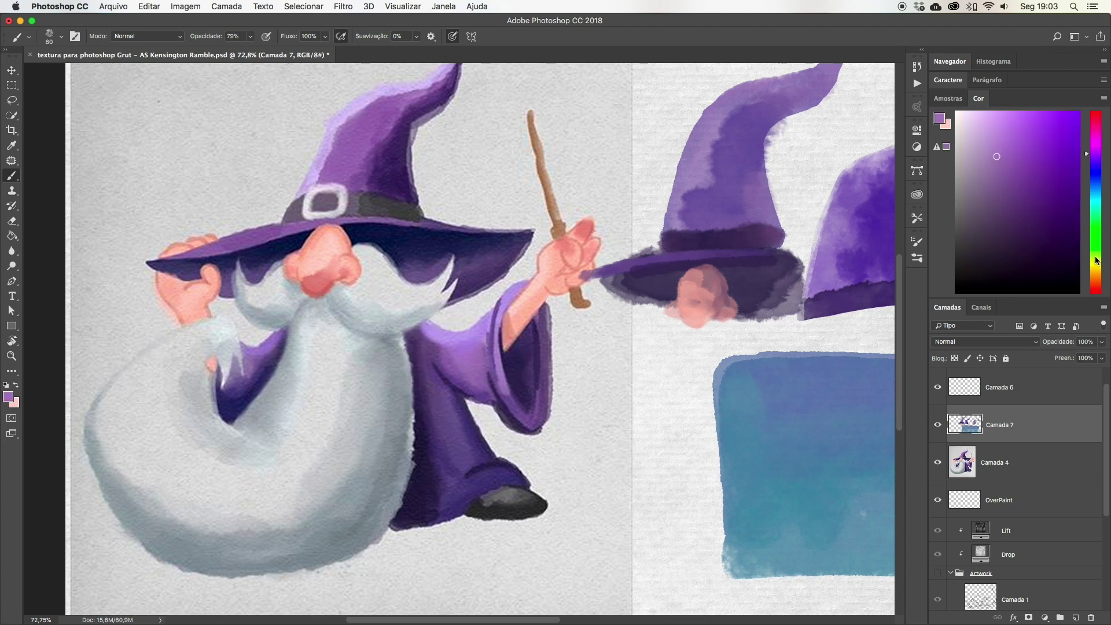
pyautogui.click(1095, 257)
pyautogui.click(957, 230)
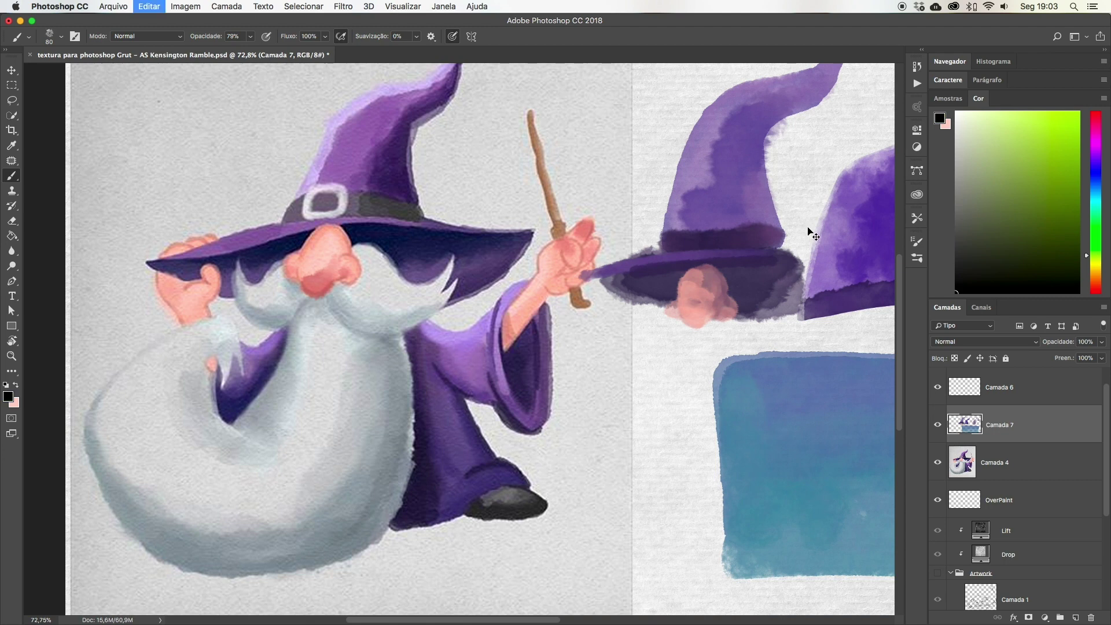
pyautogui.click(1012, 216)
pyautogui.press('super+z')
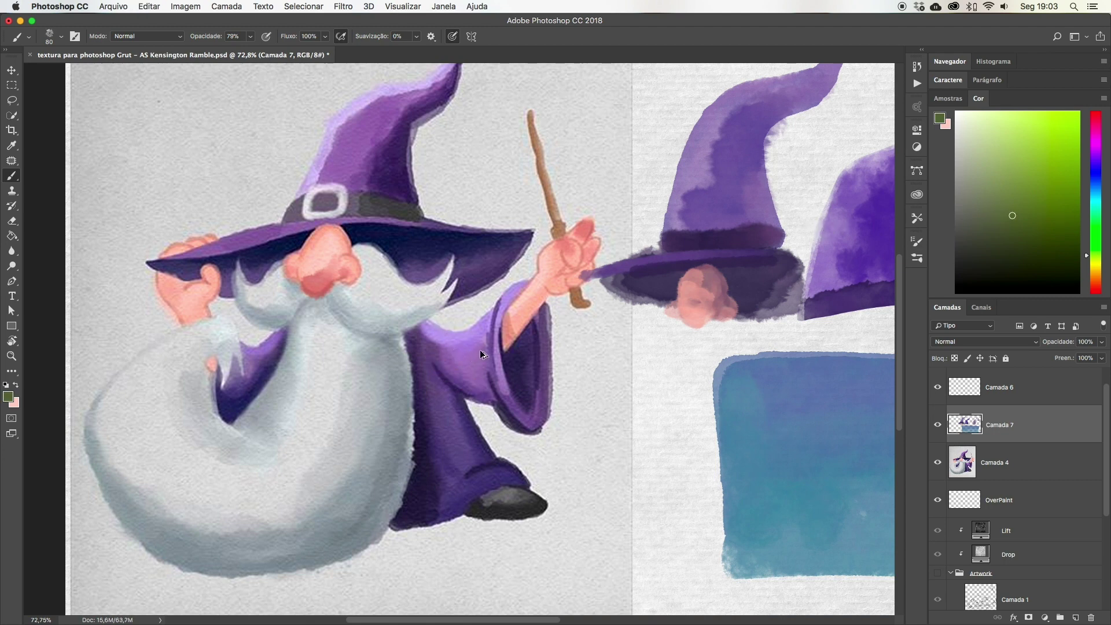
pyautogui.keyDown('alt'); pyautogui.click(478, 352); pyautogui.keyUp('alt')
pyautogui.keyDown('alt'); pyautogui.click(468, 359); pyautogui.keyUp('alt')
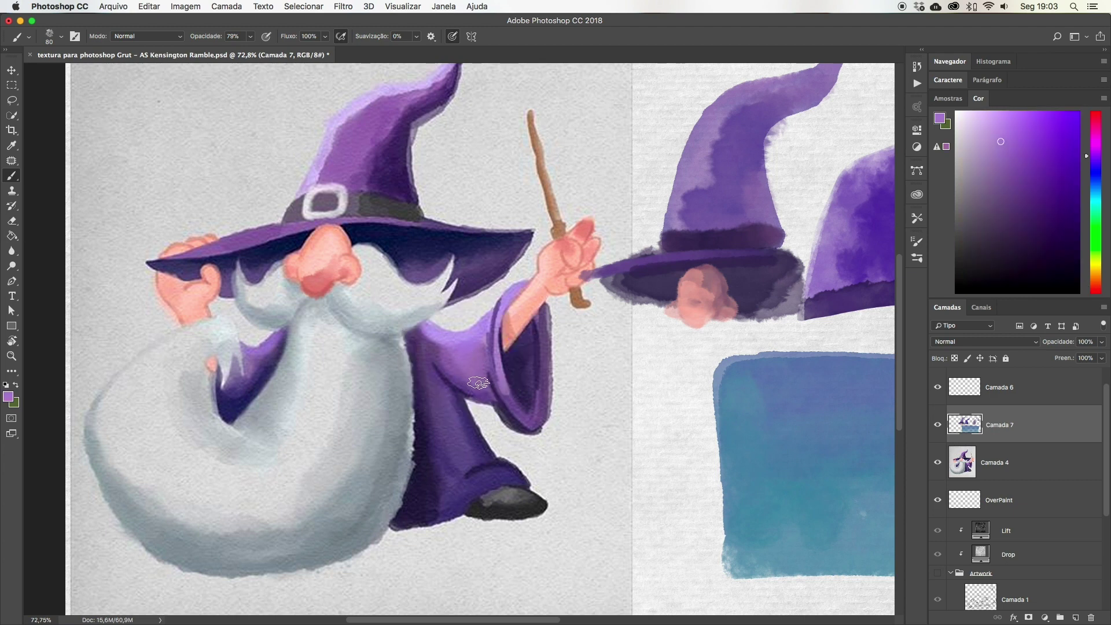
pyautogui.press('x')
pyautogui.moveTo(440, 365)
pyautogui.mouseDown()
pyautogui.moveTo(480, 388)
pyautogui.moveTo(483, 379)
pyautogui.mouseUp()
pyautogui.press('super+z')
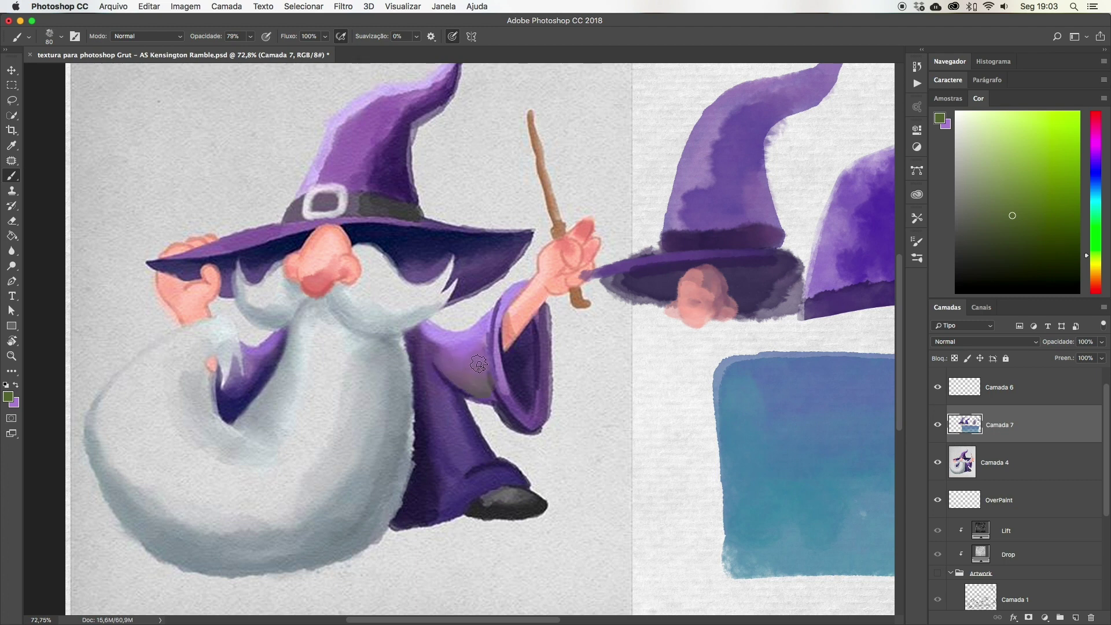
pyautogui.press('super+z')
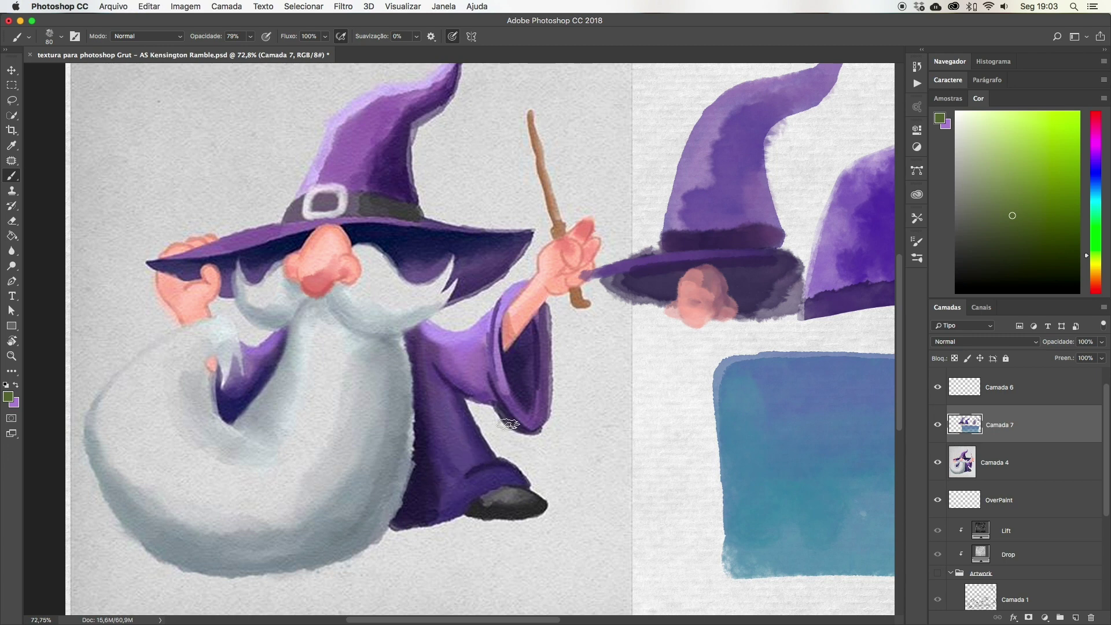
# Shade the robe's folds with darker indigo and brighten the hem with light purple
pyautogui.keyDown('alt'); pyautogui.click(475, 339); pyautogui.keyUp('alt')
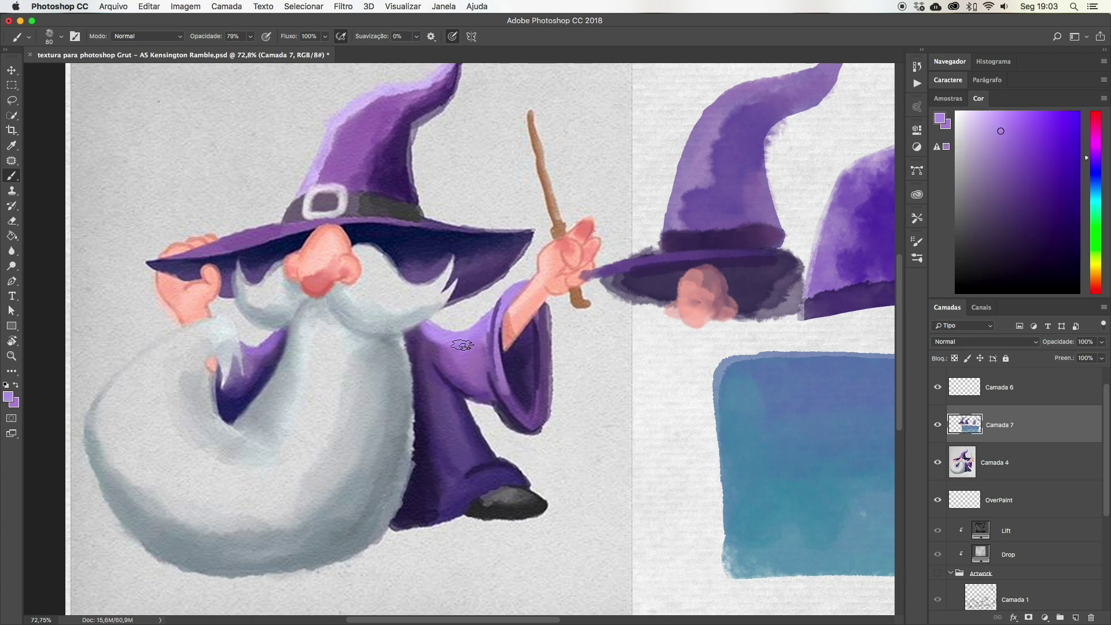
pyautogui.moveTo(1100, 152); pyautogui.dragTo(1100, 146)
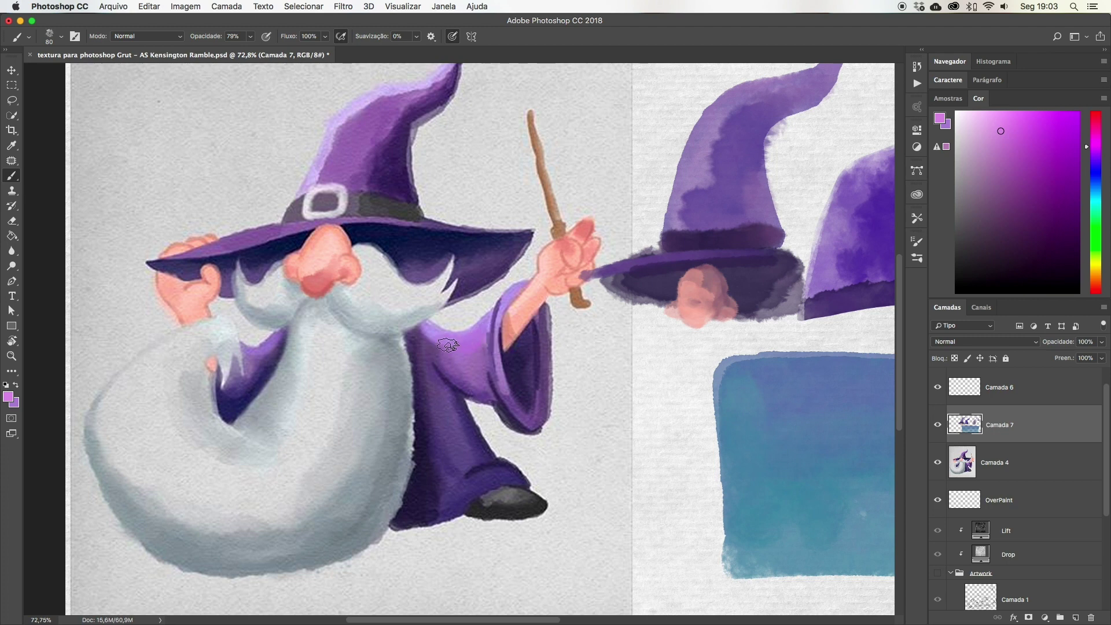
pyautogui.keyDown('alt'); pyautogui.click(474, 419); pyautogui.keyUp('alt')
pyautogui.click(1051, 221)
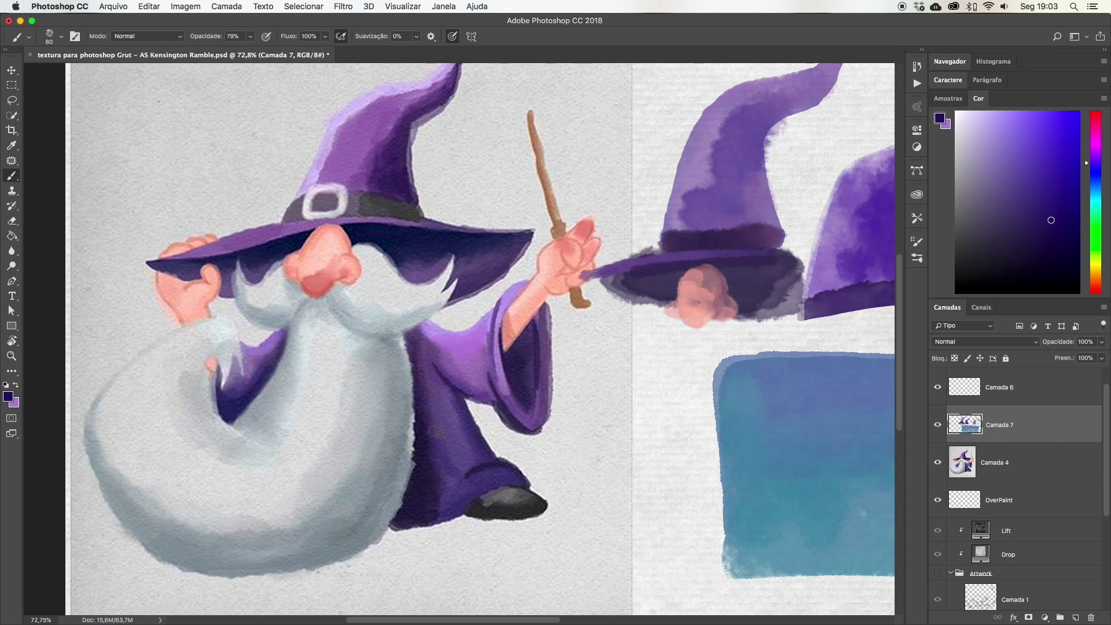
pyautogui.moveTo(472, 445); pyautogui.dragTo(450, 403)
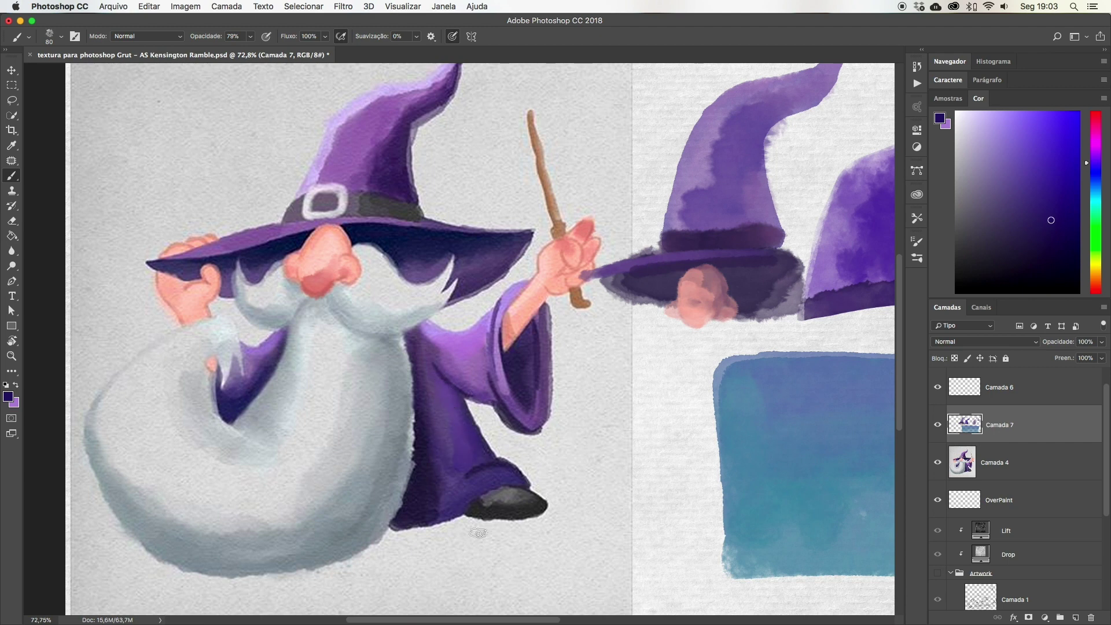
pyautogui.moveTo(460, 404); pyautogui.dragTo(450, 437)
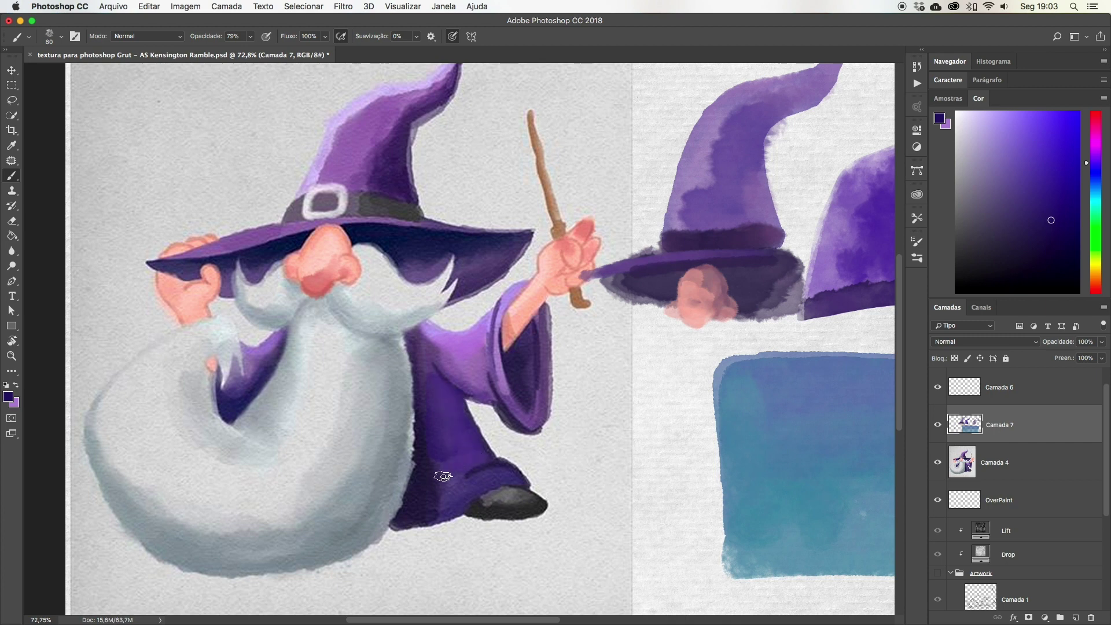
pyautogui.moveTo(447, 472)
pyautogui.mouseDown()
pyautogui.moveTo(515, 480)
pyautogui.moveTo(421, 508)
pyautogui.mouseUp()
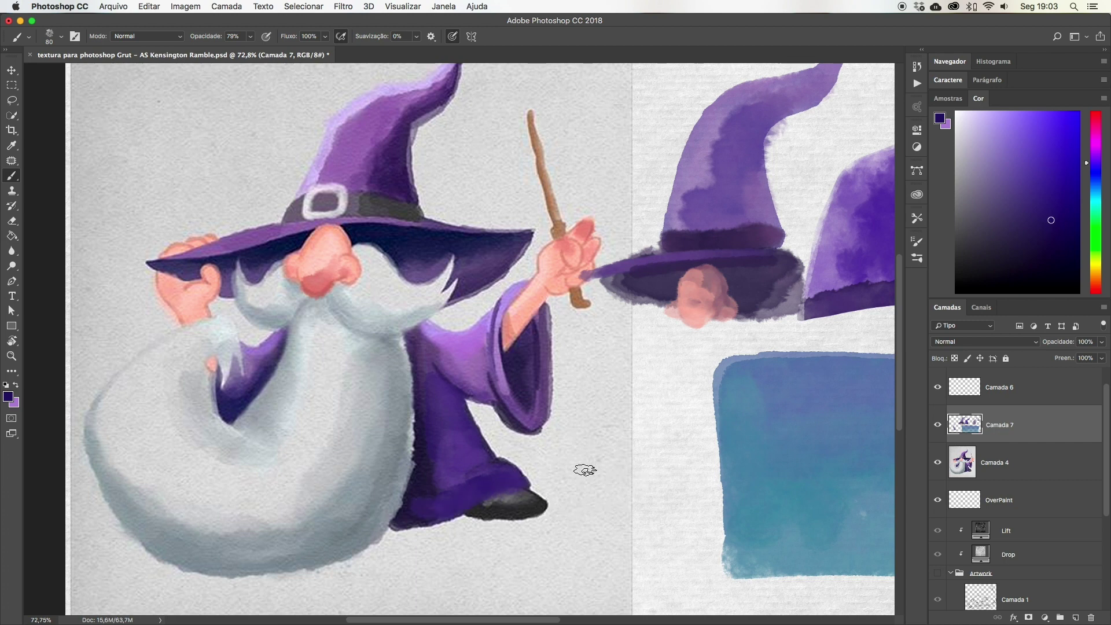
pyautogui.keyDown('alt'); pyautogui.click(473, 346); pyautogui.keyUp('alt')
pyautogui.moveTo(451, 476)
pyautogui.mouseDown()
pyautogui.moveTo(504, 469)
pyautogui.moveTo(523, 490)
pyautogui.mouseUp()
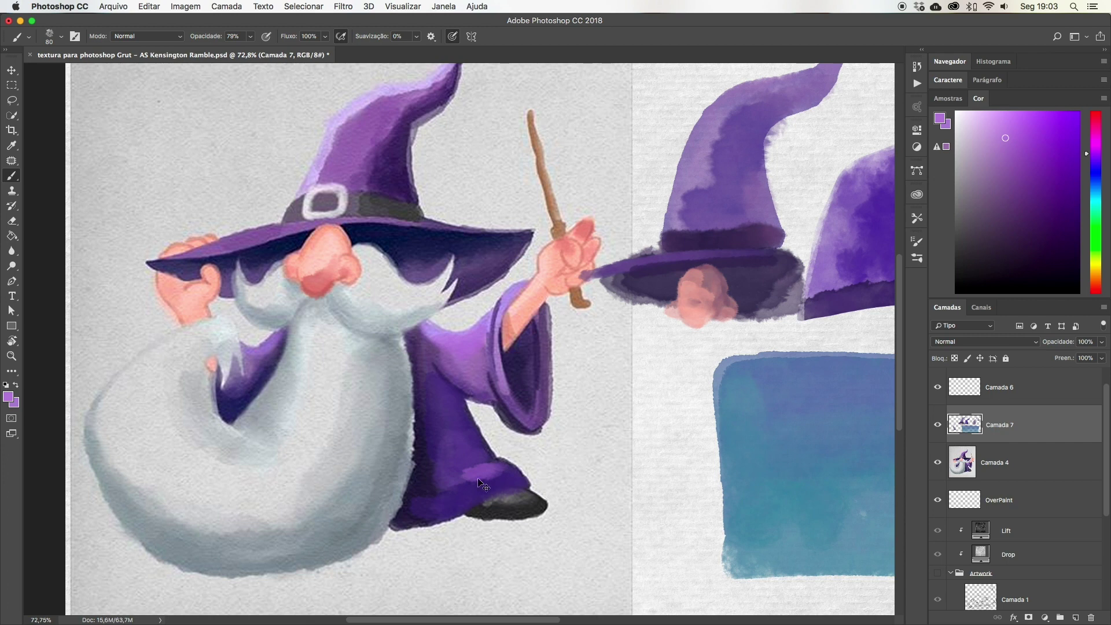